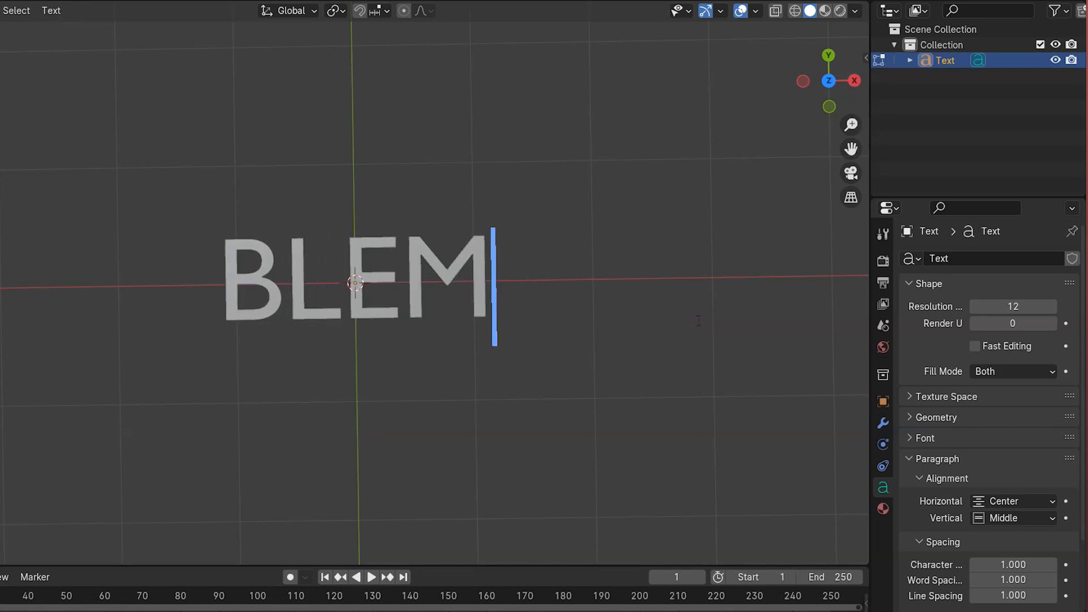
- Finish typing the text as BLENDER and leave text editing
text(LENDER)
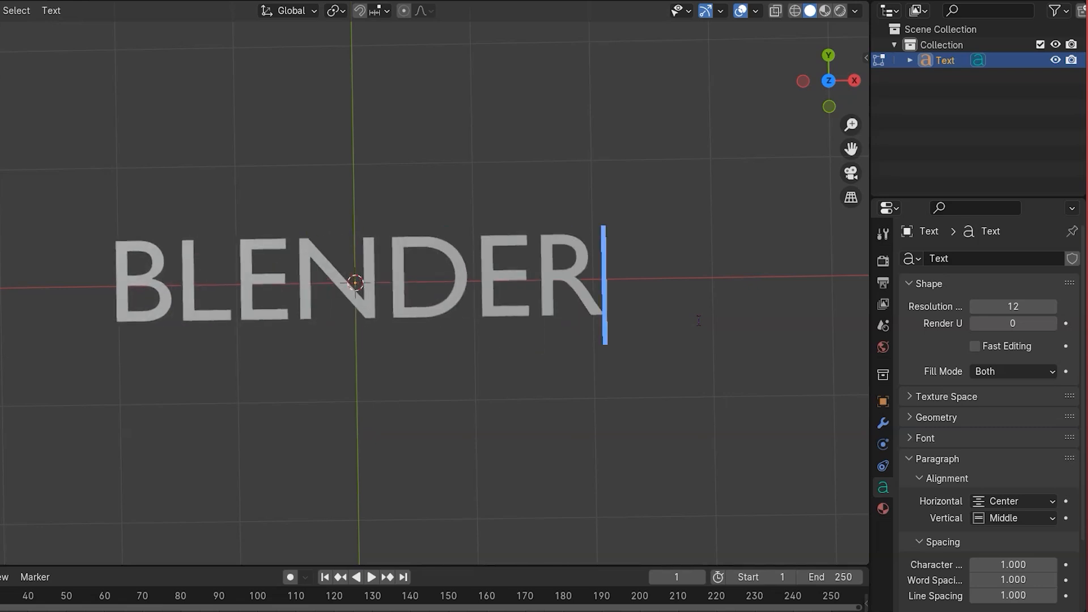
key(Tab)
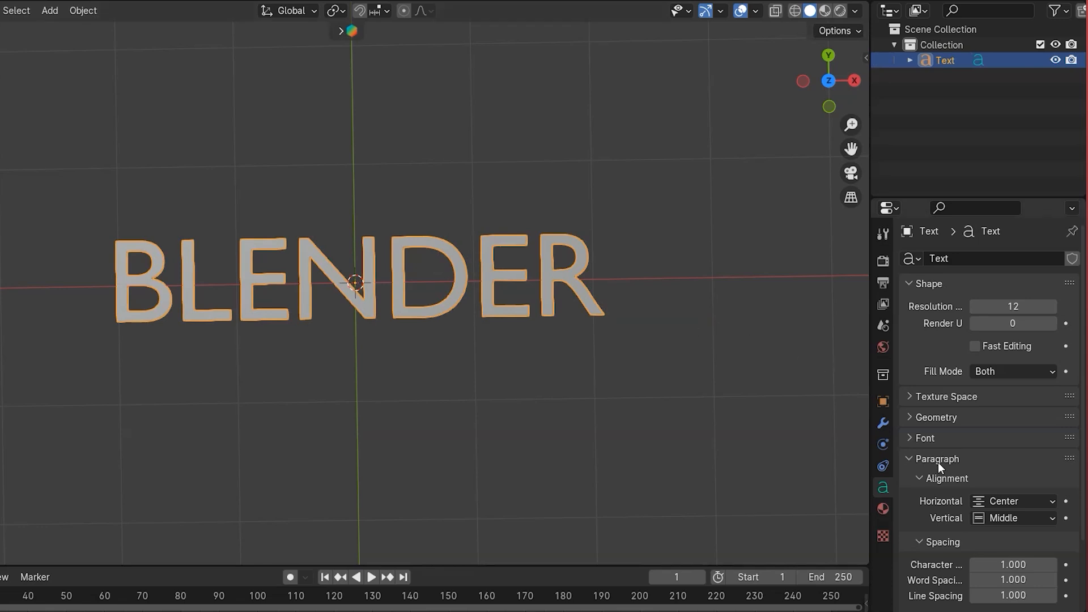
- Set the text's geometry extrusion to 0.06 m
middle_drag(805, 442, 708, 363)
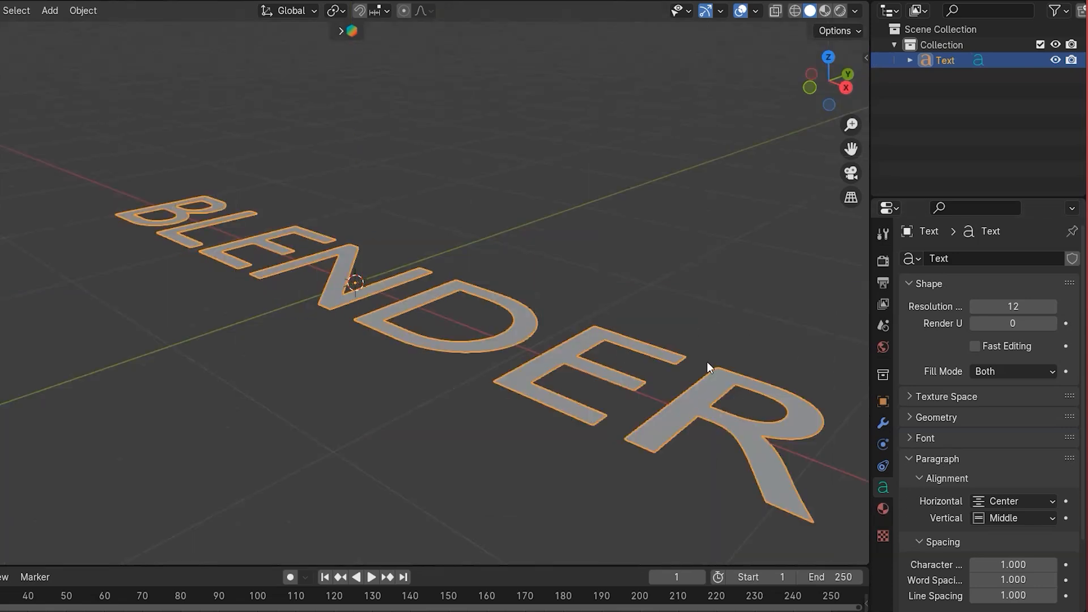
click(910, 418)
click(1052, 458)
click(1052, 458)
click(1052, 457)
click(1051, 458)
click(1052, 458)
click(1051, 458)
- Set the text's round bevel depth to 0.02 m
scroll(1006, 368, down, 3)
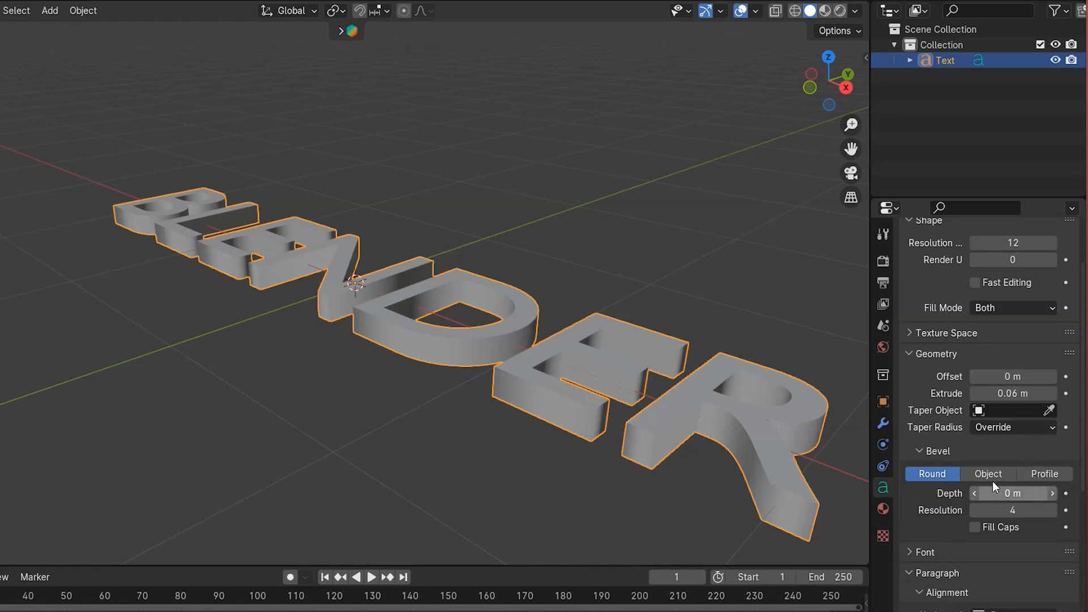
click(1051, 494)
click(1051, 493)
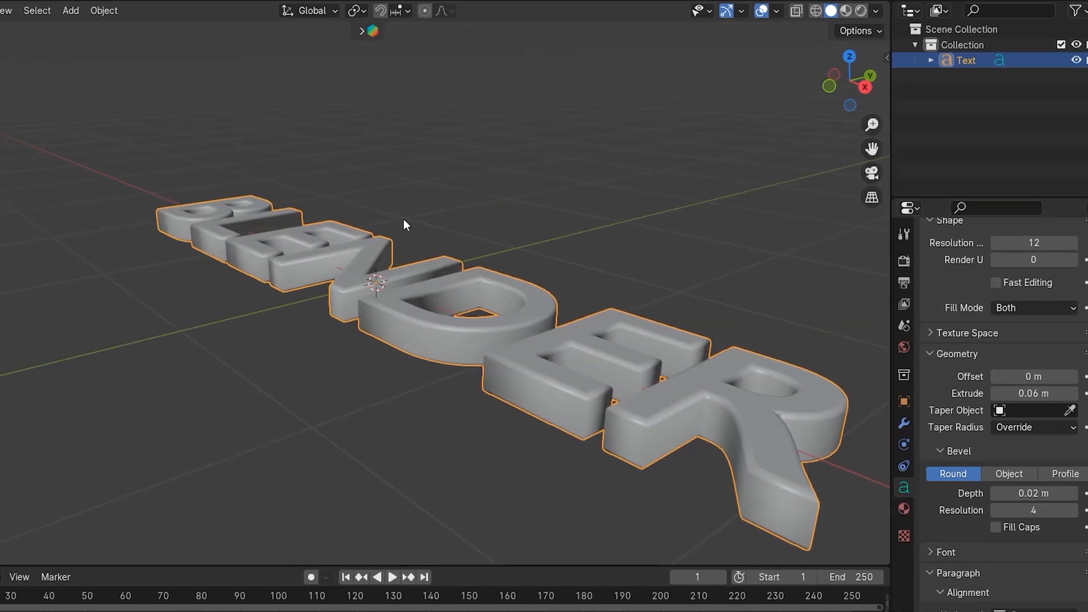
- Add a camera at the origin from the top orthographic view
key(KP_7)
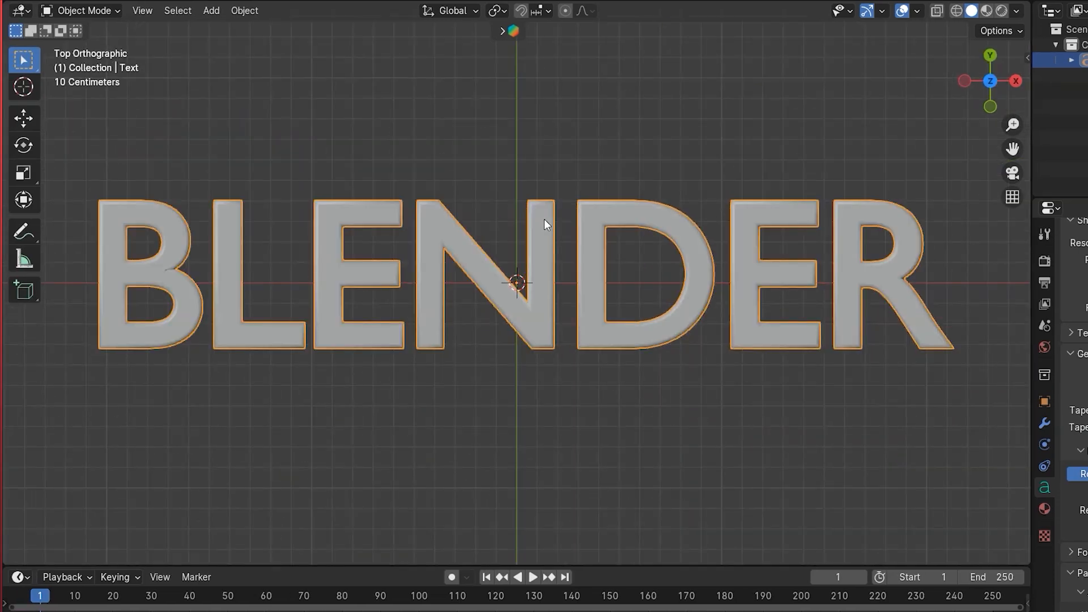
scroll(544, 219, down, 5)
scroll(544, 219, up, 3)
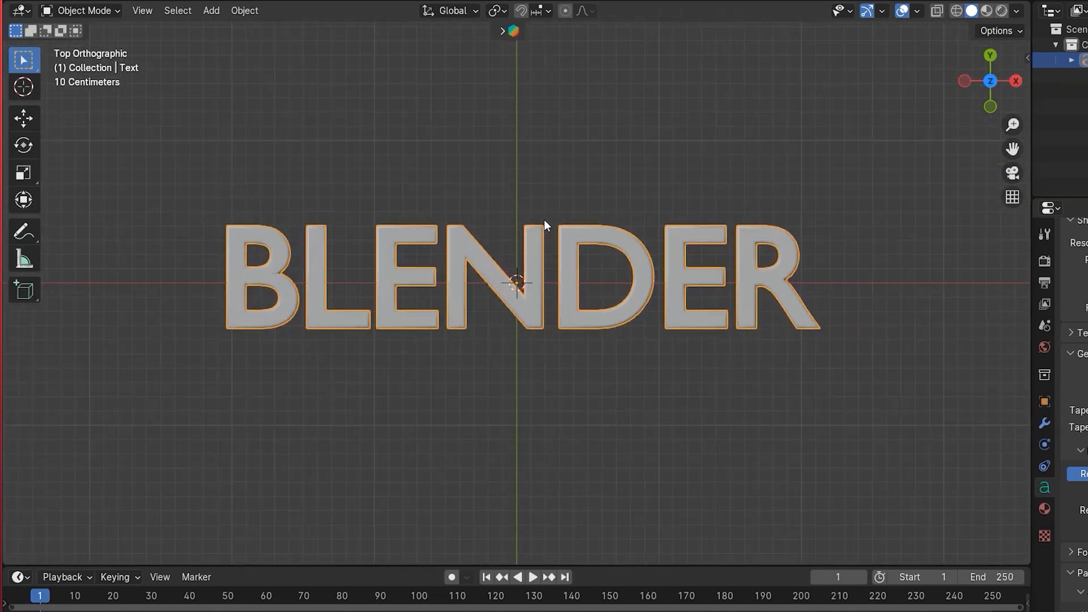
scroll(544, 221, up, 1)
key(shift+a)
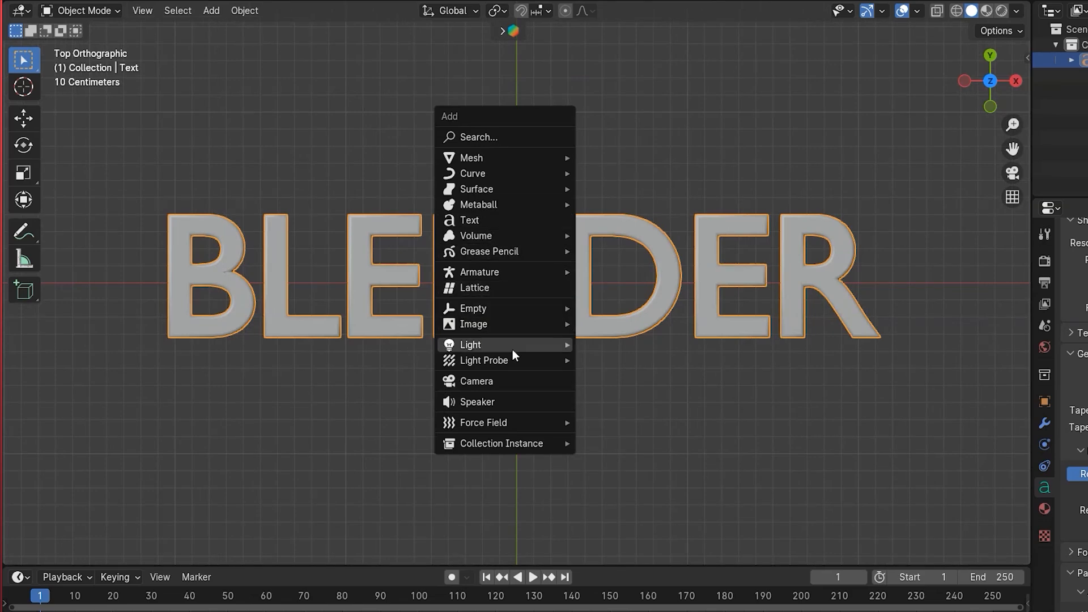
click(482, 381)
scroll(478, 318, up, 1)
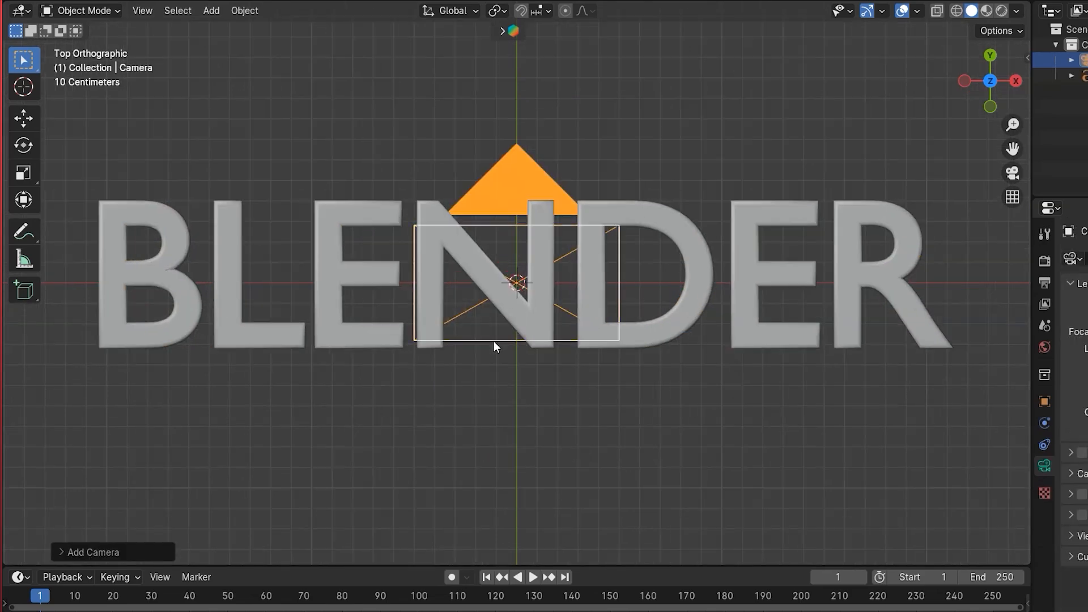
- Move the camera up along the Z axis by about 3.55 m
middle_drag(490, 418, 499, 344)
scroll(504, 347, down, 2)
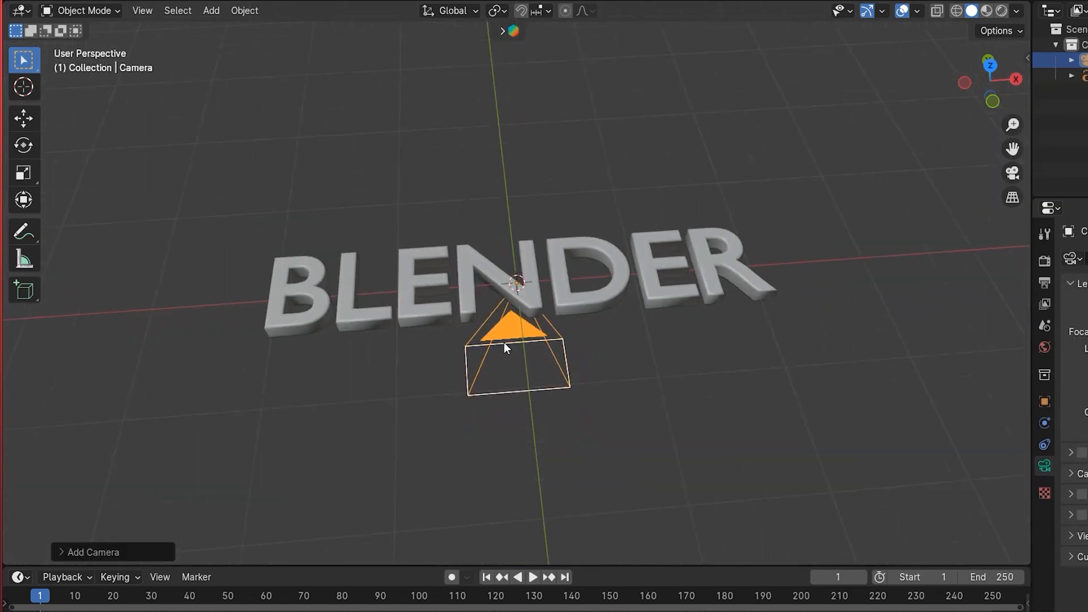
key(g)
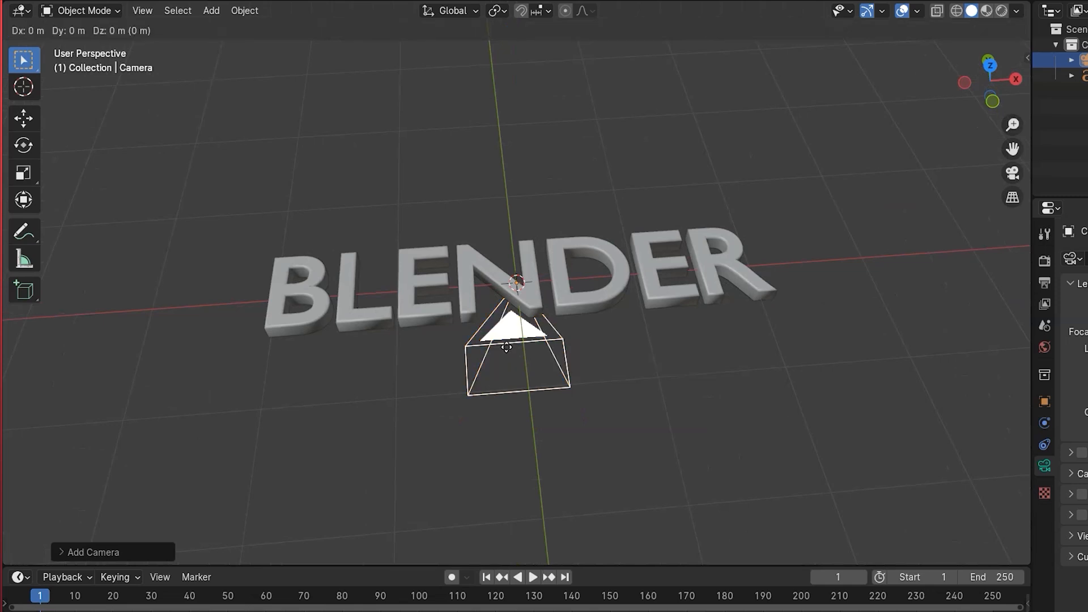
key(z)
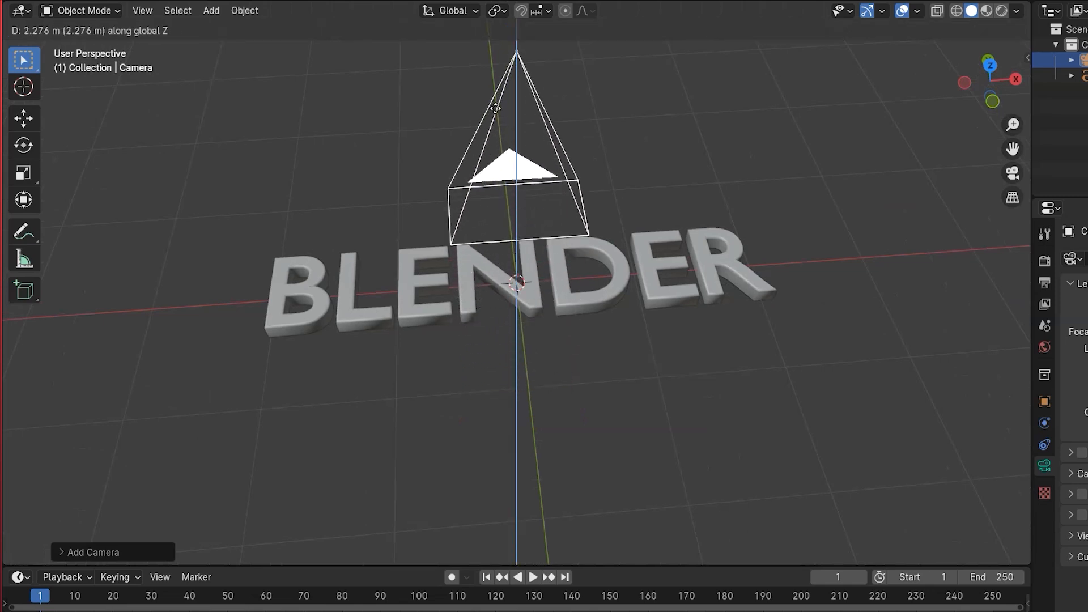
click(485, 430)
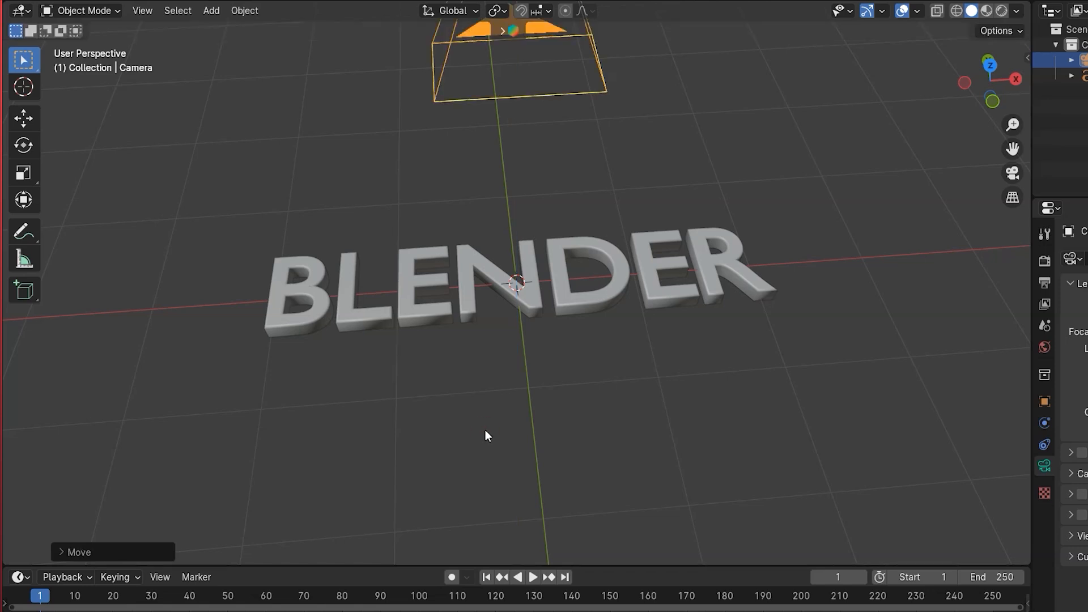
- Frame the text in the camera view by locking the camera to the view, zooming, then unlocking it
key(KP_0)
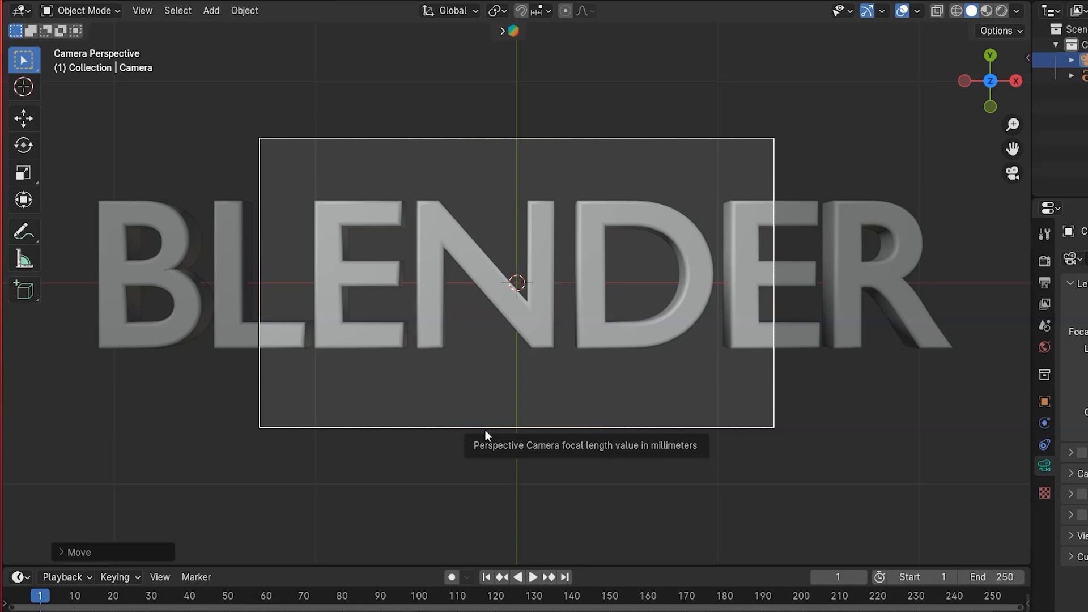
key(n)
click(486, 429)
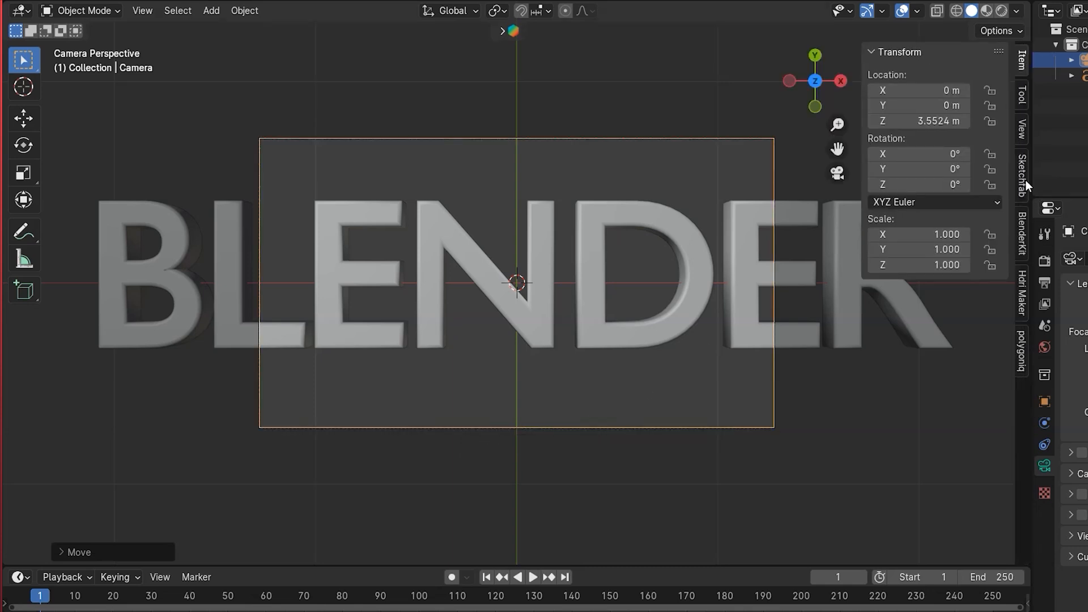
click(1022, 131)
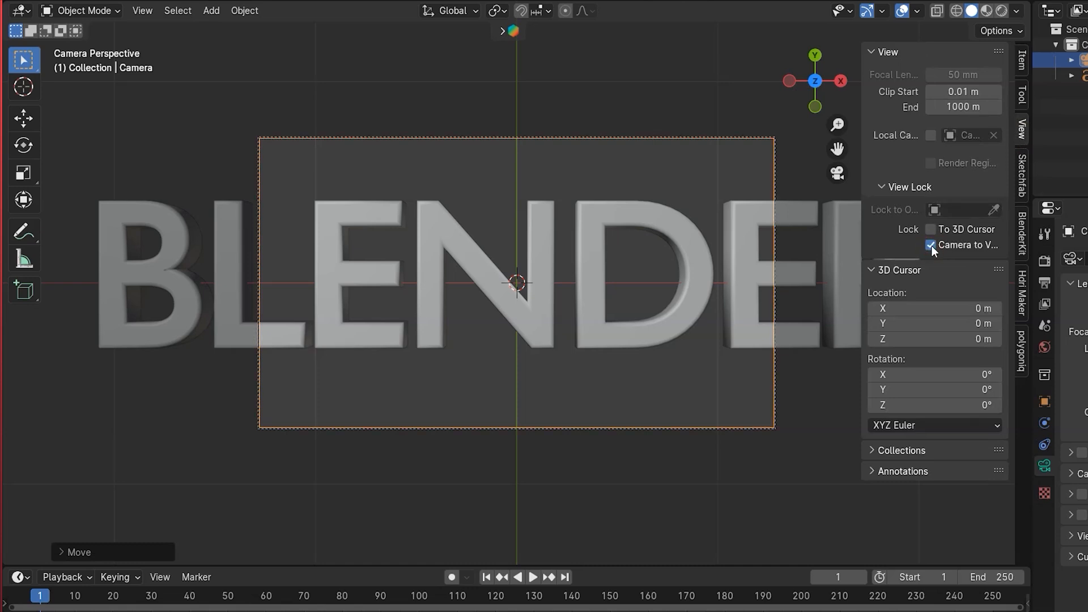
scroll(495, 308, down, 6)
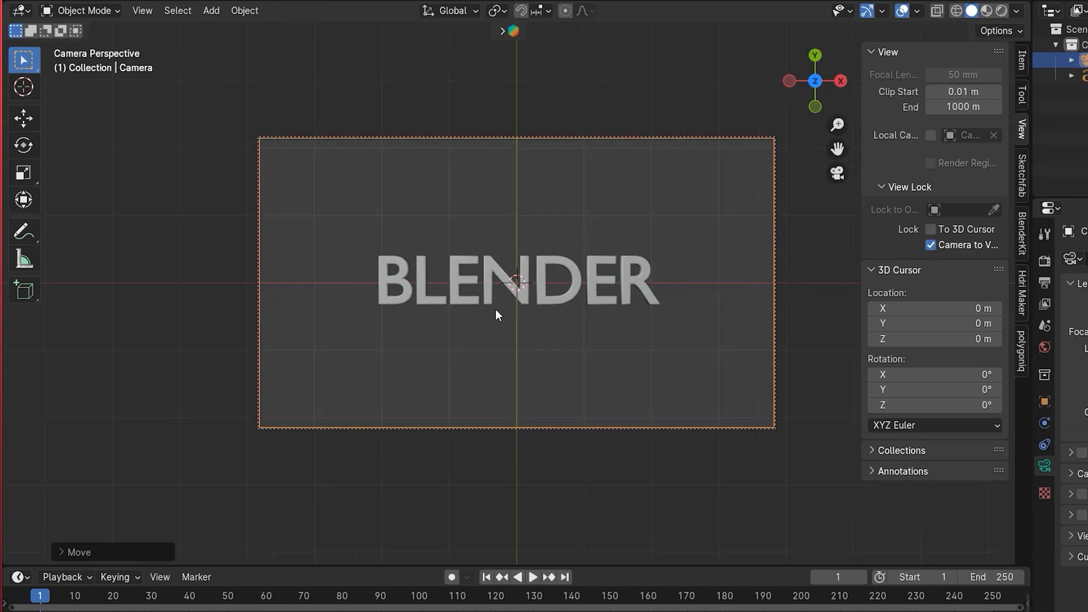
scroll(495, 308, up, 3)
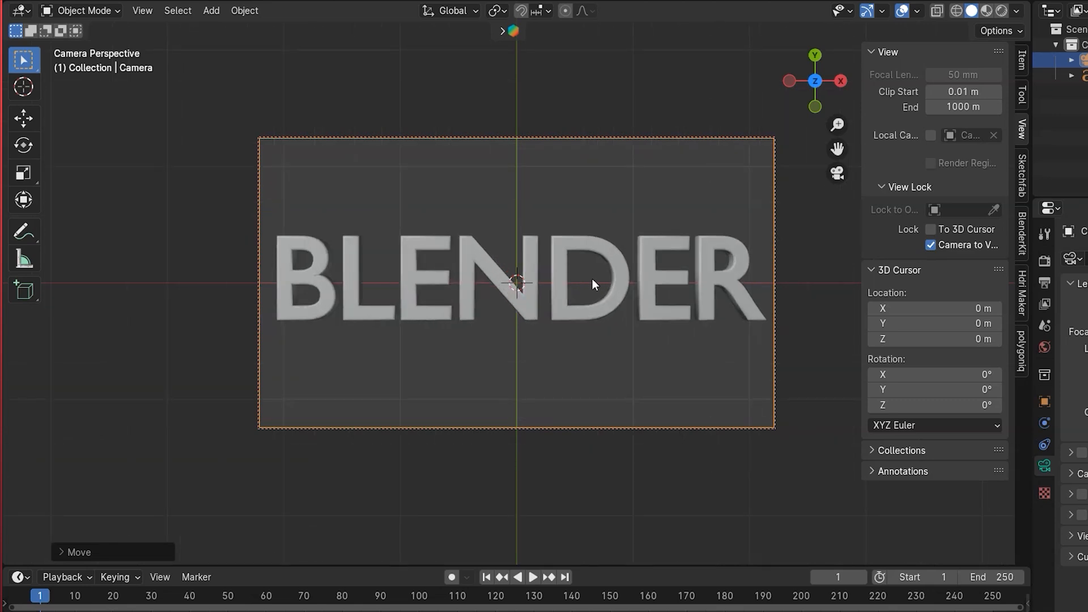
click(931, 245)
key(n)
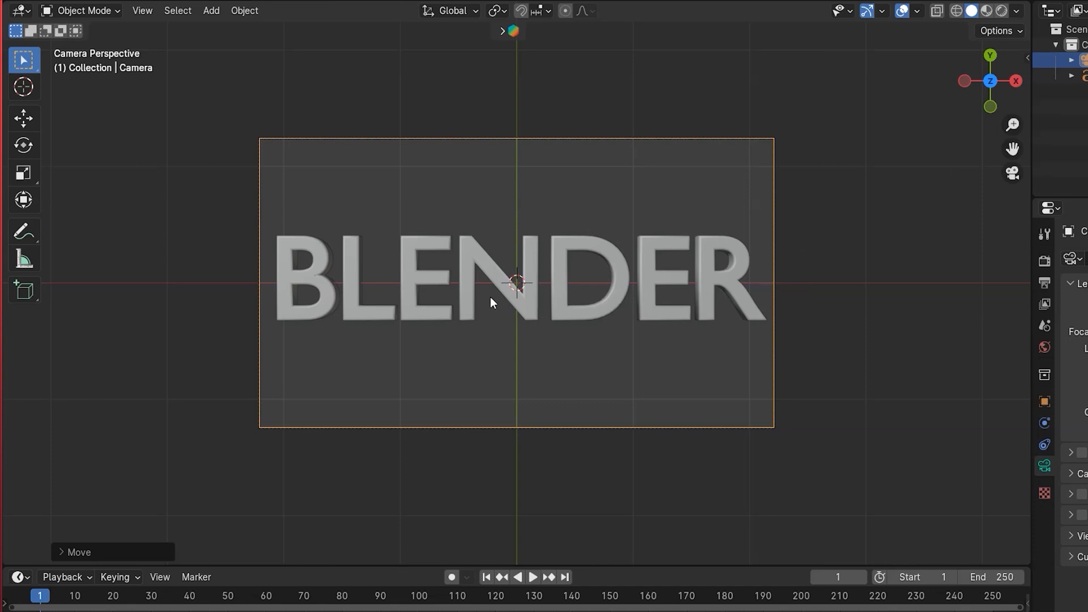
- Add a Bezier circle around the text
scroll(491, 295, up, 5)
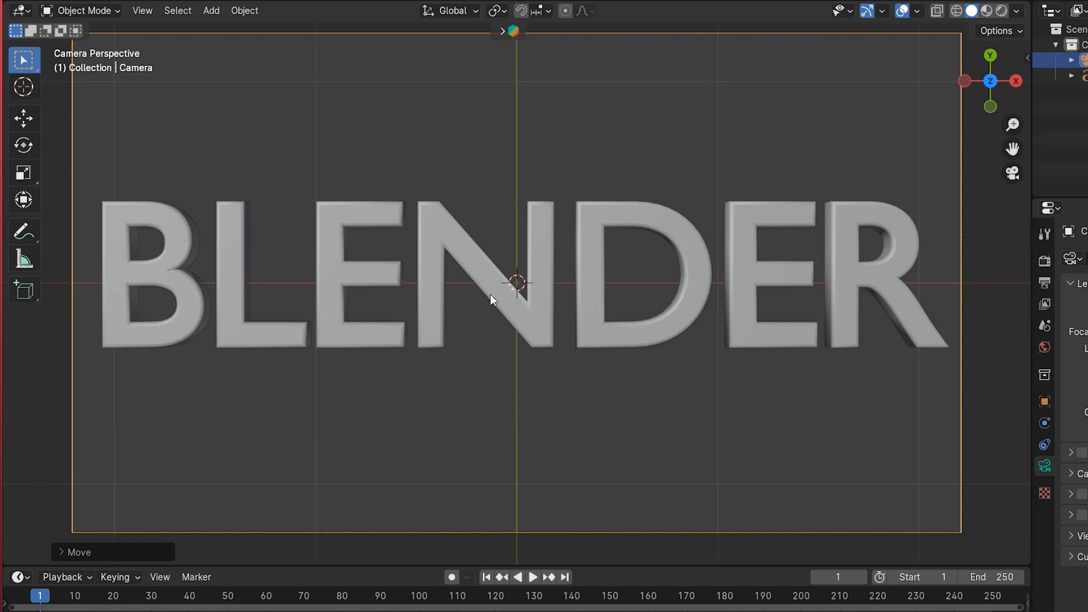
key(shift+a)
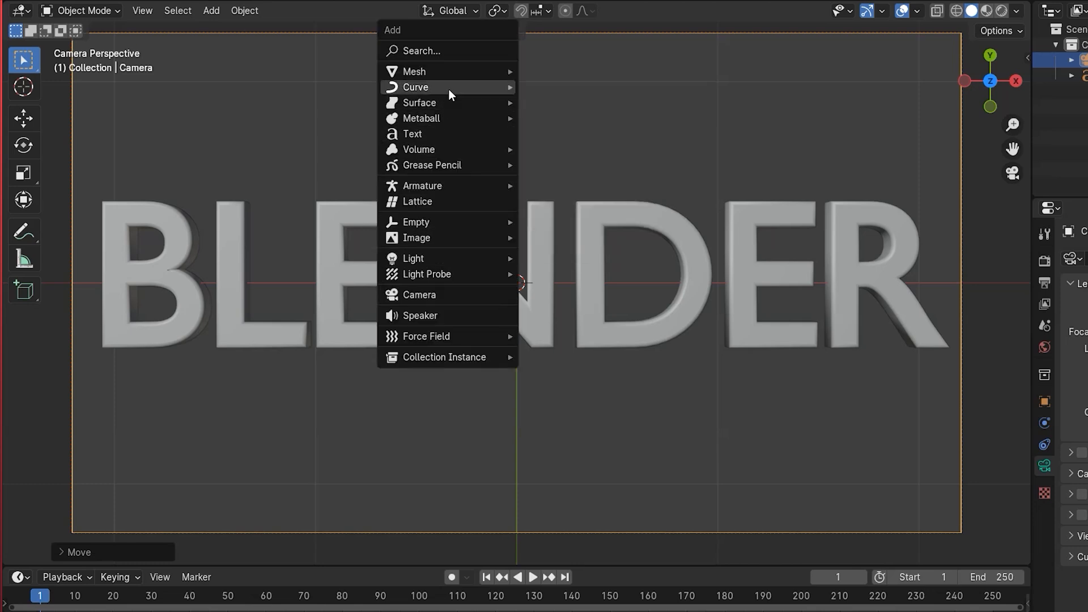
mouse_move(448, 88)
click(555, 102)
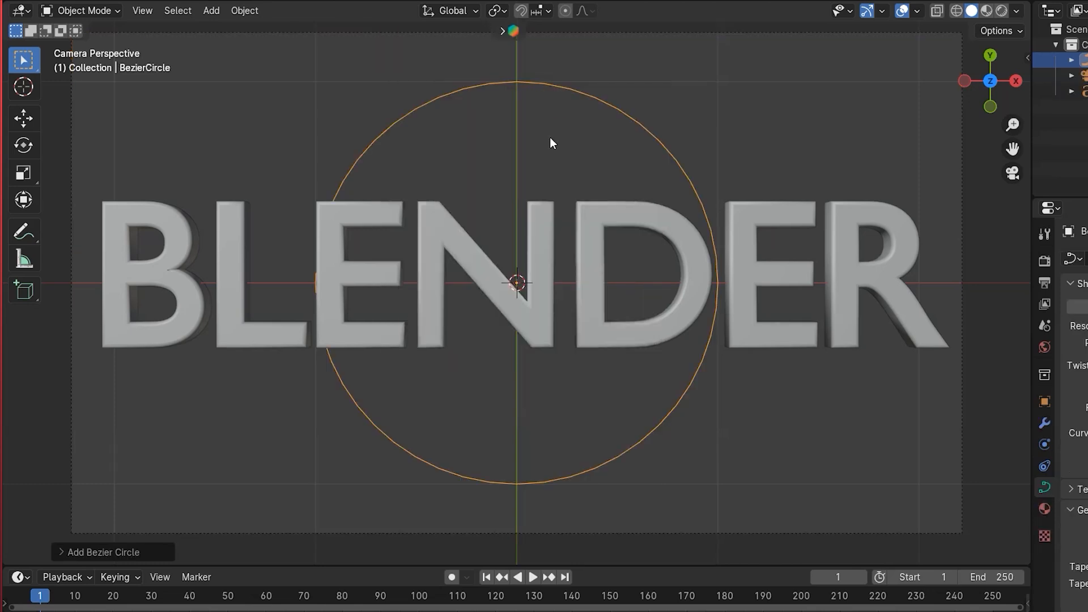
- Add a point light and set its radius to 0.25 m
key(shift+a)
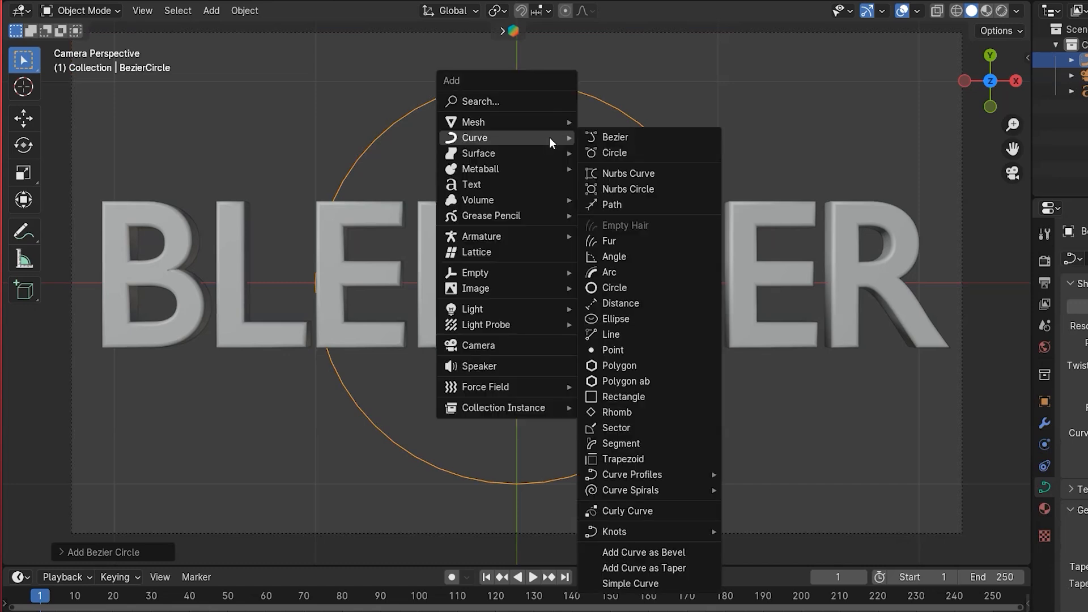
mouse_move(502, 307)
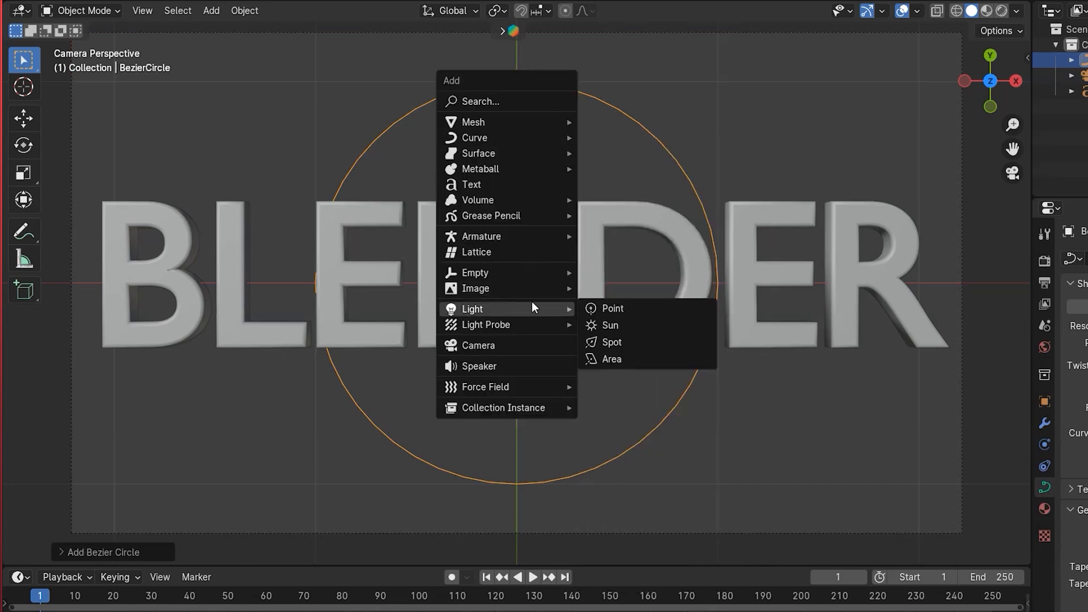
click(608, 308)
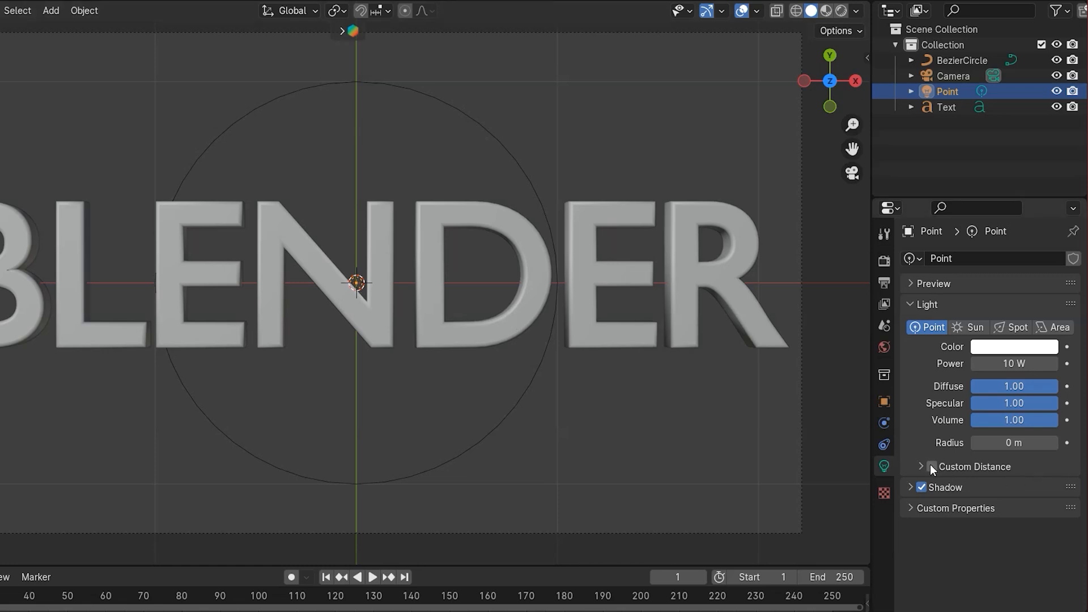
drag(1015, 443, 1044, 443)
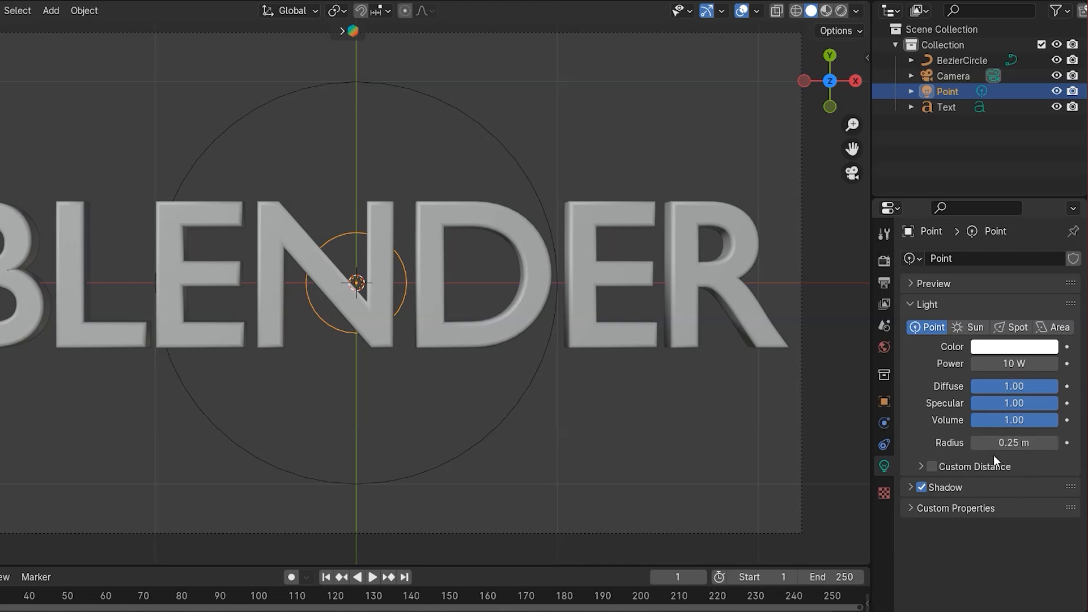
- Add a Follow Path constraint to the point light with the BezierCircle as target
click(884, 447)
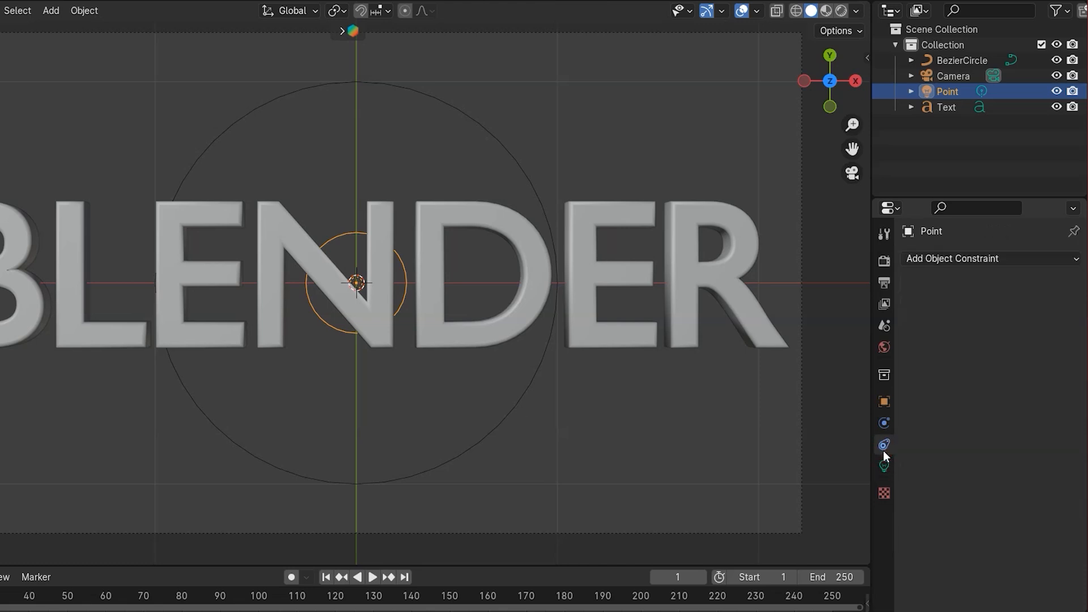
click(937, 262)
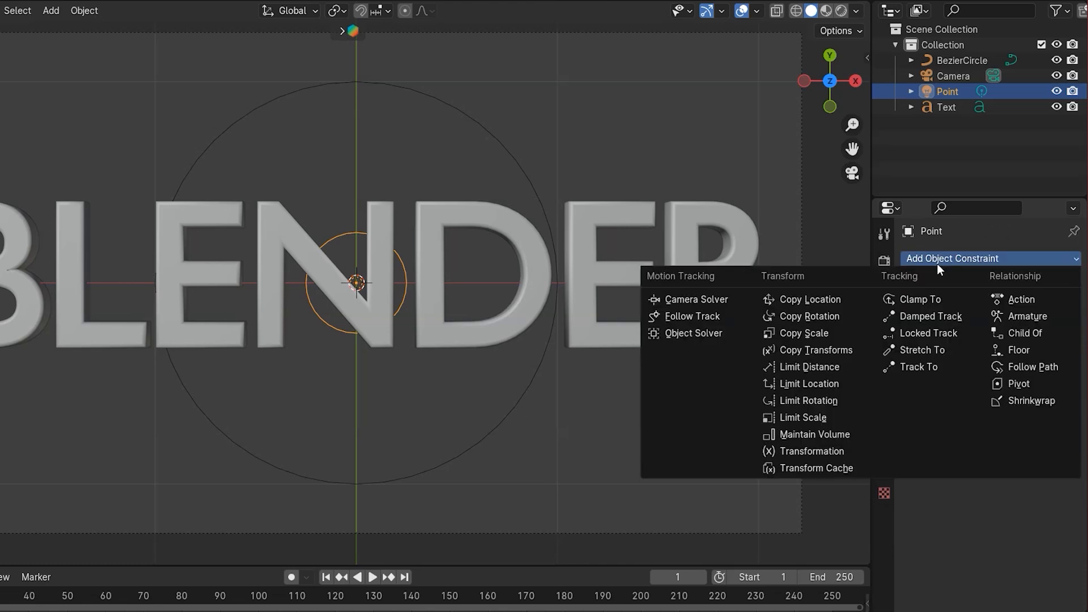
click(1031, 366)
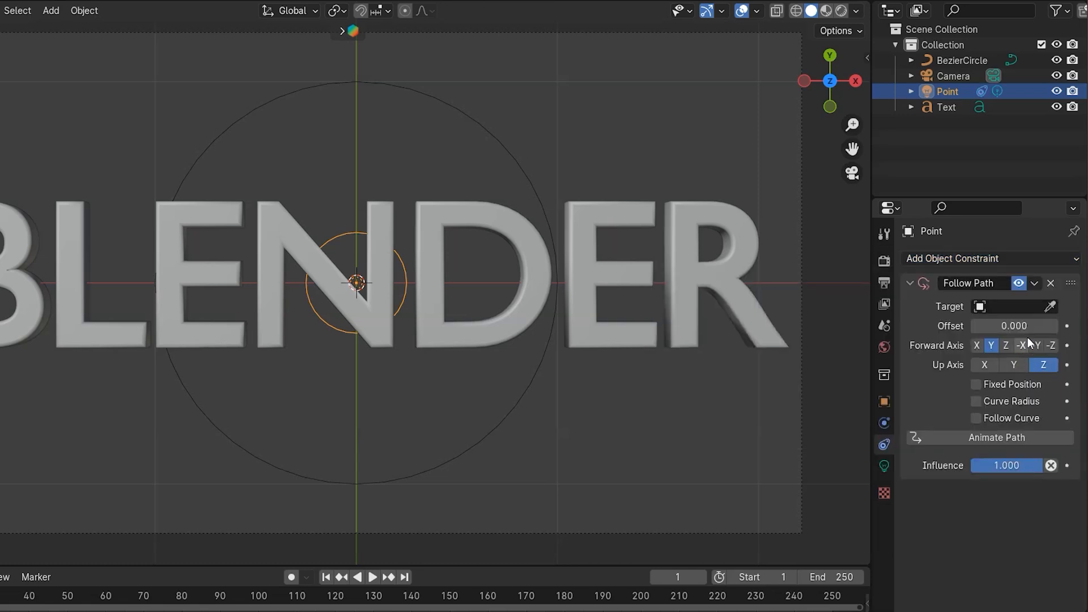
click(1050, 306)
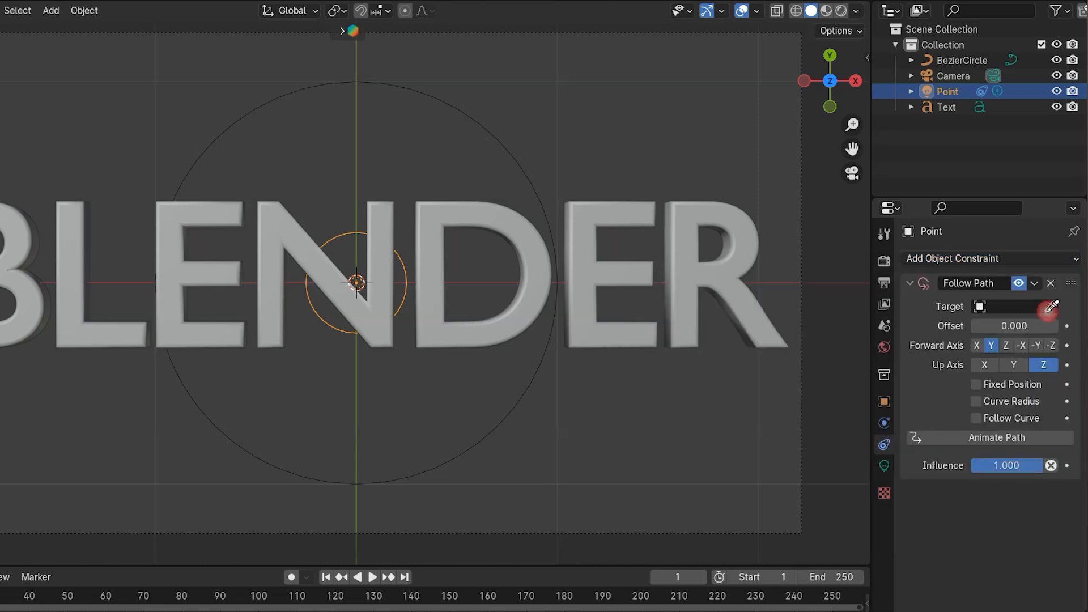
click(518, 172)
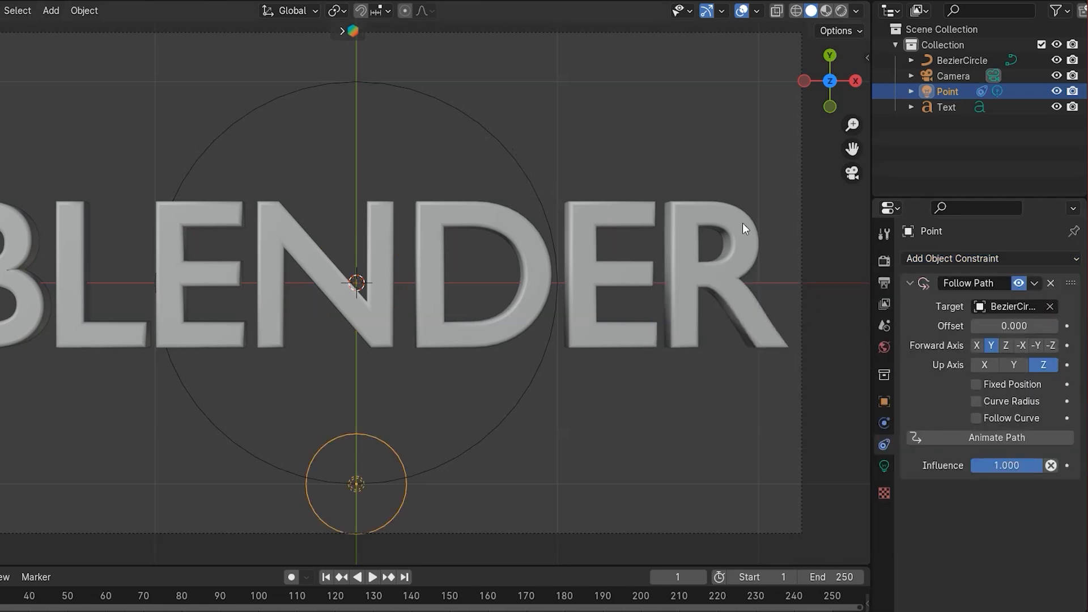
- Try to set the Follow Path offset to 10.6
click(1014, 327)
text(10.6)
key(Return)
drag(1015, 327, 1067, 327)
- Scale the Bezier circle up so it surrounds the whole text
scroll(367, 279, down, 2)
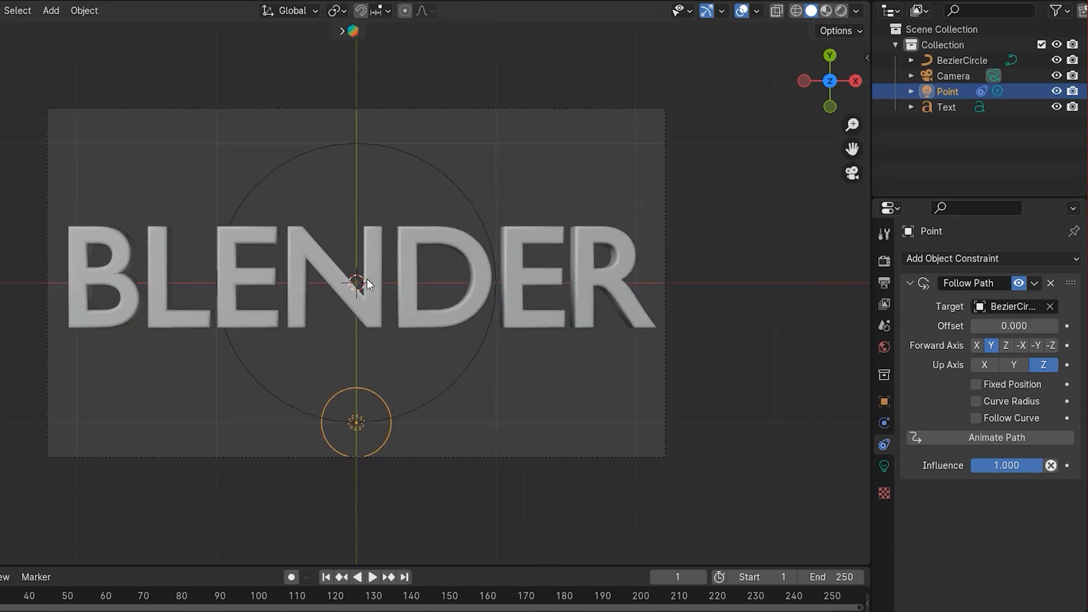
click(462, 366)
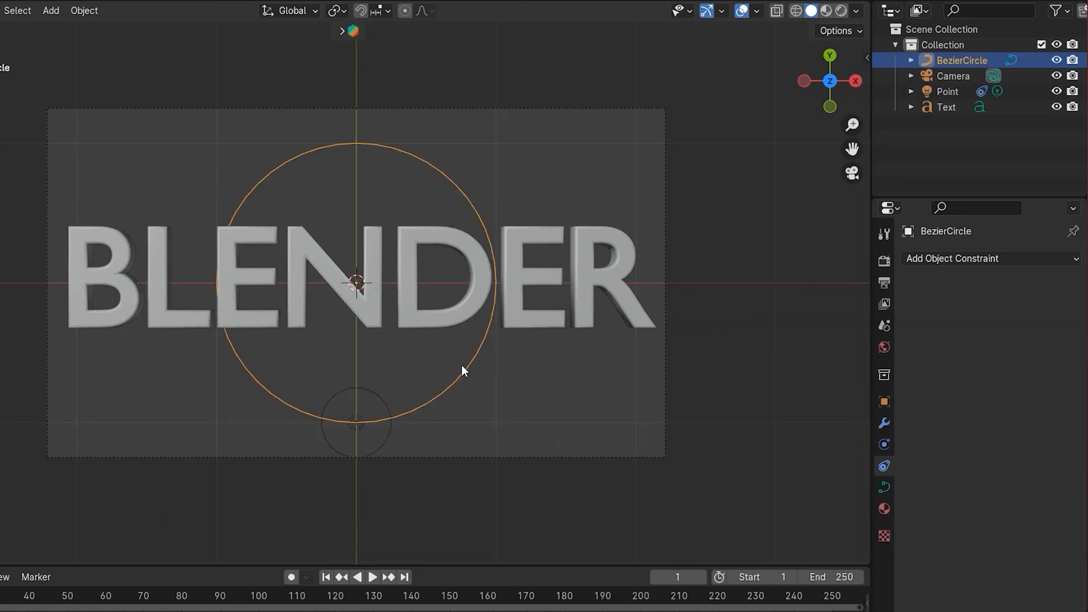
key(s)
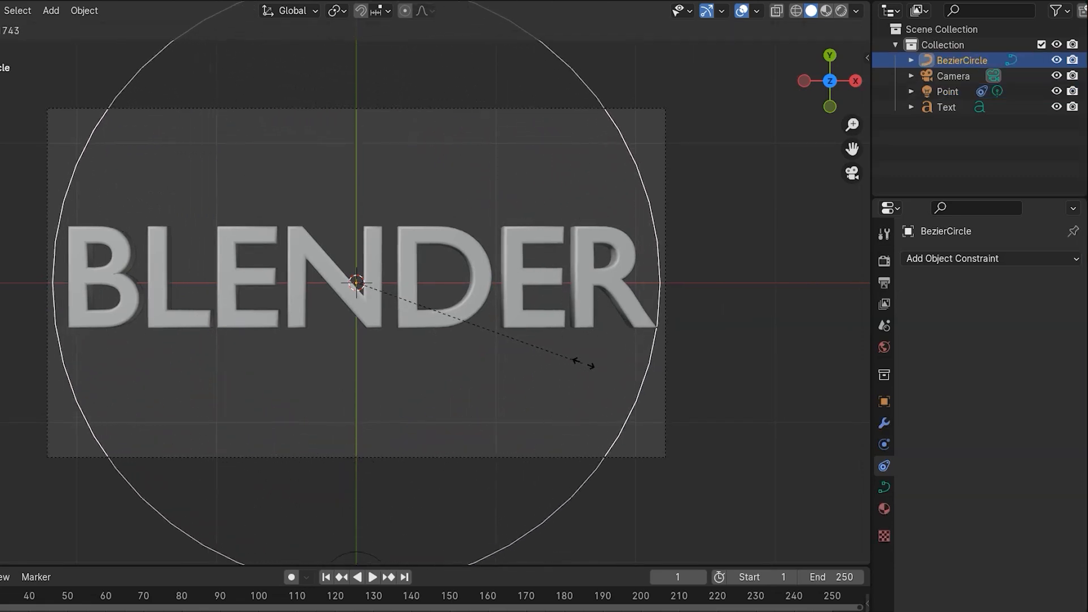
click(583, 362)
- In edit mode, move the circle's bottom control point up along the Y axis
scroll(432, 372, down, 1)
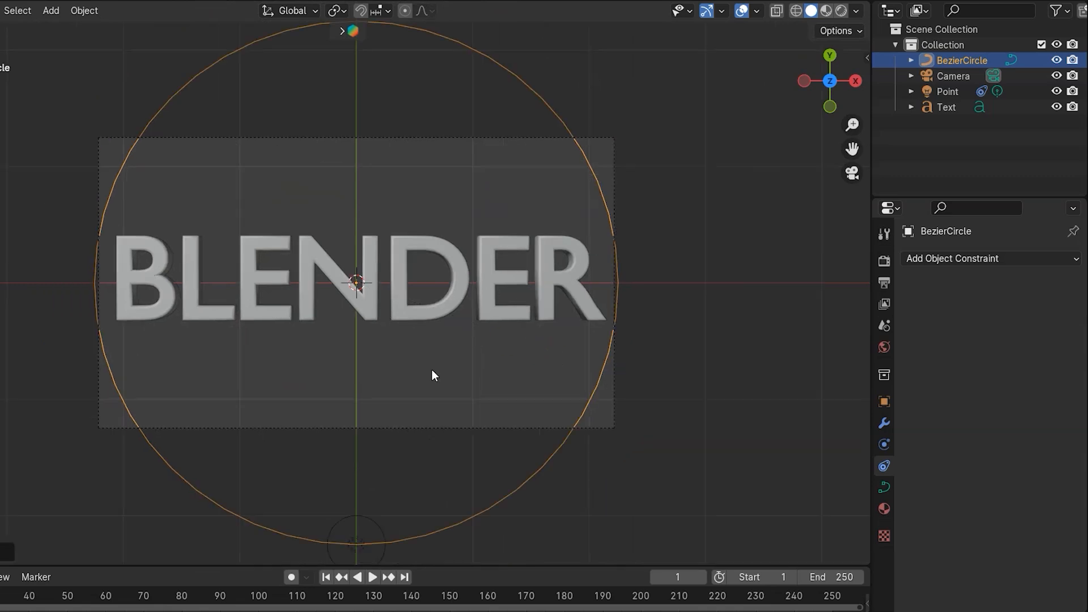
key(Tab)
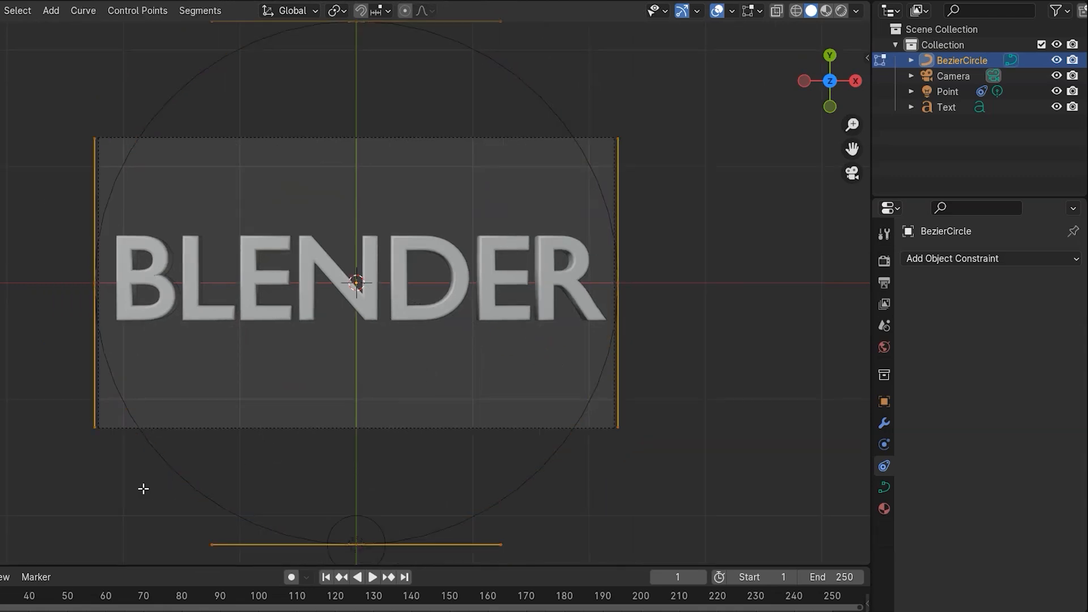
click(351, 529)
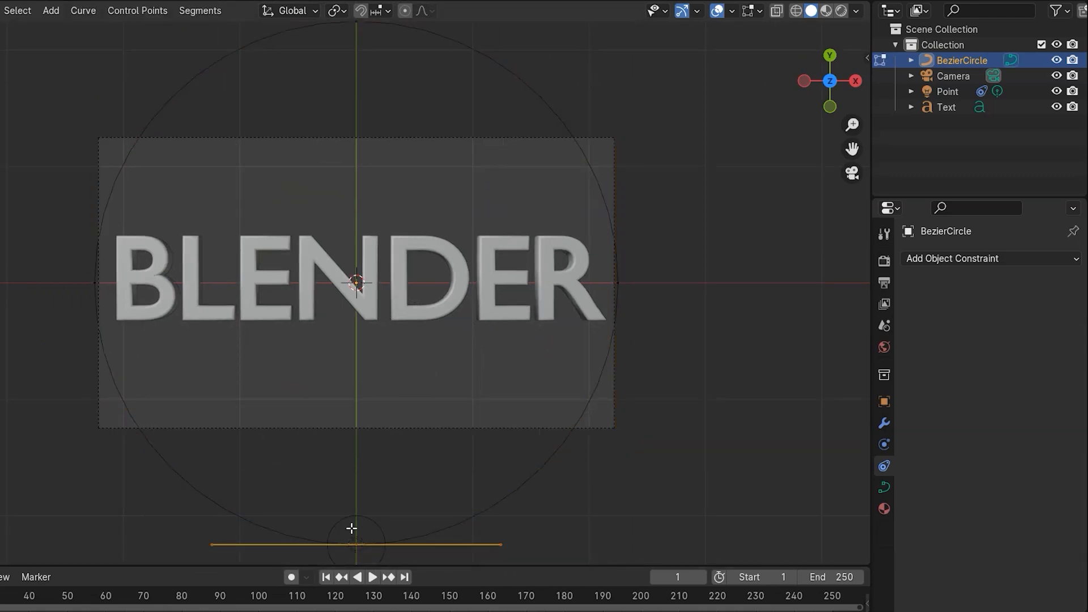
key(g)
key(y)
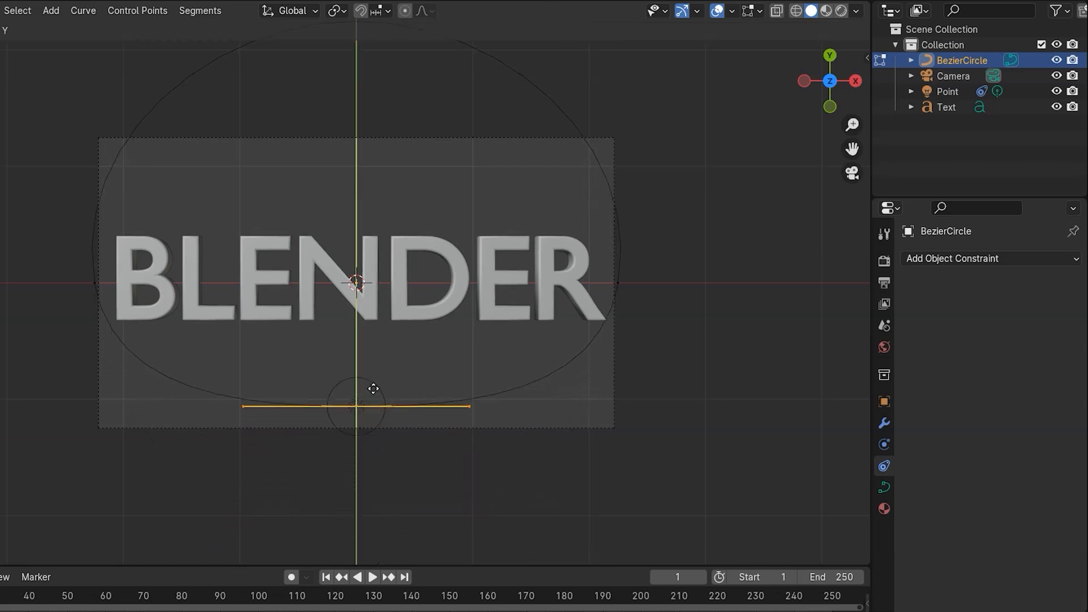
click(374, 367)
- Move the circle's top control point down along Y to flatten the path into an oval around the text, then leave edit mode
scroll(343, 182, down, 1)
drag(314, 59, 369, 112)
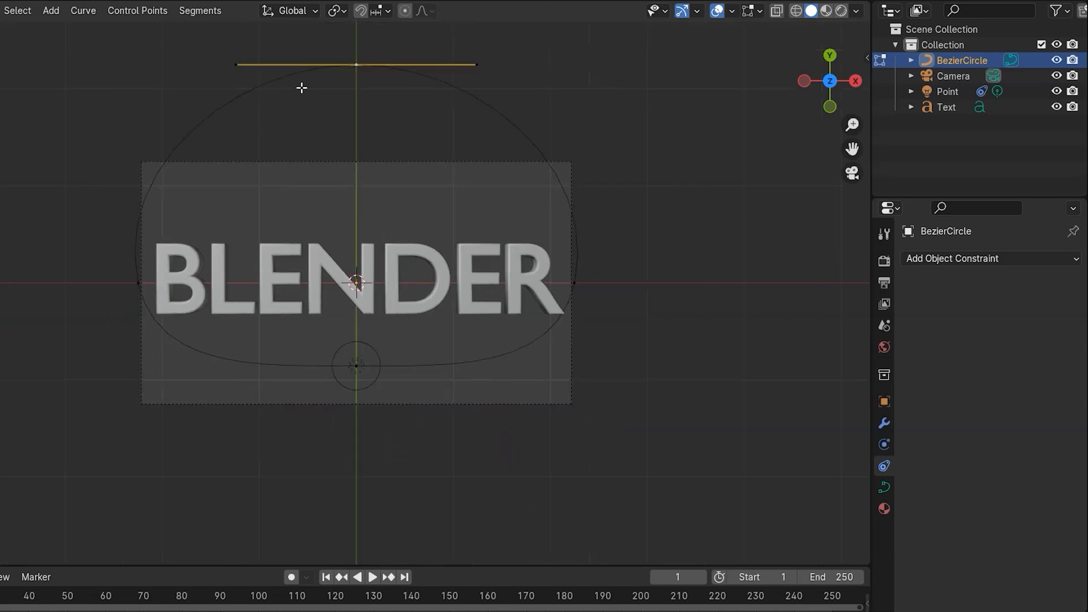
drag(190, 31, 415, 90)
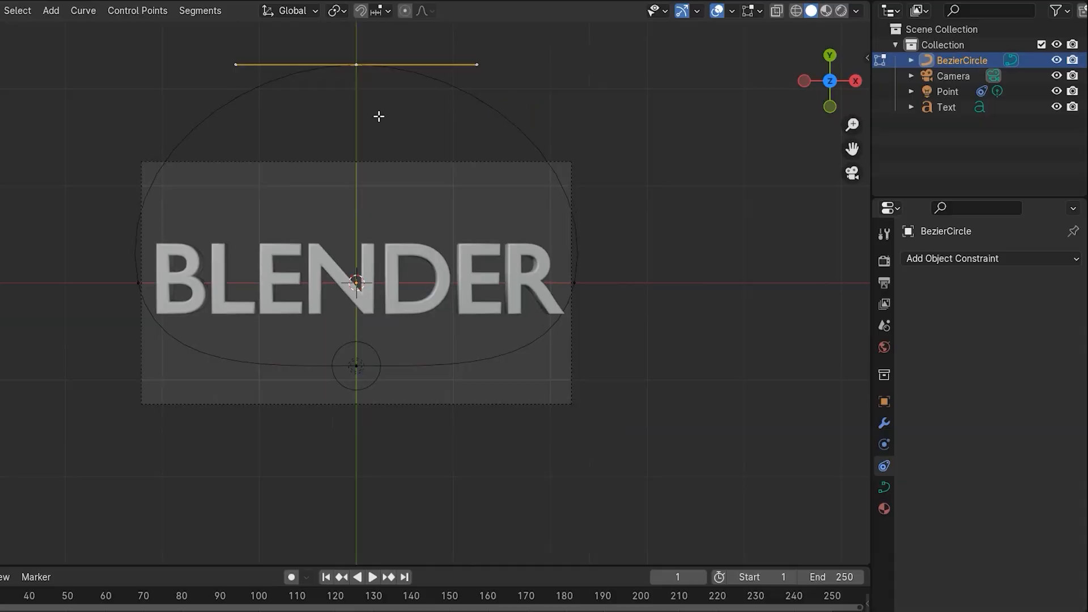
key(g)
key(y)
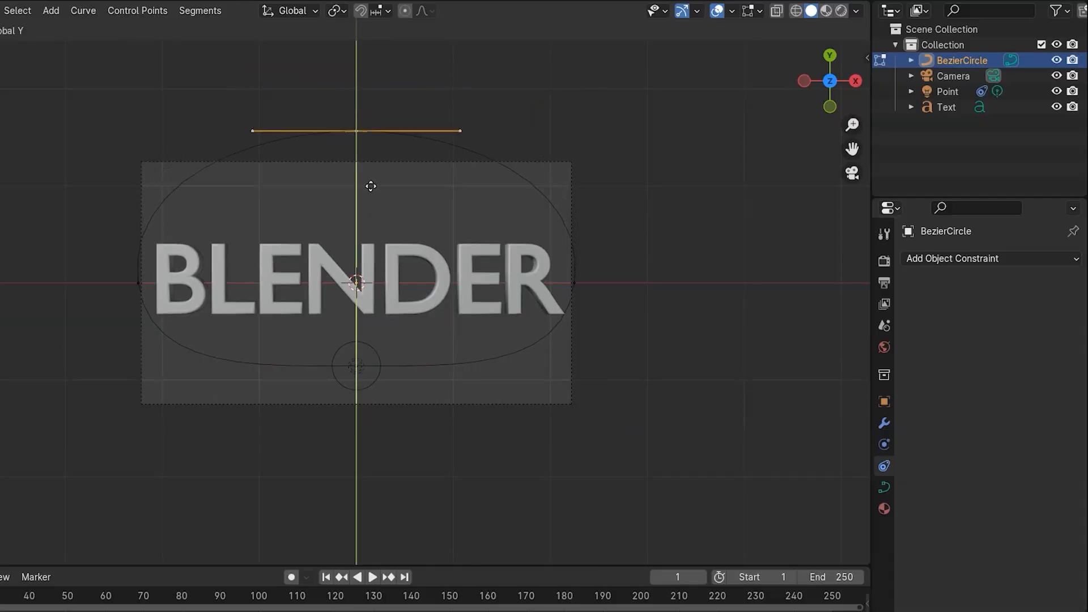
click(381, 261)
click(445, 420)
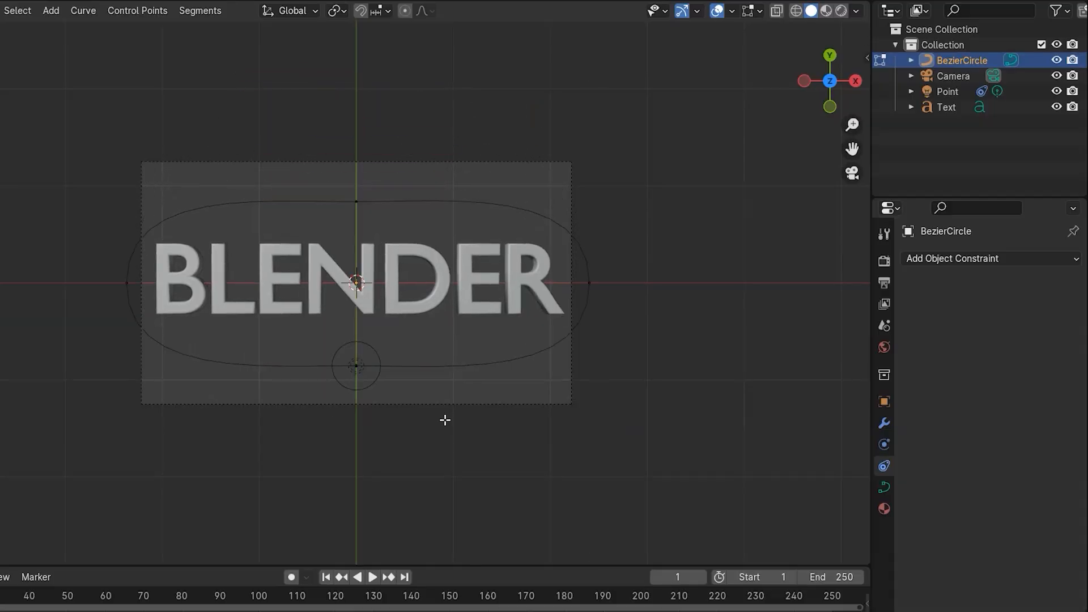
scroll(324, 367, up, 1)
scroll(324, 367, up, 3)
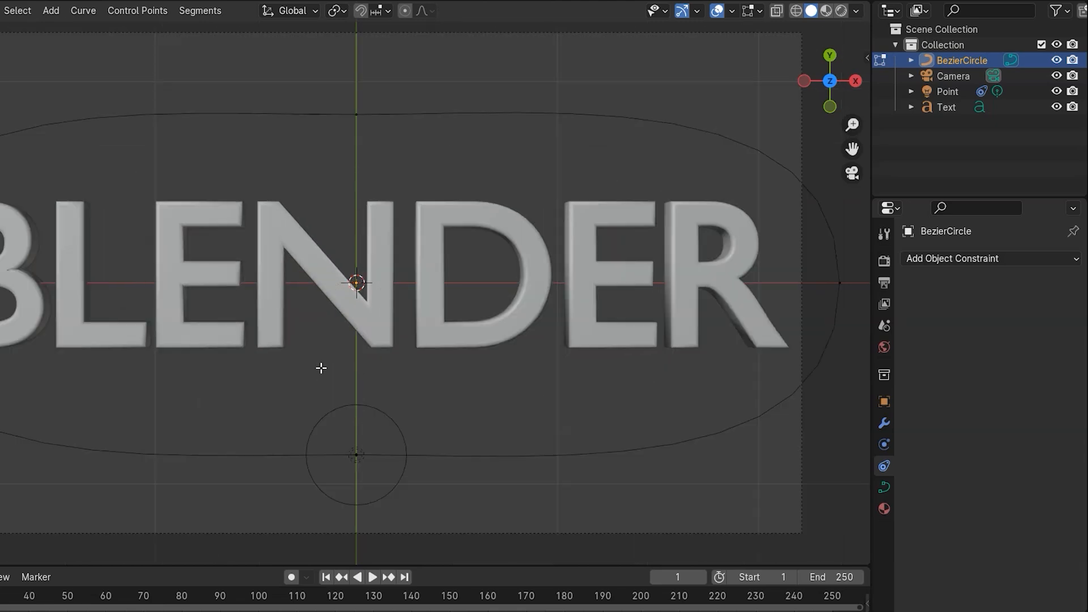
key(Tab)
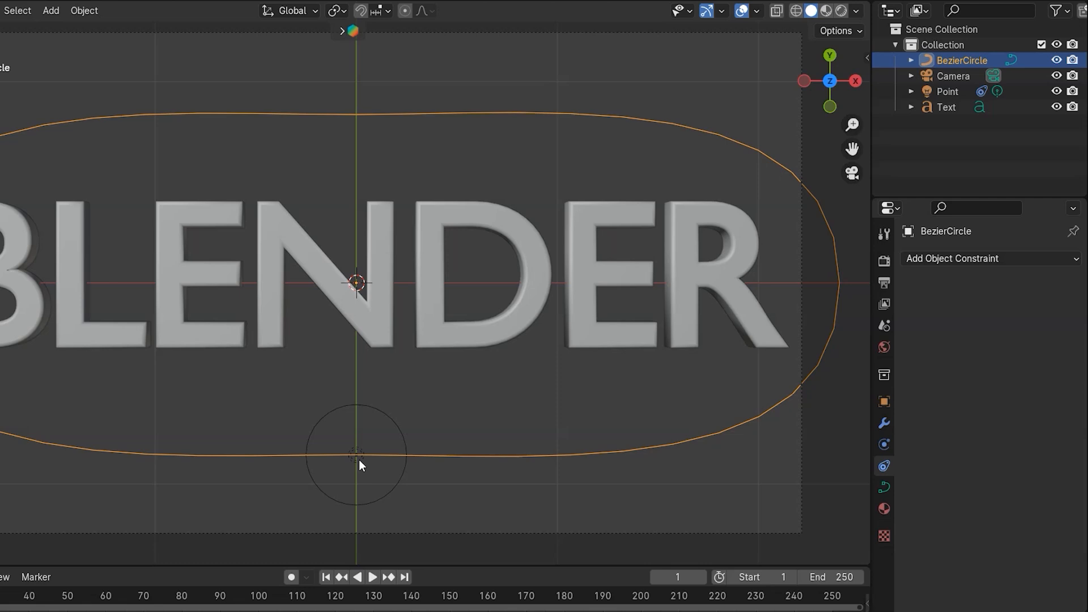
- Set the animation's end frame to 120 and return the playhead to frame 1
drag(467, 565, 468, 453)
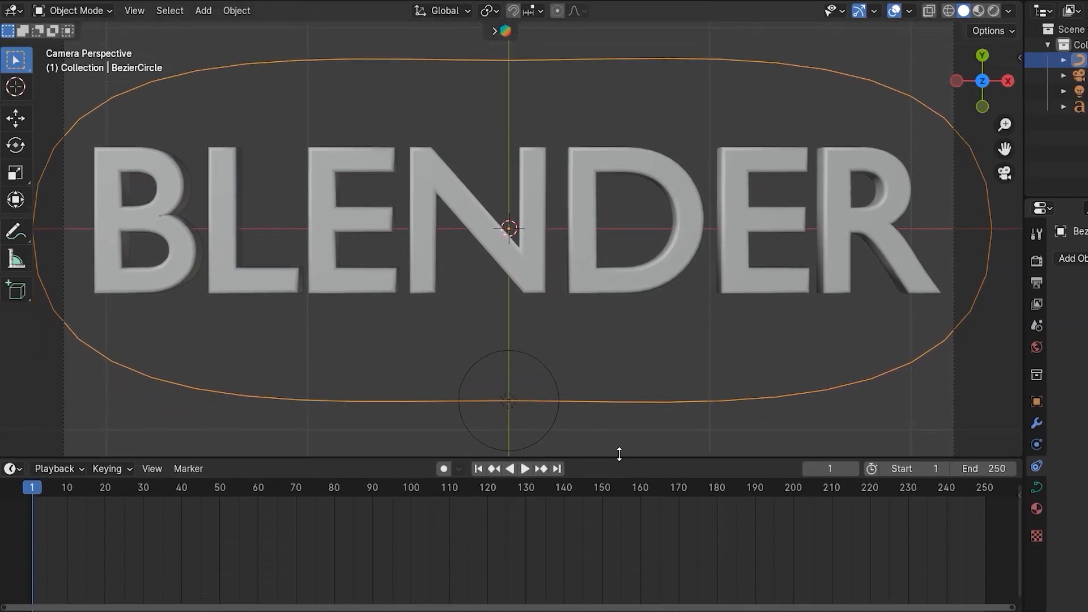
drag(620, 454, 620, 451)
scroll(454, 414, down, 1)
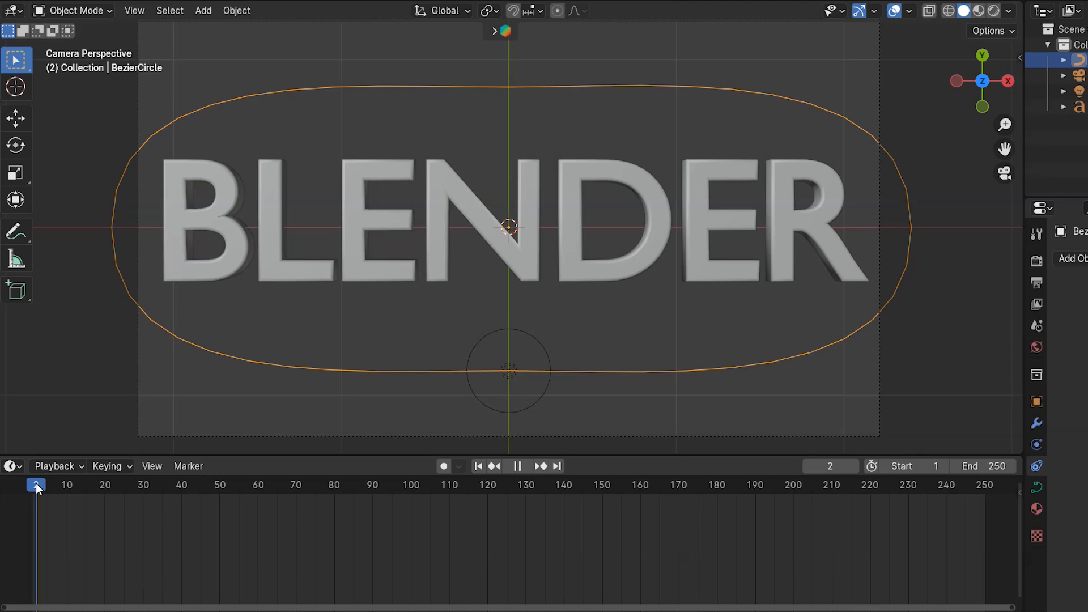
key(space)
drag(75, 490, 486, 501)
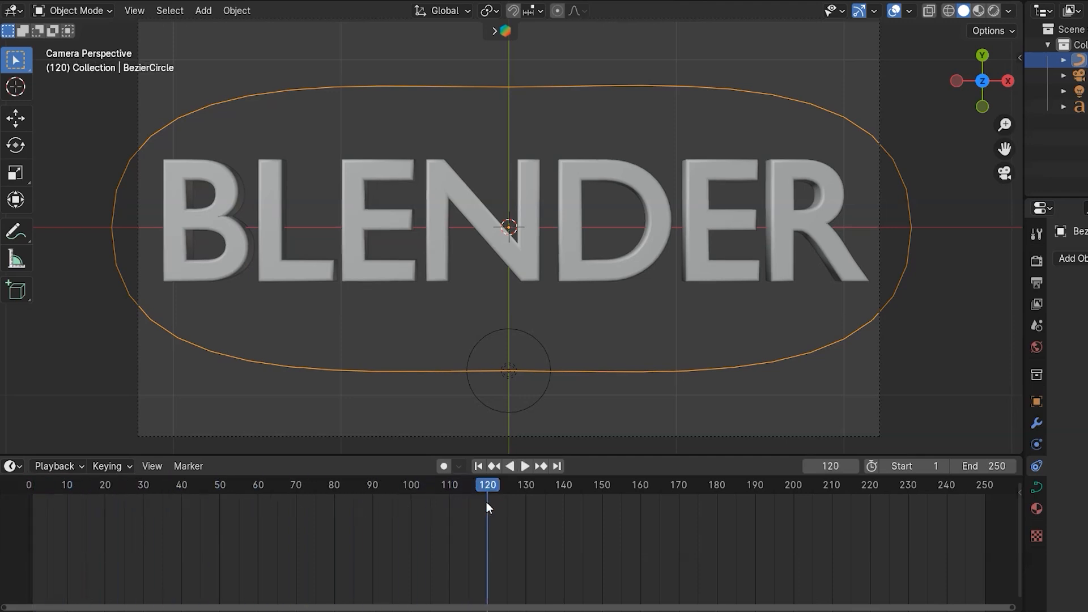
key(ctrl+End)
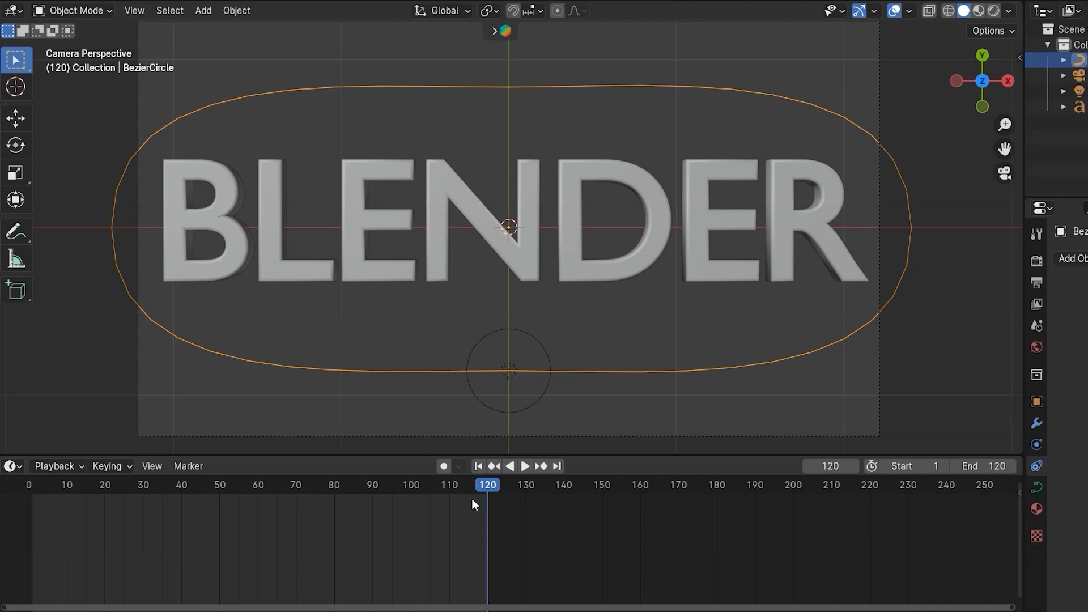
drag(469, 494, 36, 517)
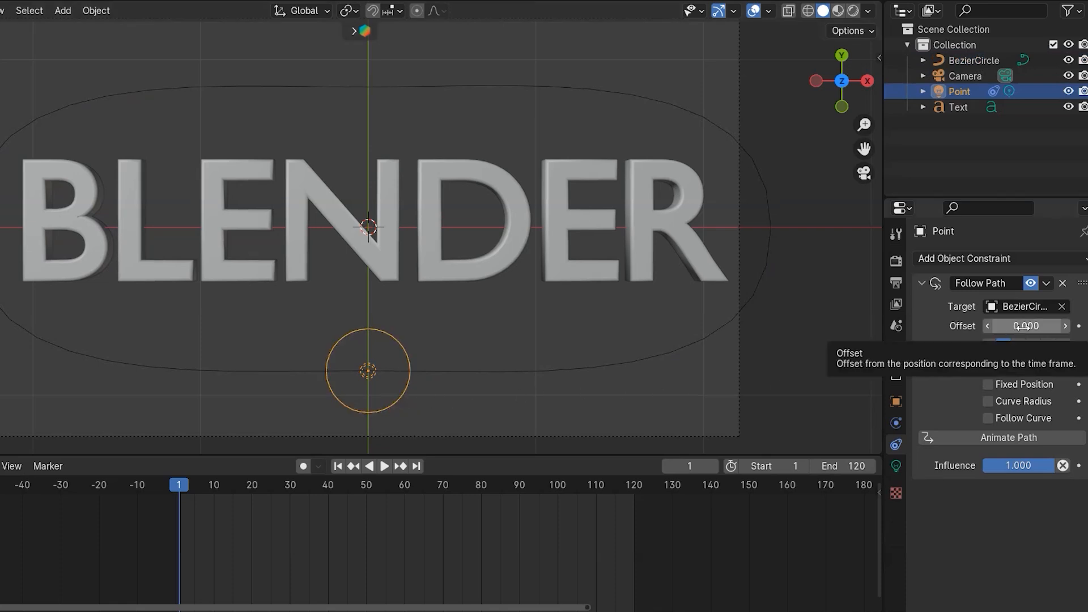
- Keyframe the light's Follow Path offset at 0 on frame 1 and at 100 on frame 120
key(i)
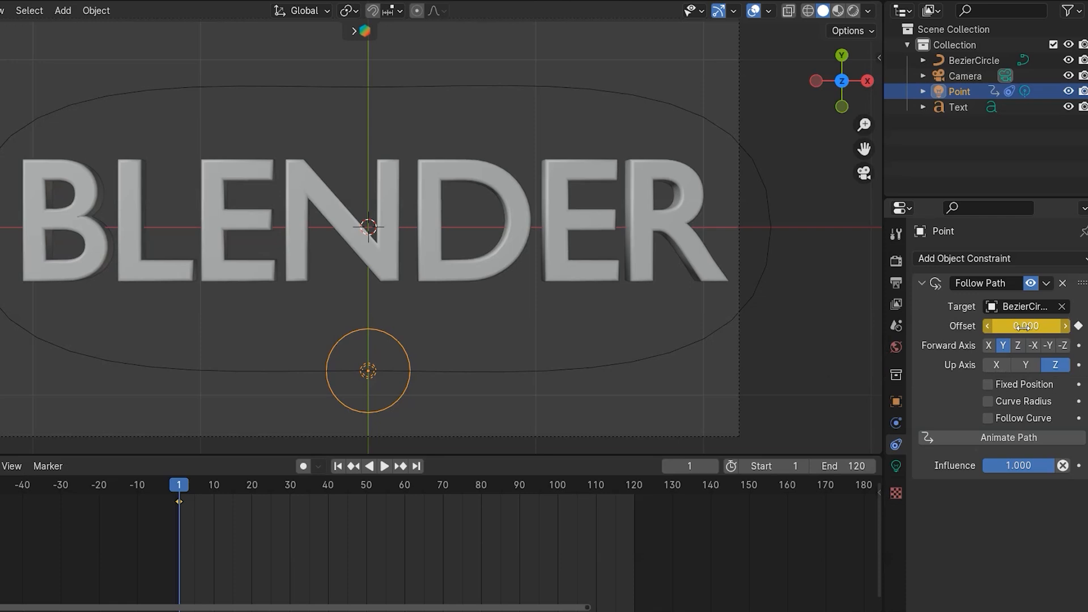
drag(182, 489, 634, 492)
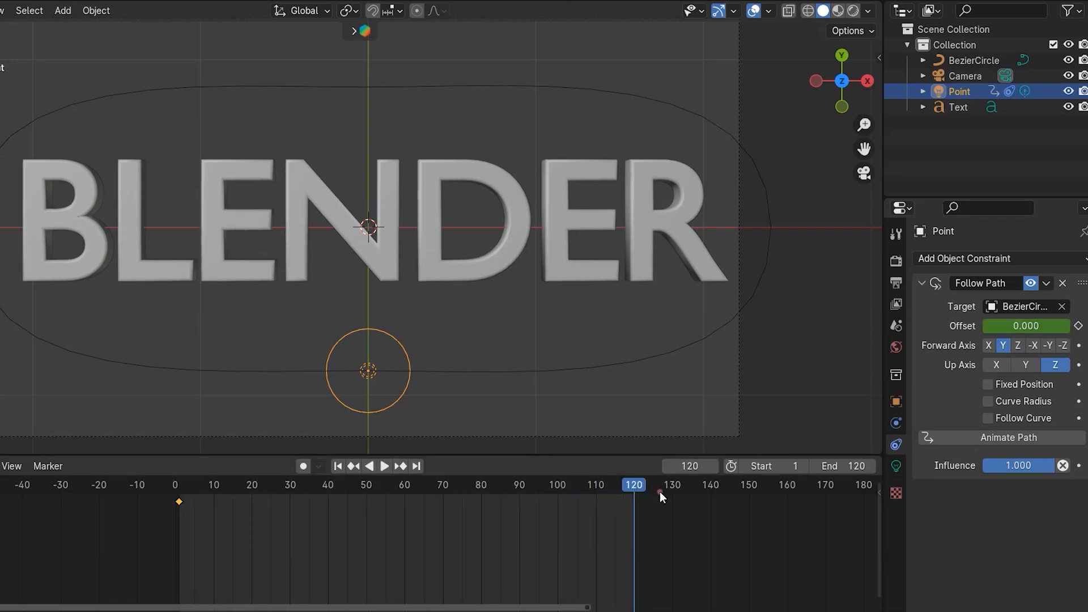
click(1035, 328)
text(100)
key(Return)
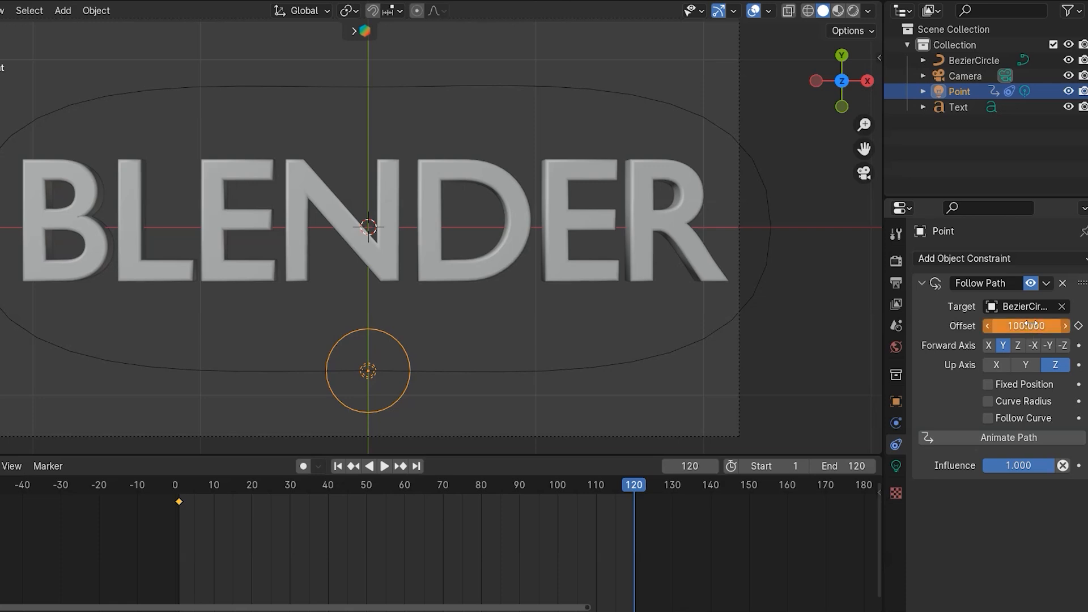
key(i)
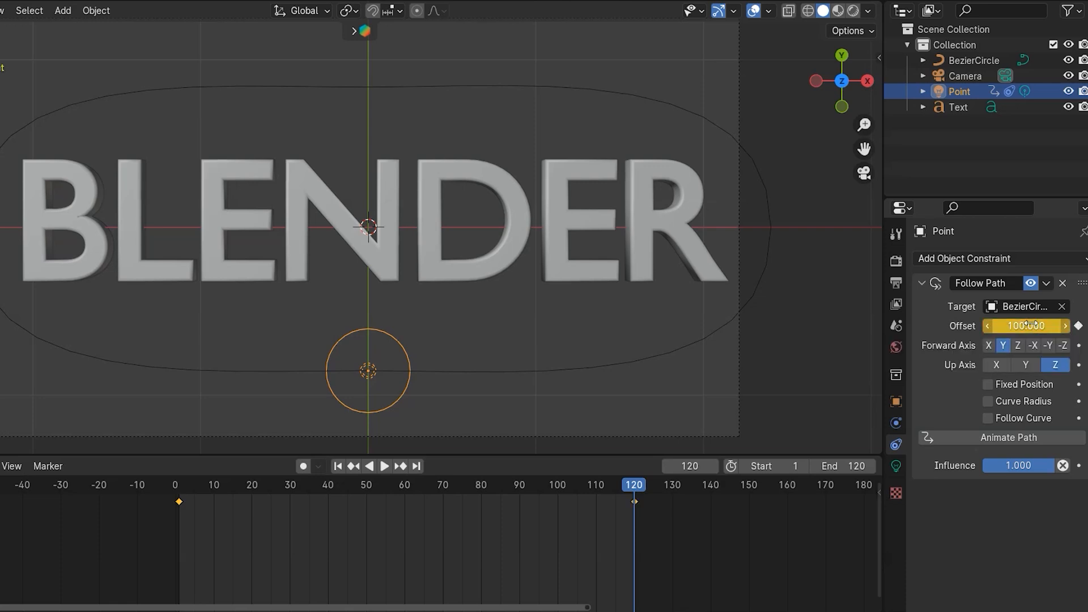
- Switch the viewport to rendered shading and play the animation to preview the moving light
key(space)
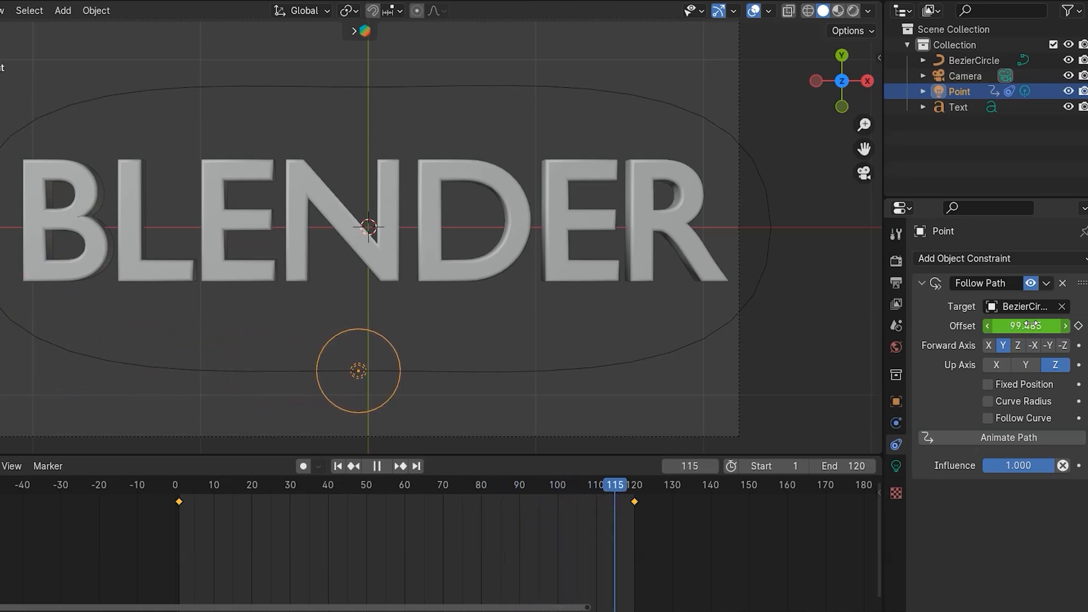
key(space)
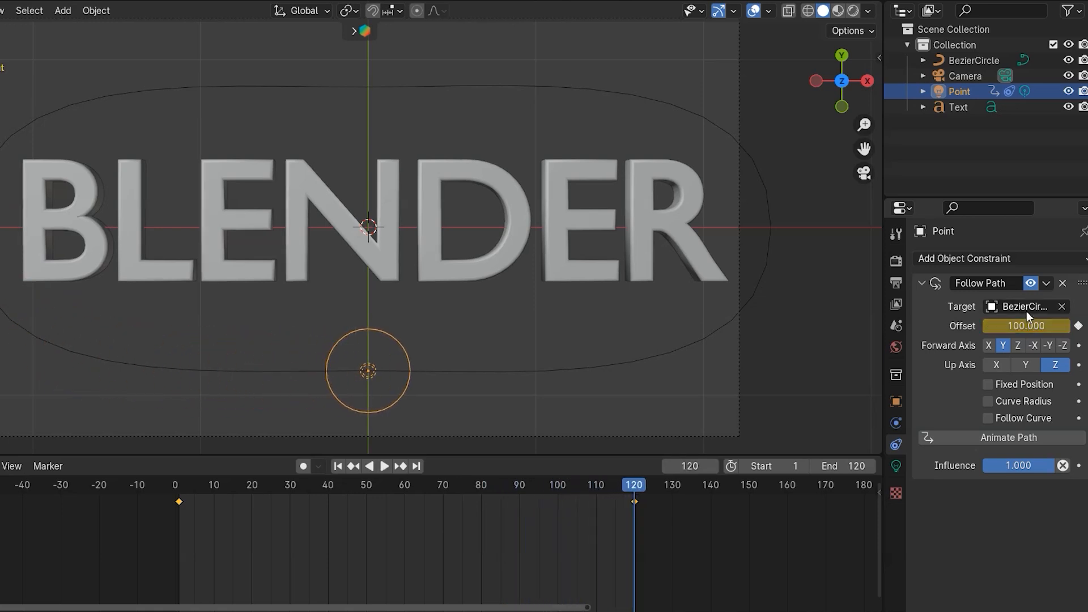
click(853, 11)
key(space)
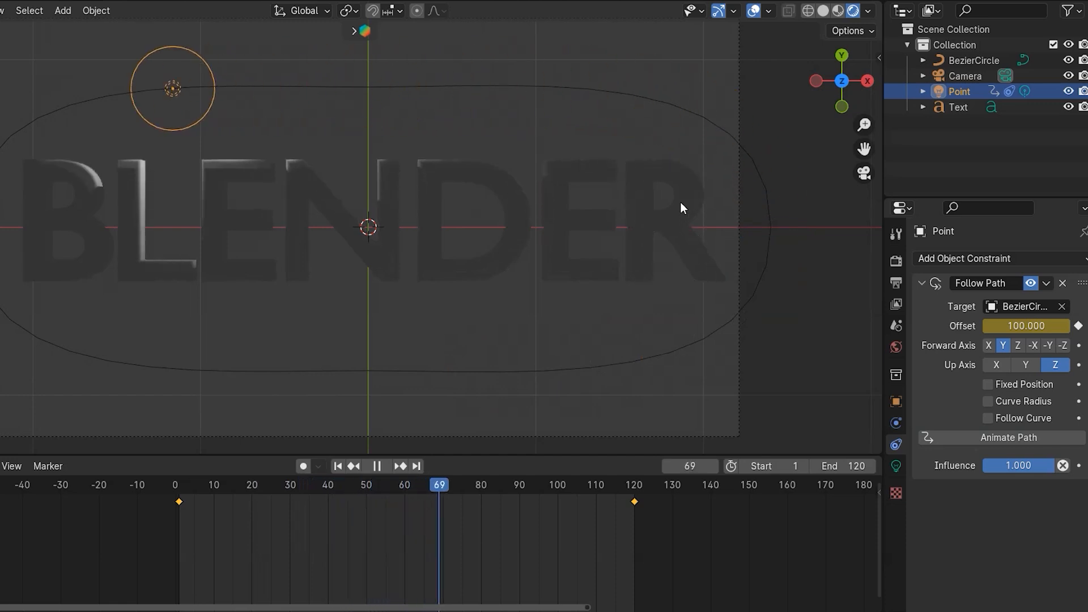
key(space)
key(space)
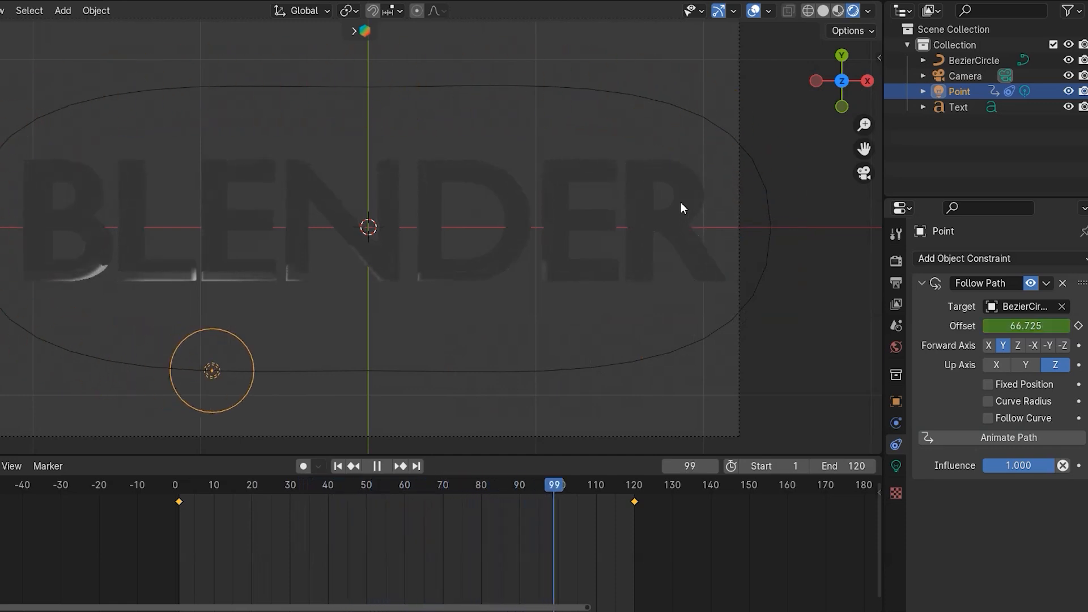
key(space)
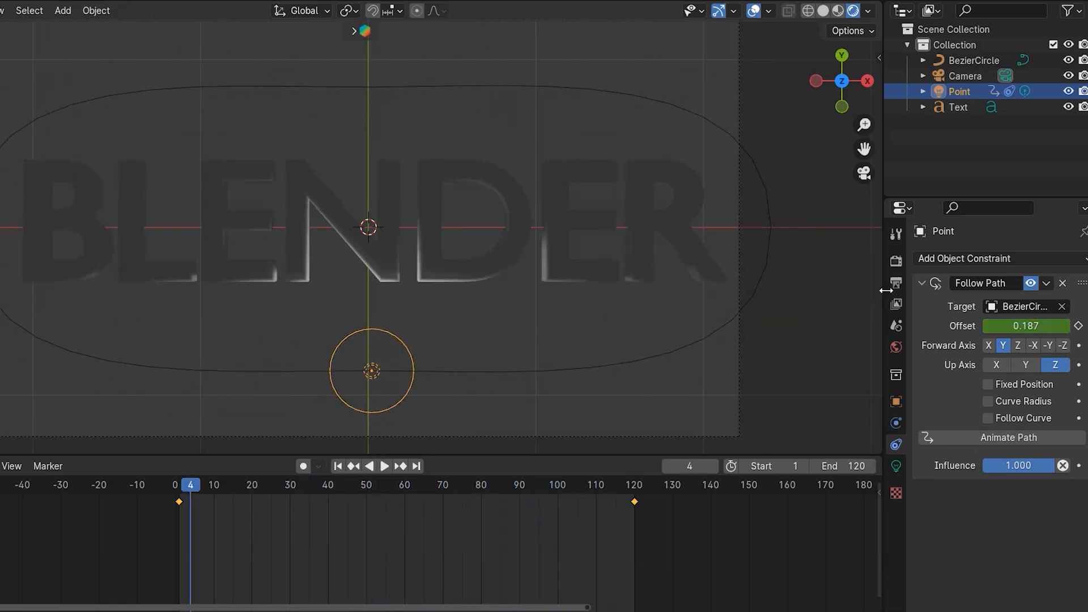
- Set the world background color to black
click(902, 265)
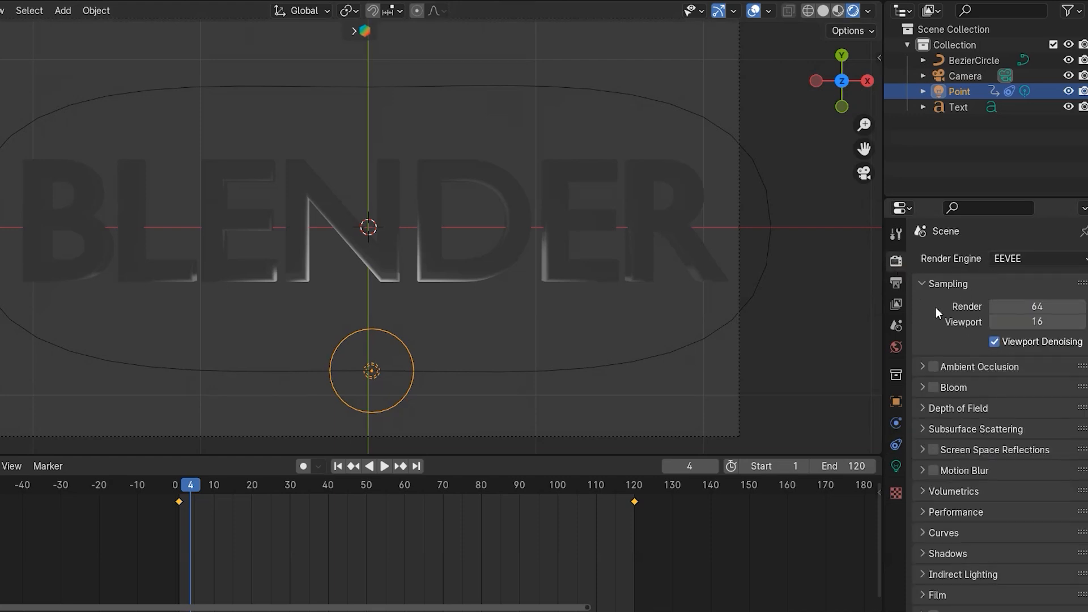
click(902, 347)
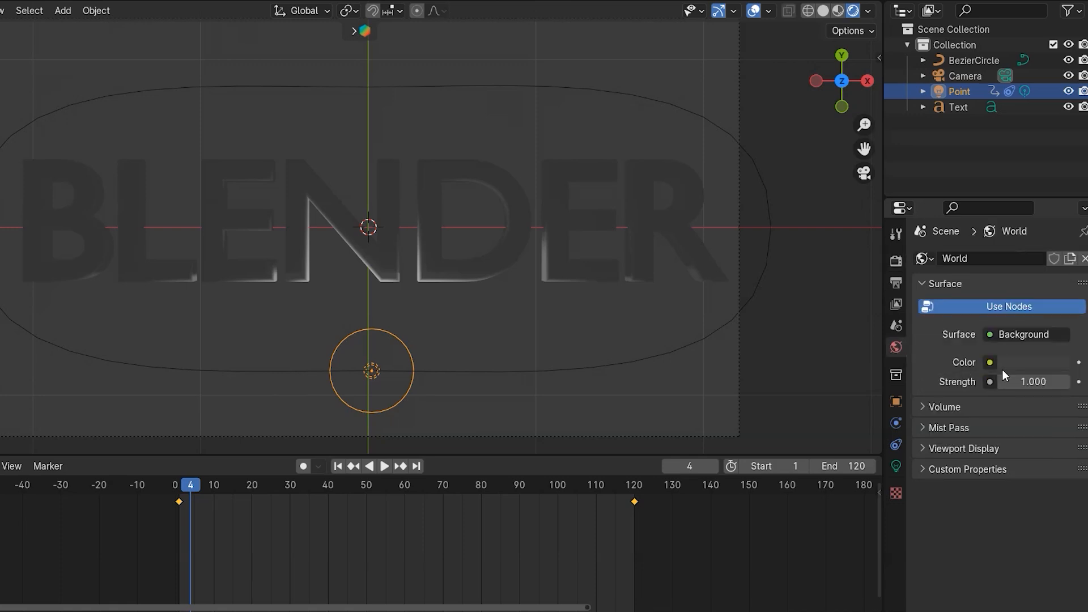
click(1017, 363)
drag(1058, 202, 1056, 260)
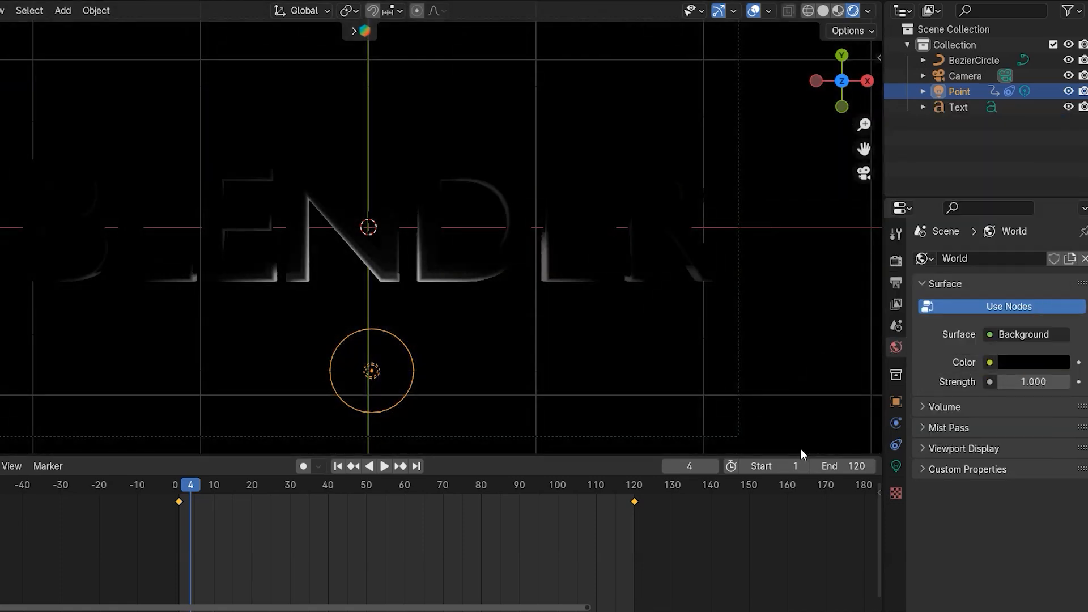
- Add a new material to the text with Metallic set to 1.000 and play the animation
click(459, 281)
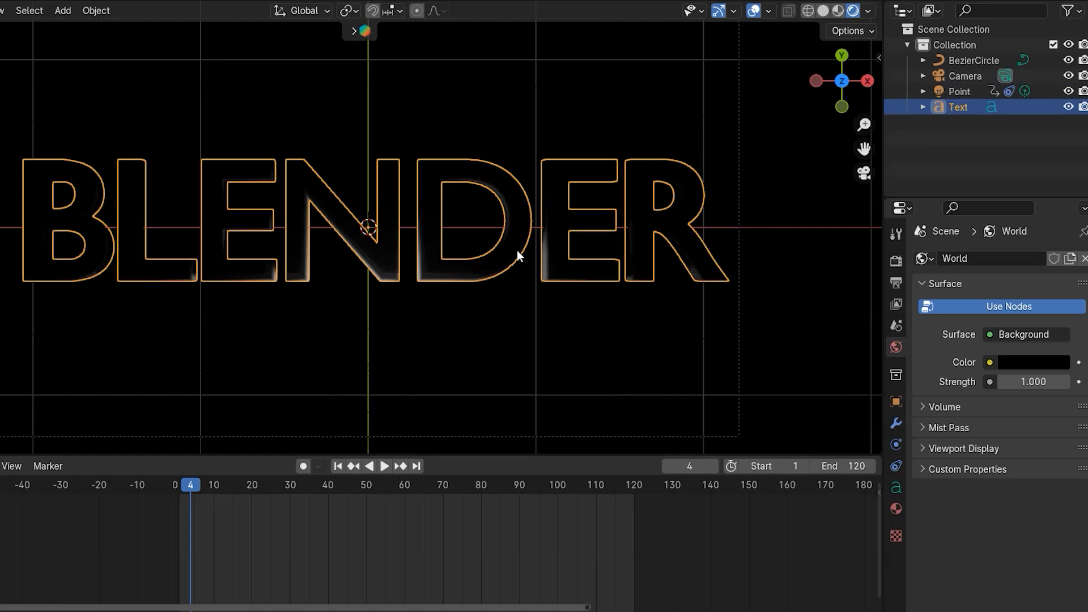
click(894, 509)
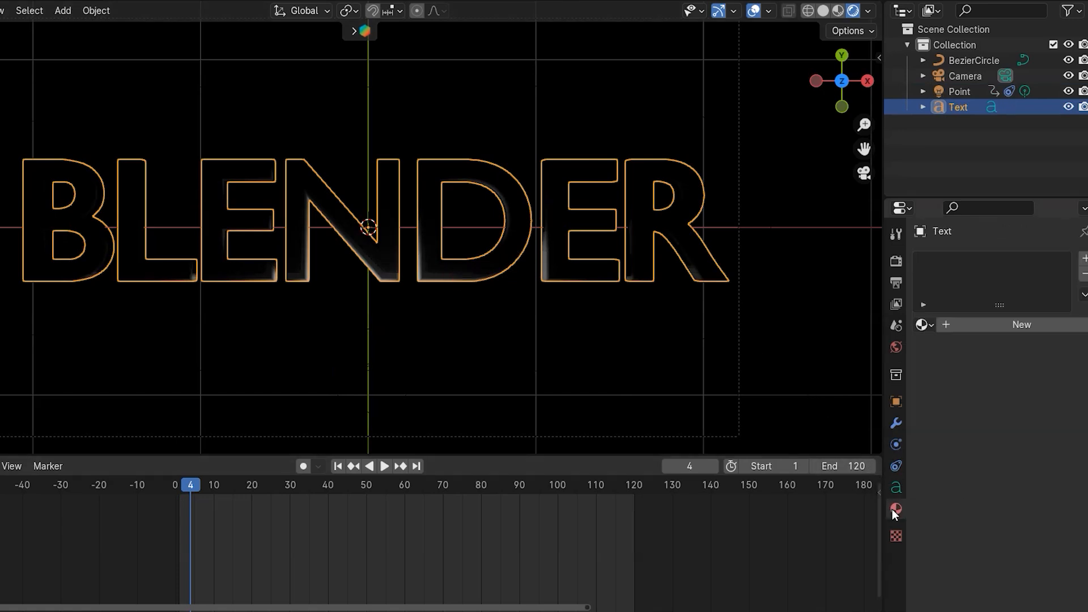
click(1016, 324)
drag(1007, 468, 1056, 468)
drag(1055, 468, 1077, 469)
click(812, 310)
key(space)
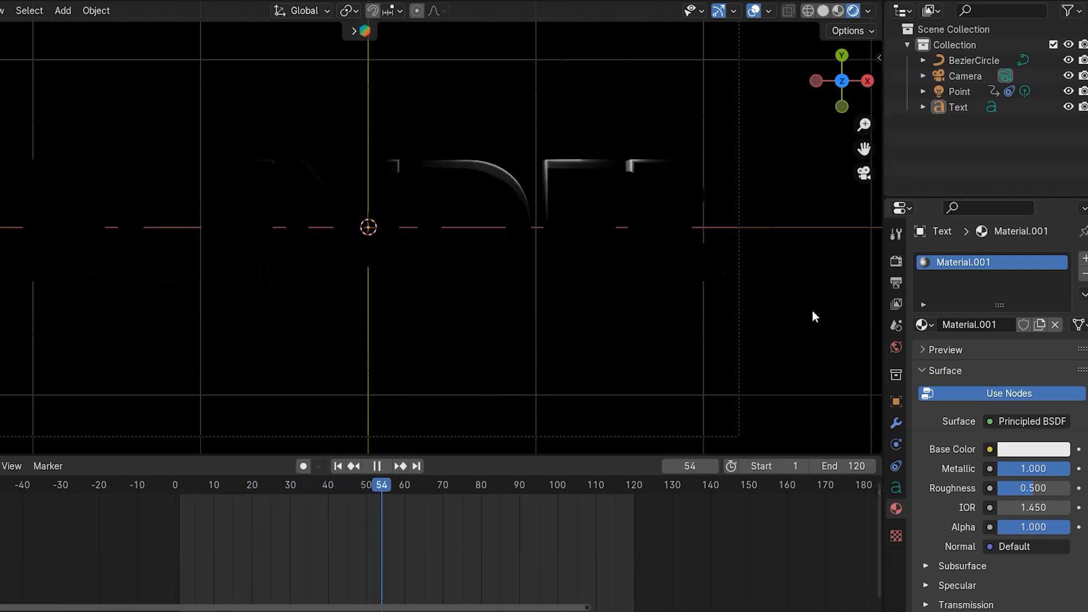
key(space)
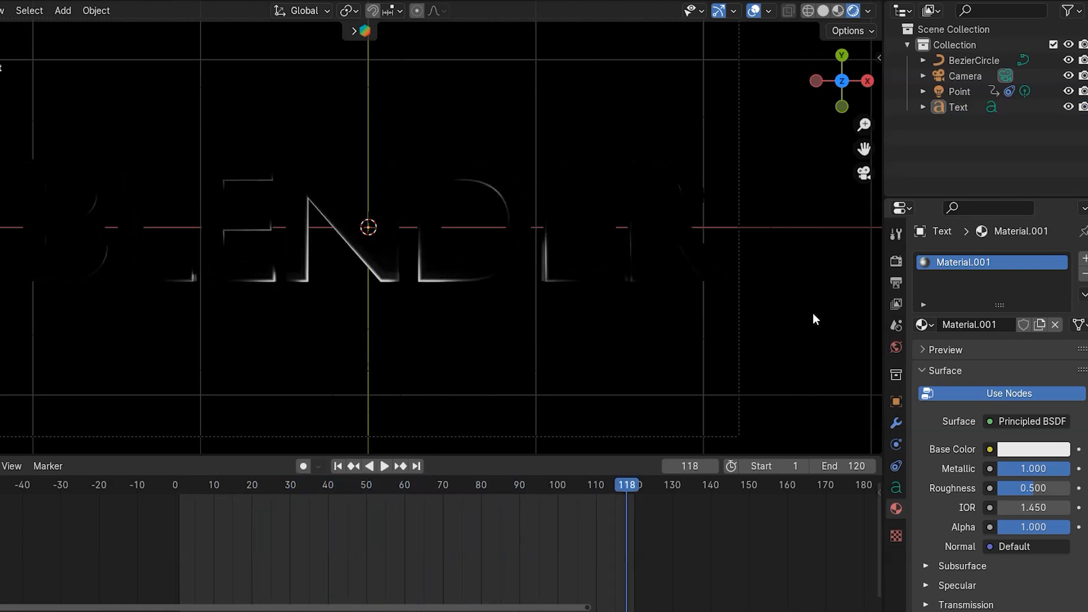
- Enable Ambient Occlusion, Screen Space Reflections and Bloom in the render settings
click(896, 261)
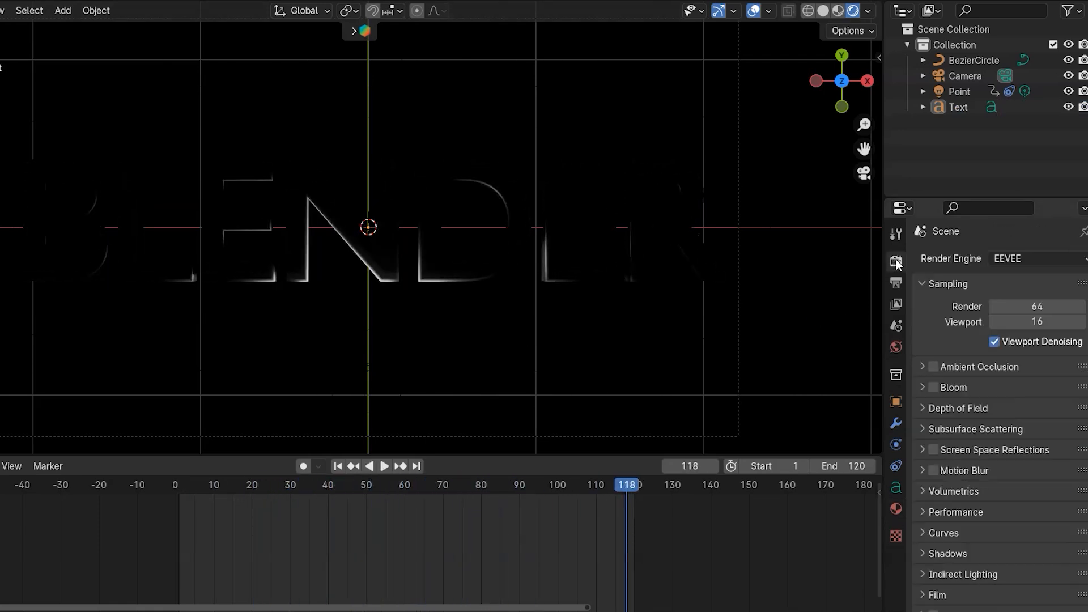
click(933, 367)
click(934, 449)
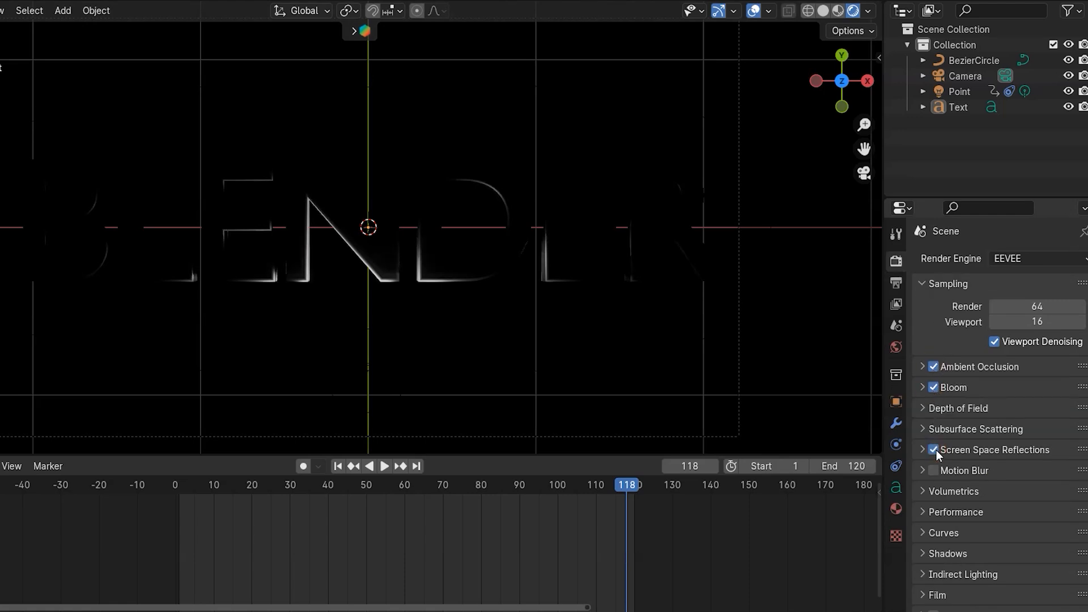
click(923, 387)
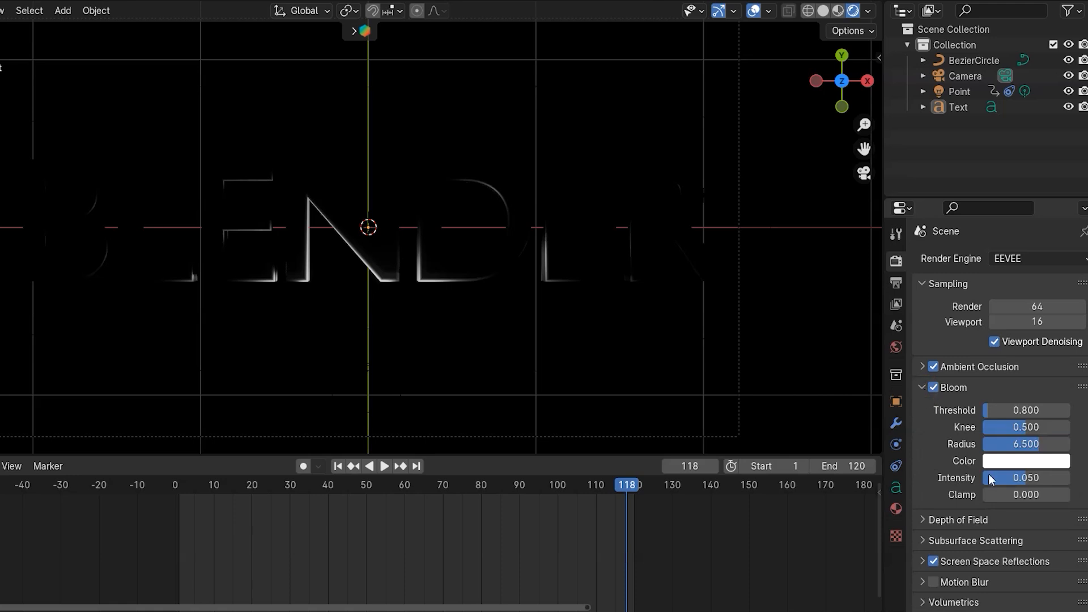
- Set the Bloom intensity to 0.8 and step back a few frames to check the glow
double_click(1023, 478)
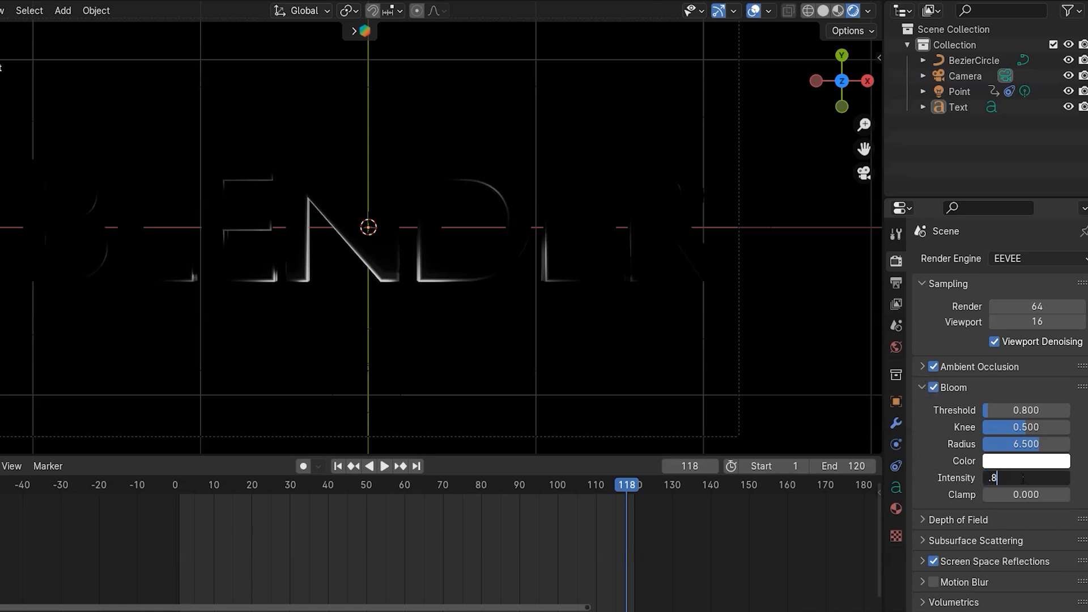
text(.8)
key(Return)
key(Left)
key(Left)
key(Left)
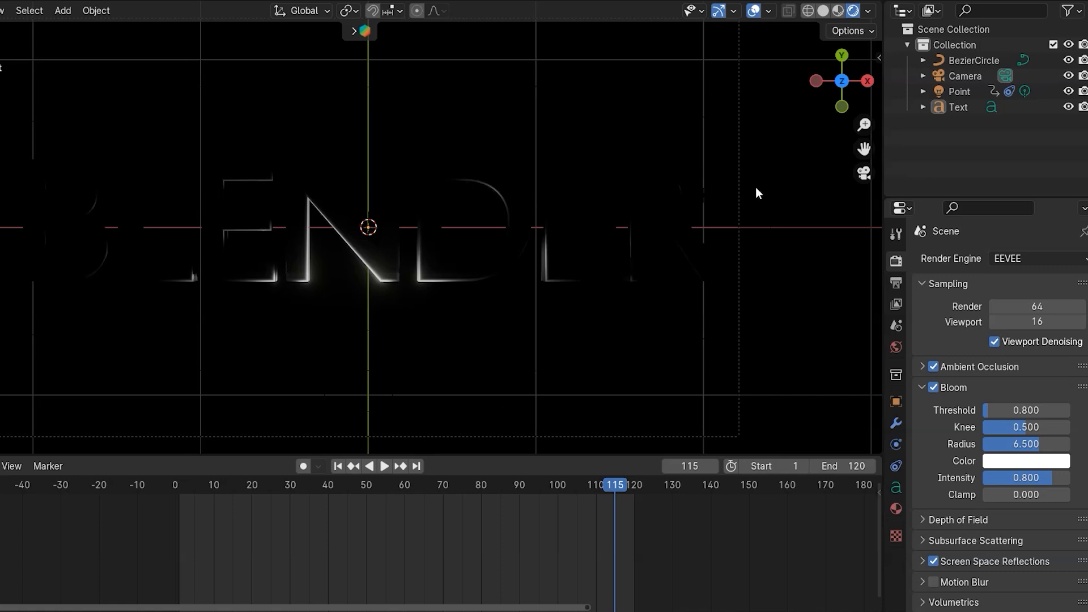
- Select the point light and set its Power to 50 W
click(824, 12)
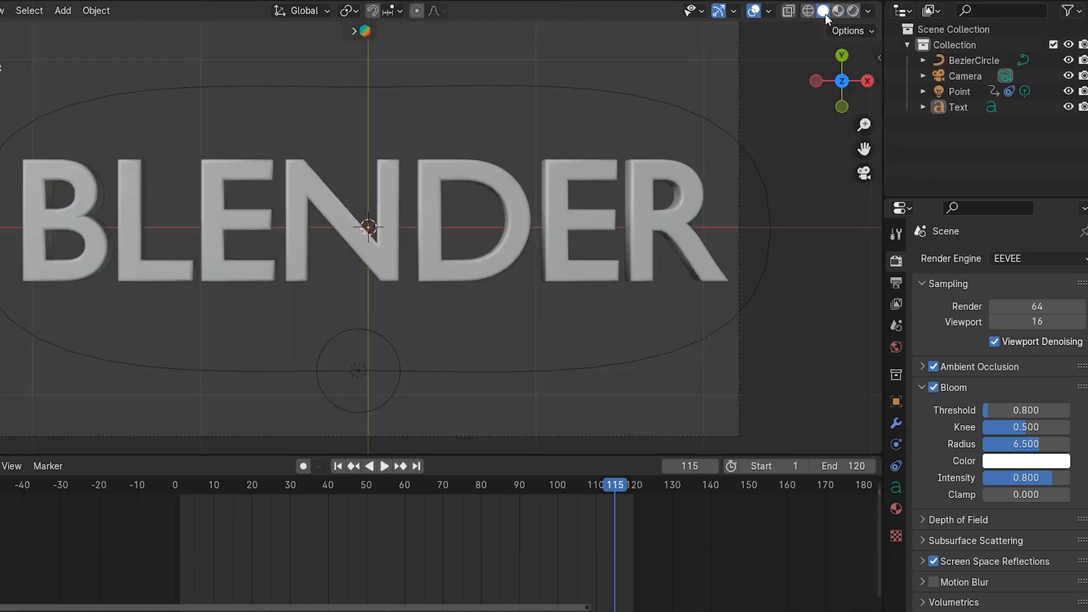
click(390, 342)
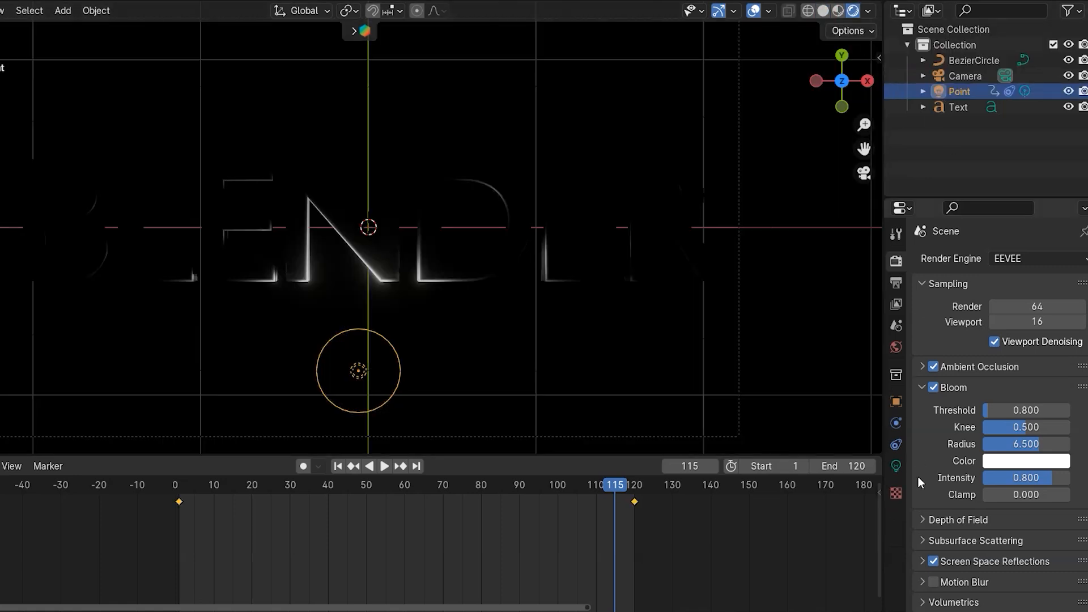
click(897, 470)
double_click(1026, 364)
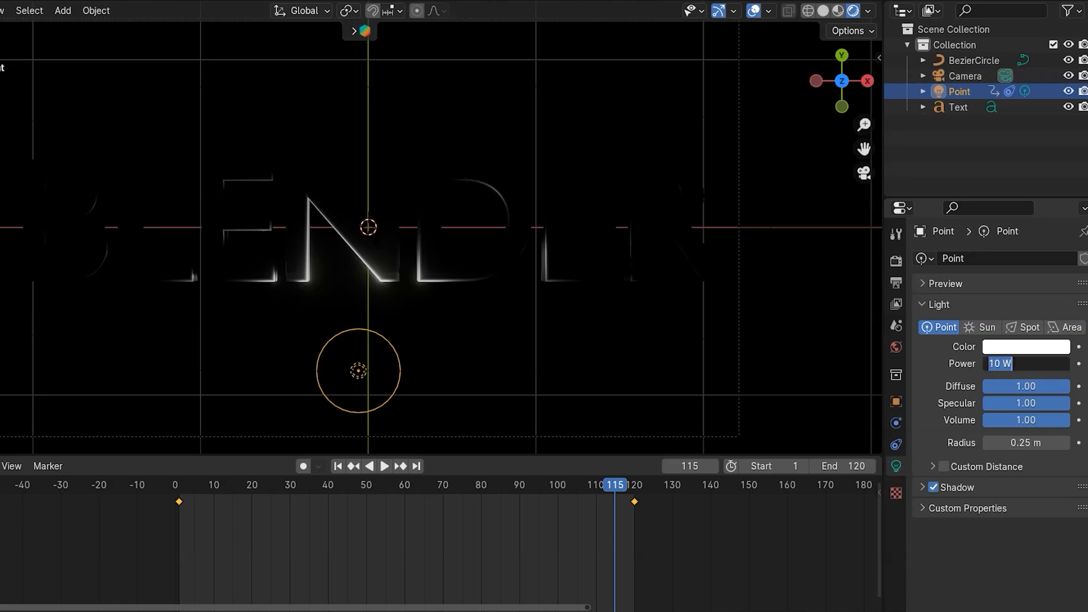
text(50)
key(Return)
- Play and stop the animation, then scale the selected point light slightly in solid shading
key(space)
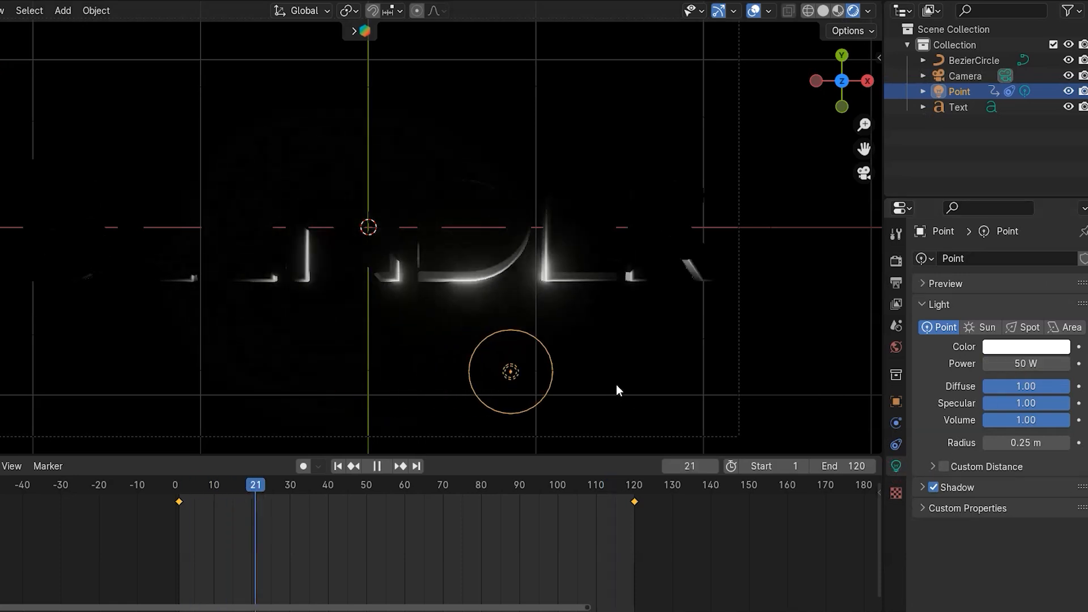
key(space)
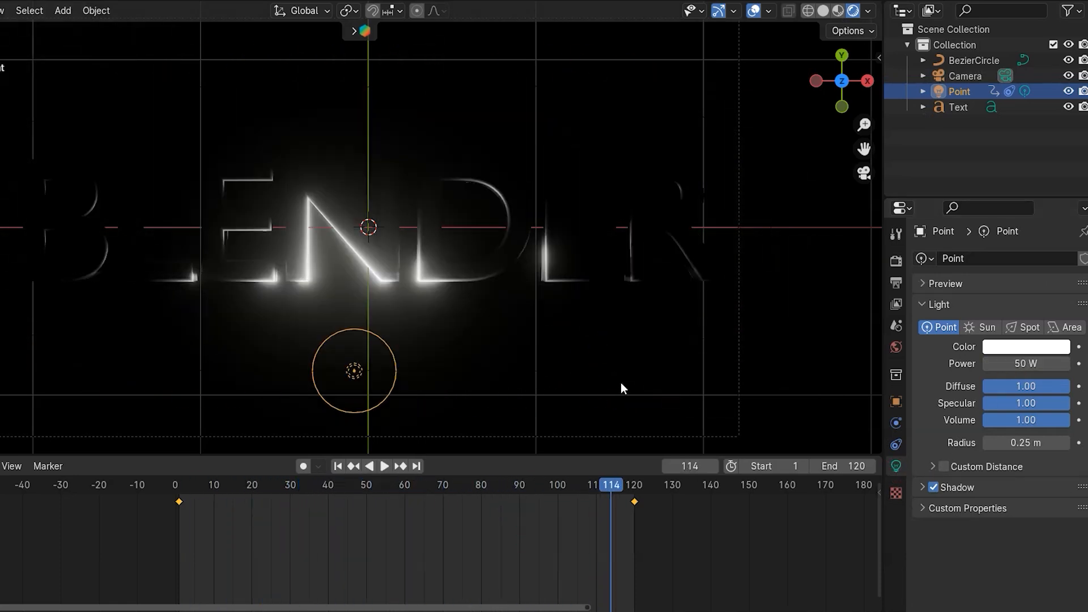
click(823, 10)
click(494, 322)
key(s)
click(526, 353)
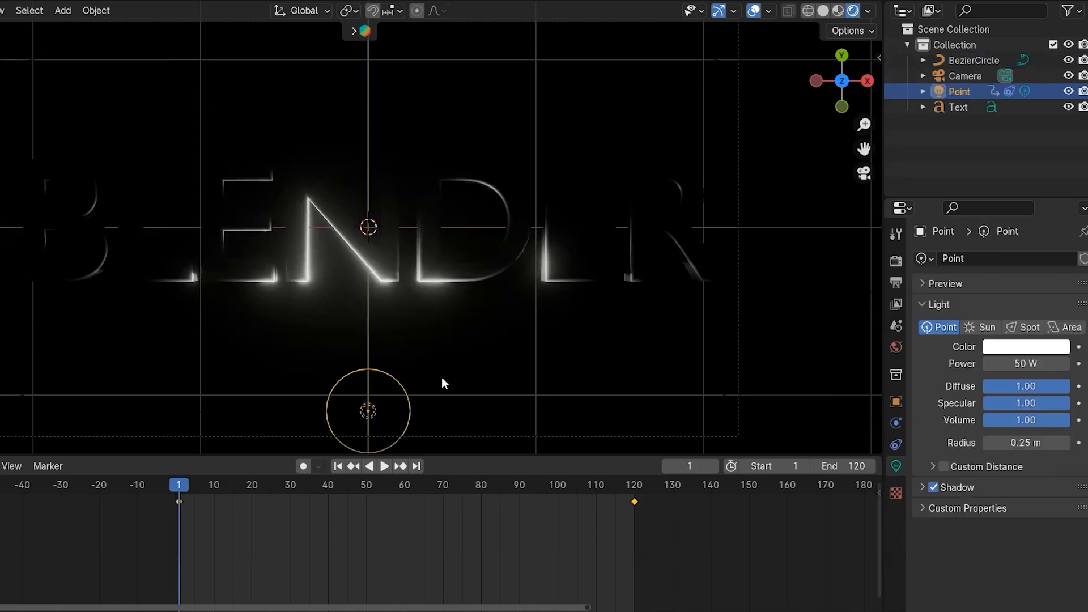
- Set the point light's color to cyan and its Power to 100 W
click(1001, 348)
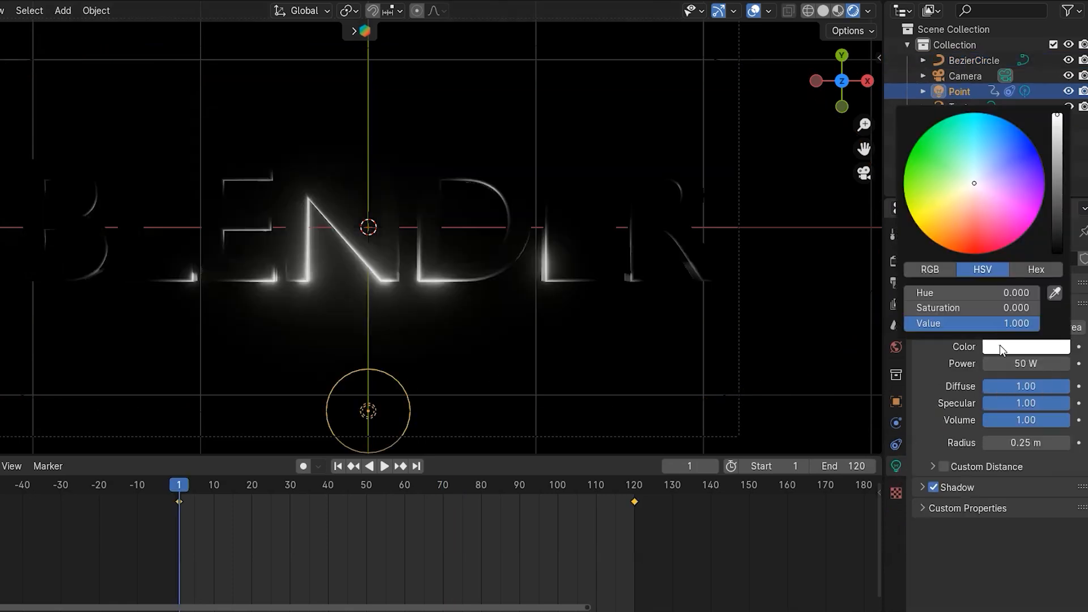
drag(975, 186, 982, 113)
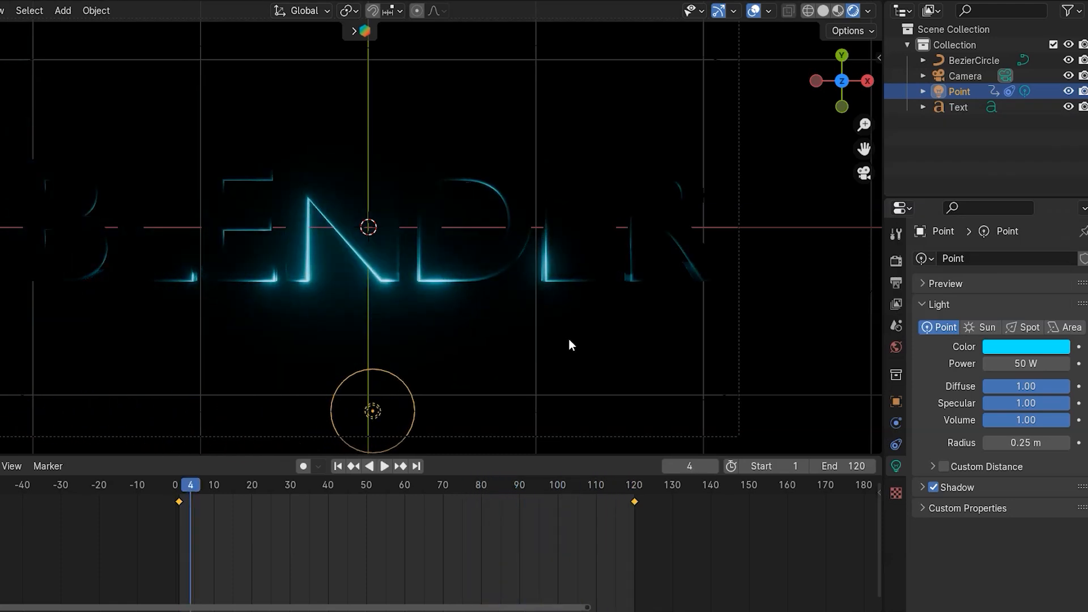
click(1016, 362)
text(100)
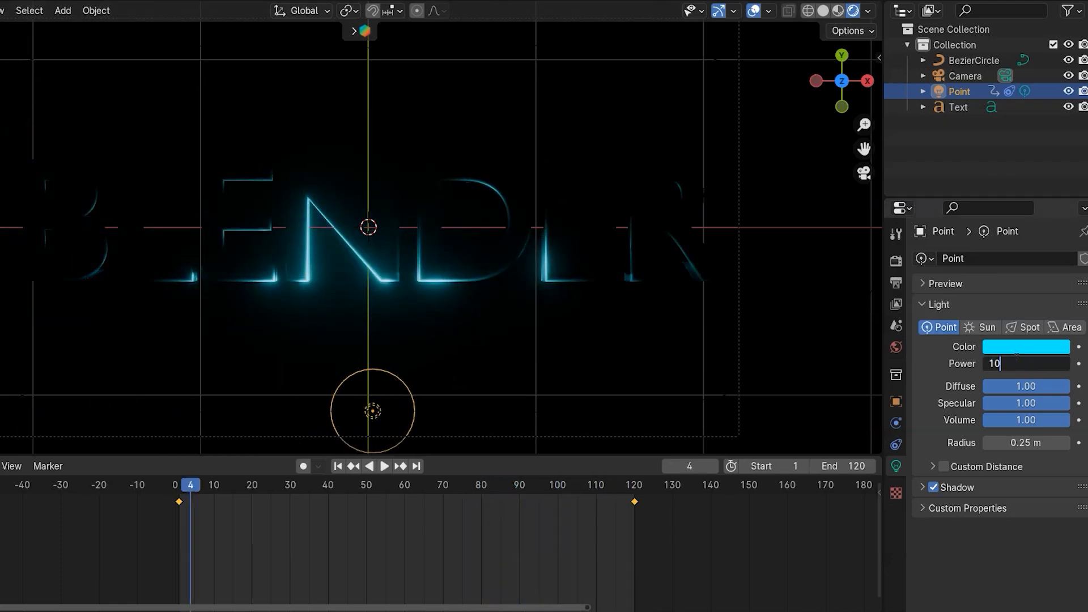
key(Return)
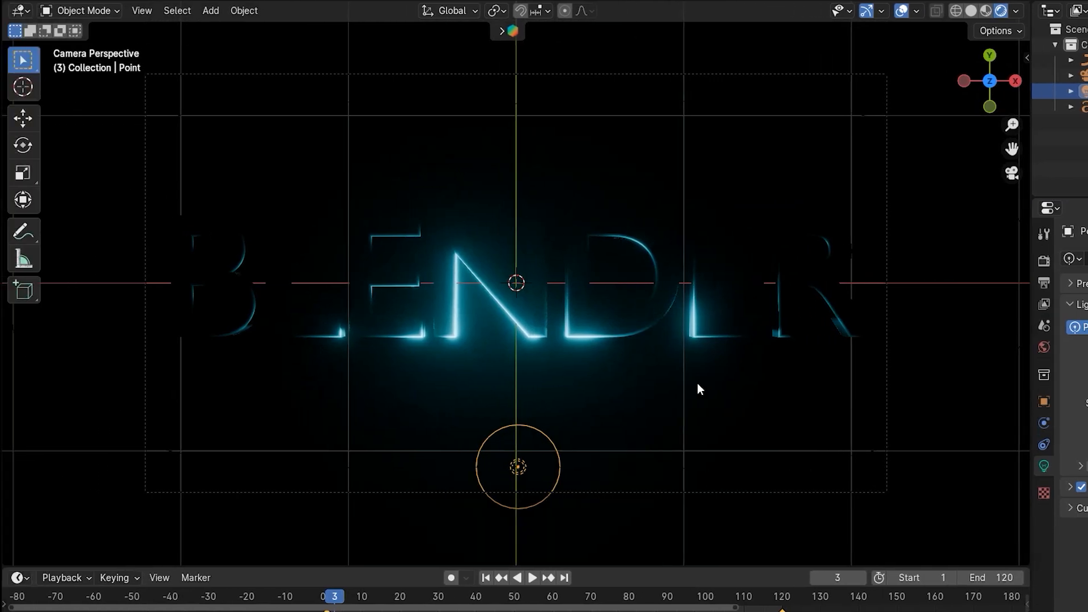
- Split the viewport vertically into two areas
right_click(652, 566)
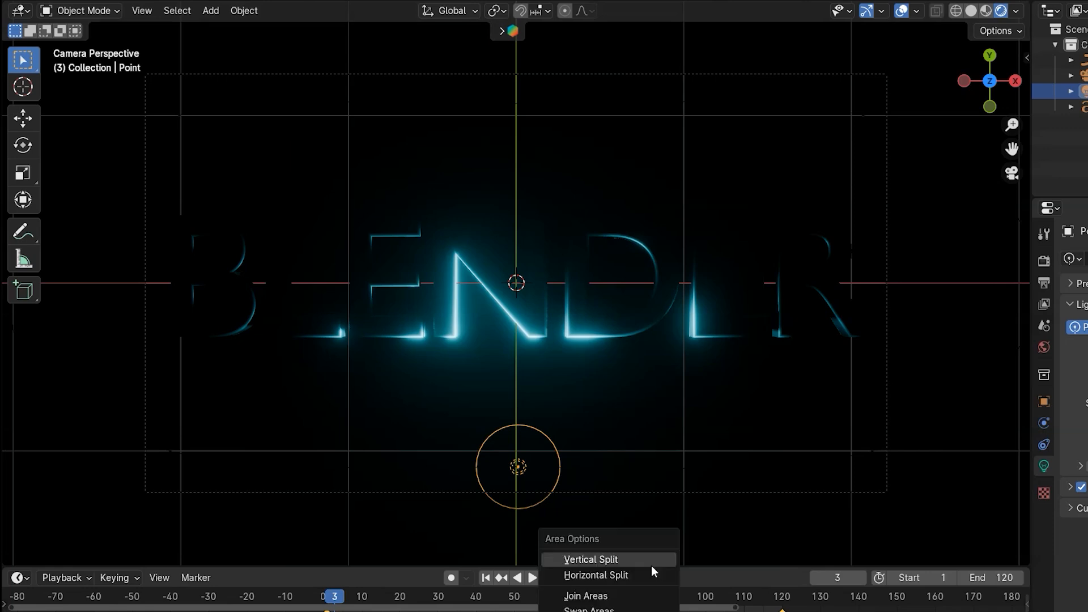
click(620, 564)
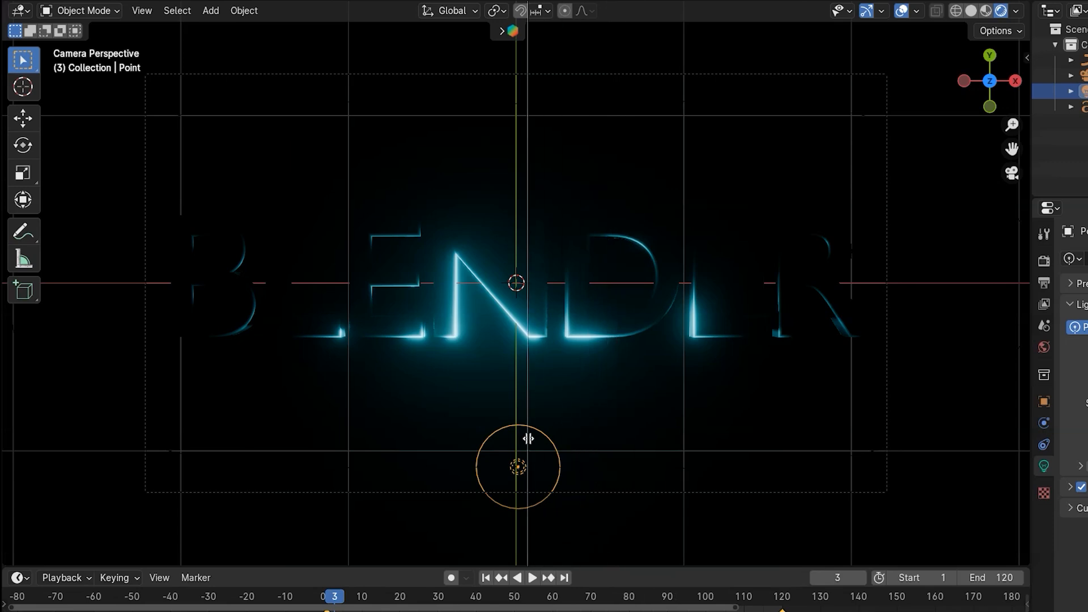
click(528, 439)
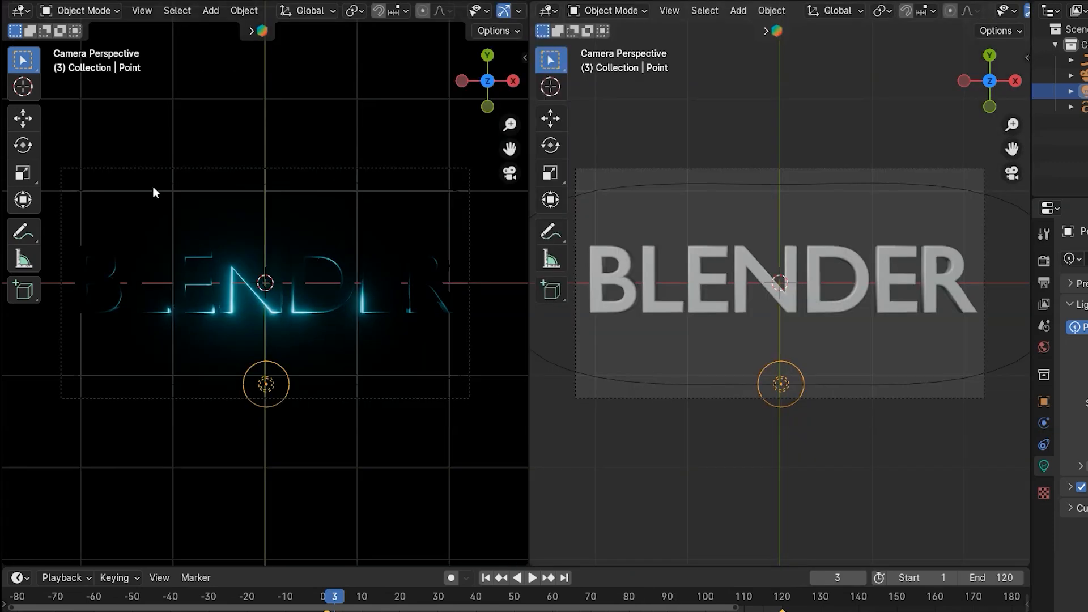
- Change the left area into the Shader Editor
click(31, 11)
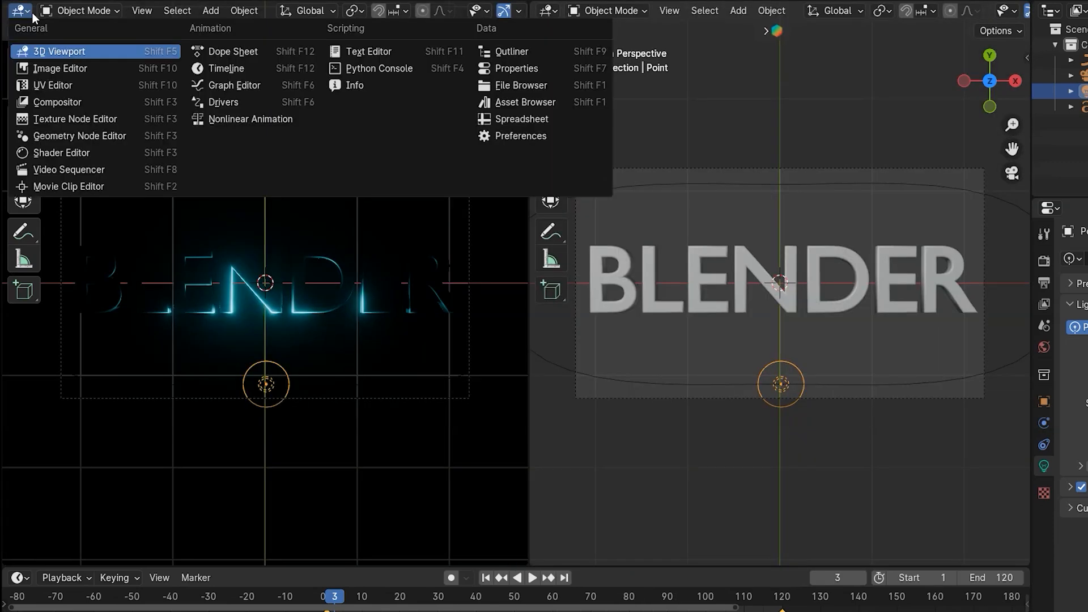
click(49, 152)
drag(353, 221, 505, 221)
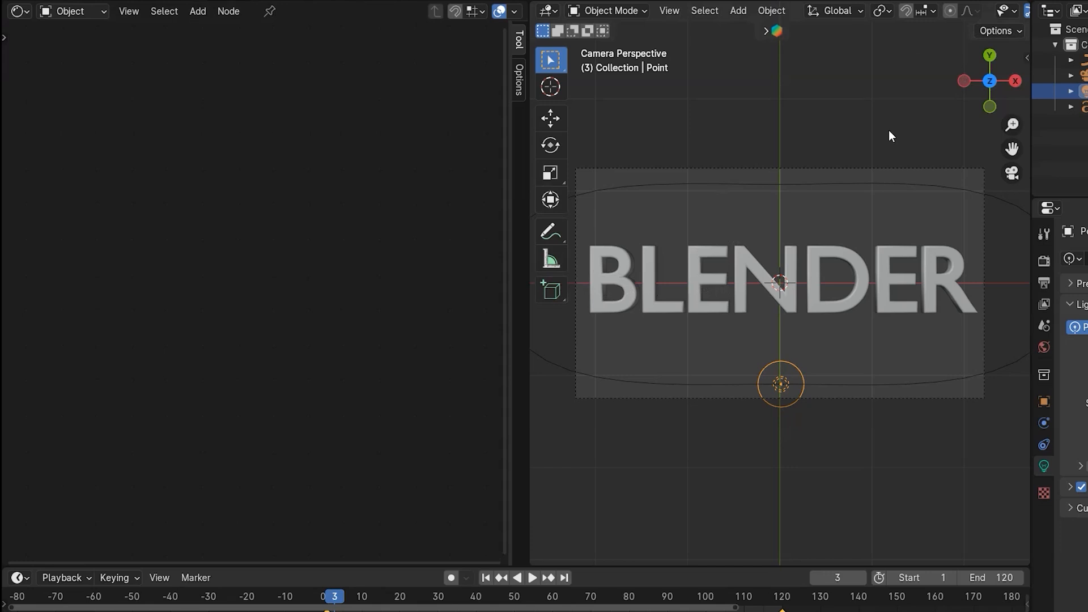
- Set the right viewport to Rendered shading and select the text to show its material nodes
key(z)
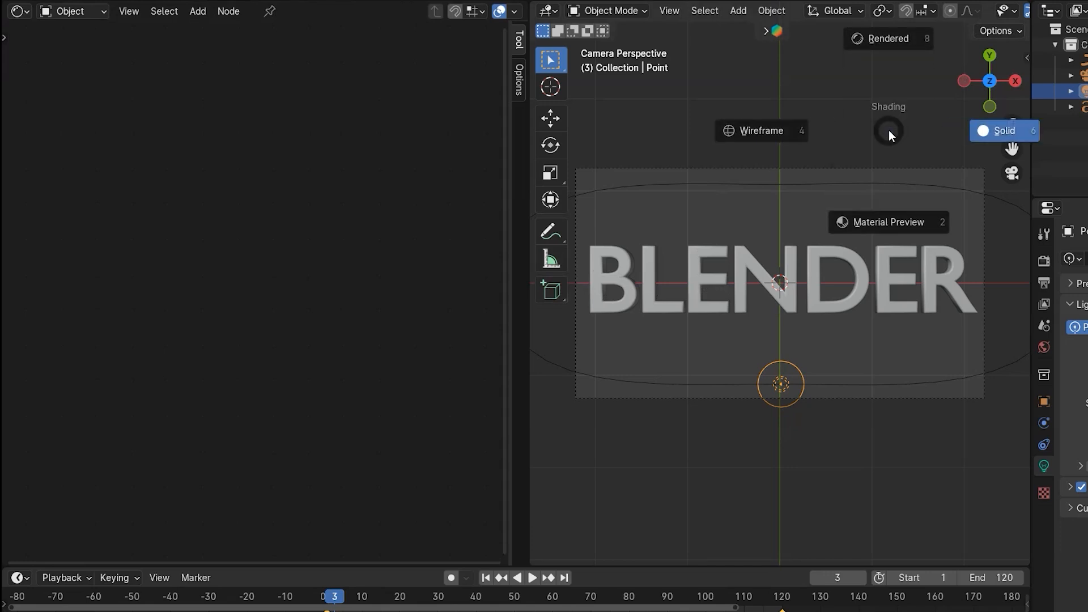
click(893, 39)
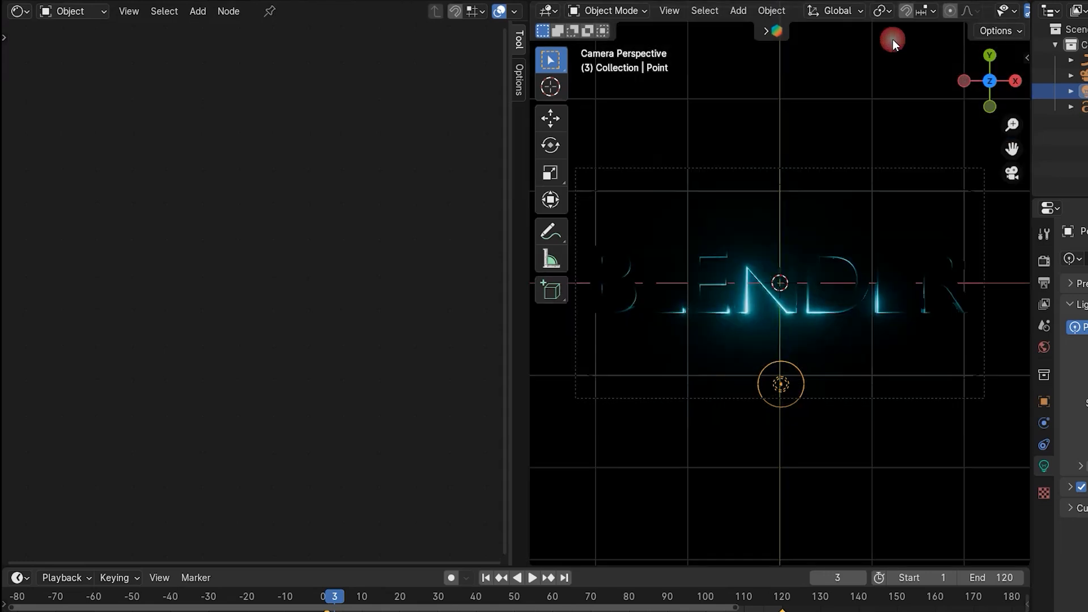
click(618, 281)
scroll(250, 323, up, 5)
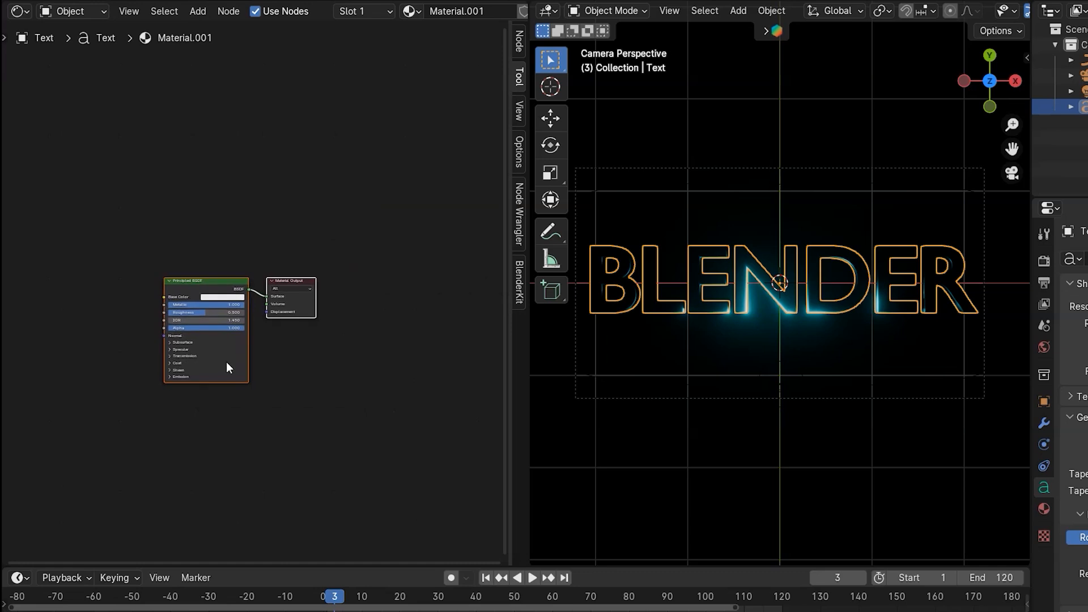
scroll(243, 294, up, 2)
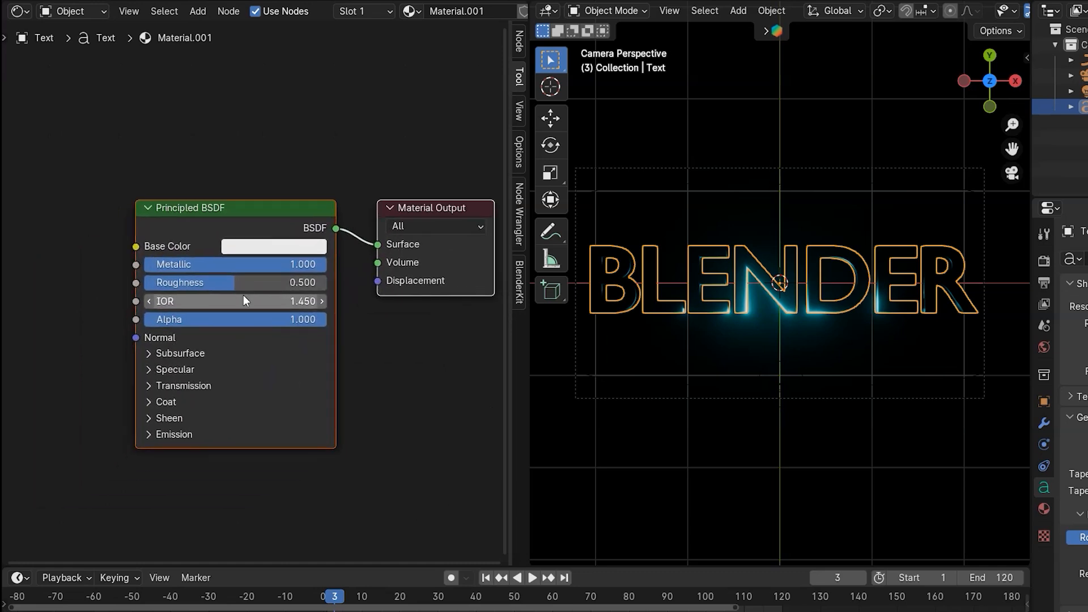
- Add a Color Ramp node to the text's material
key(shift+a)
click(243, 295)
text(COLOR R)
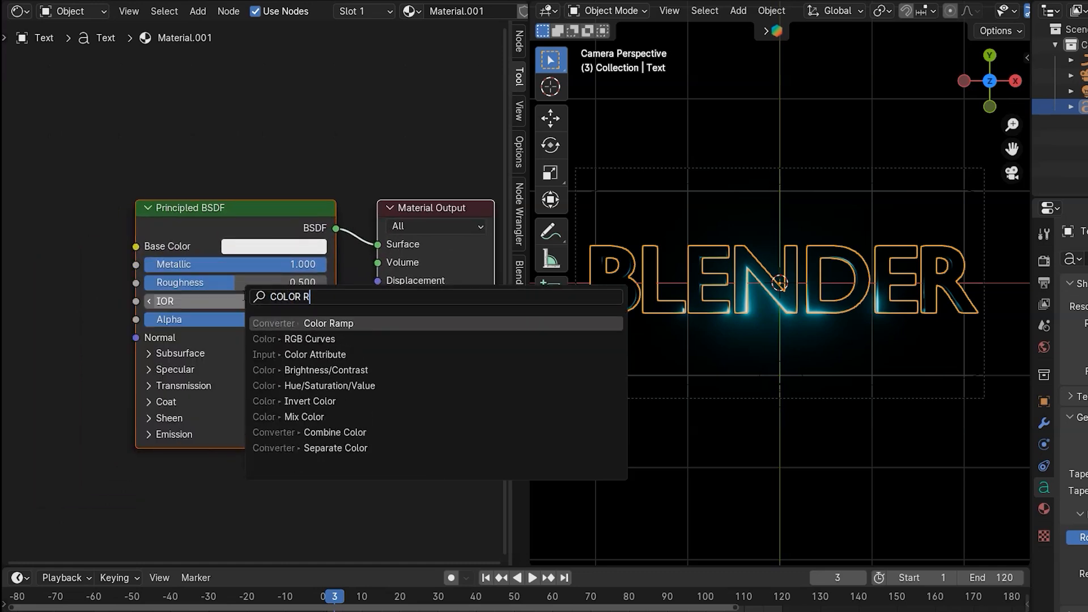
key(Return)
click(54, 250)
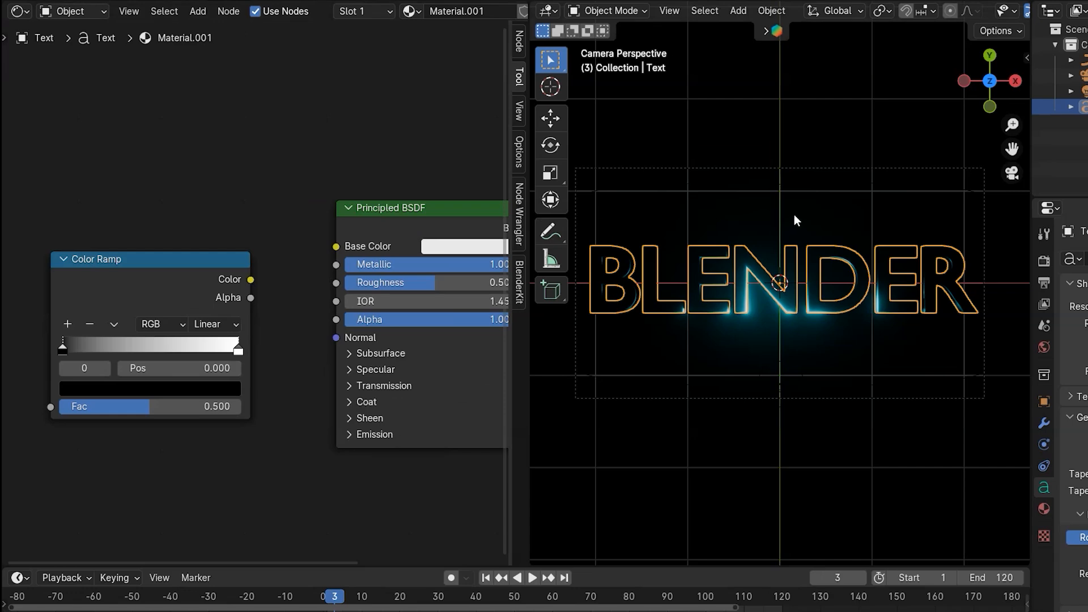
- Switch the right viewport to Material Preview shading with a close angled view of the text
key(z)
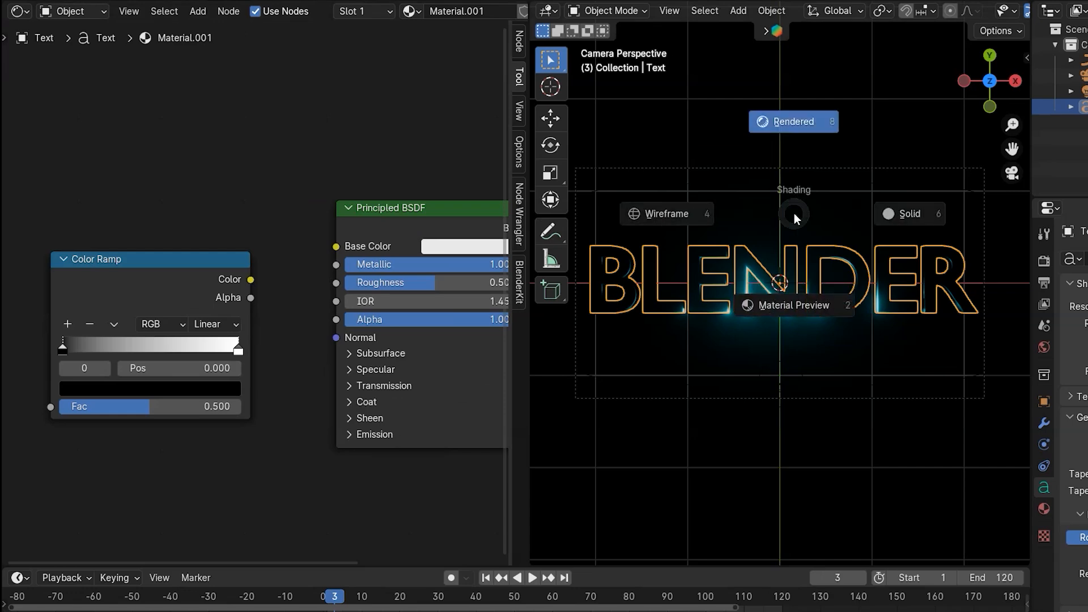
click(791, 298)
middle_drag(669, 380, 642, 328)
scroll(681, 325, up, 8)
mouse_move(742, 317)
middle_down()
mouse_move(811, 313)
mouse_move(737, 335)
middle_up()
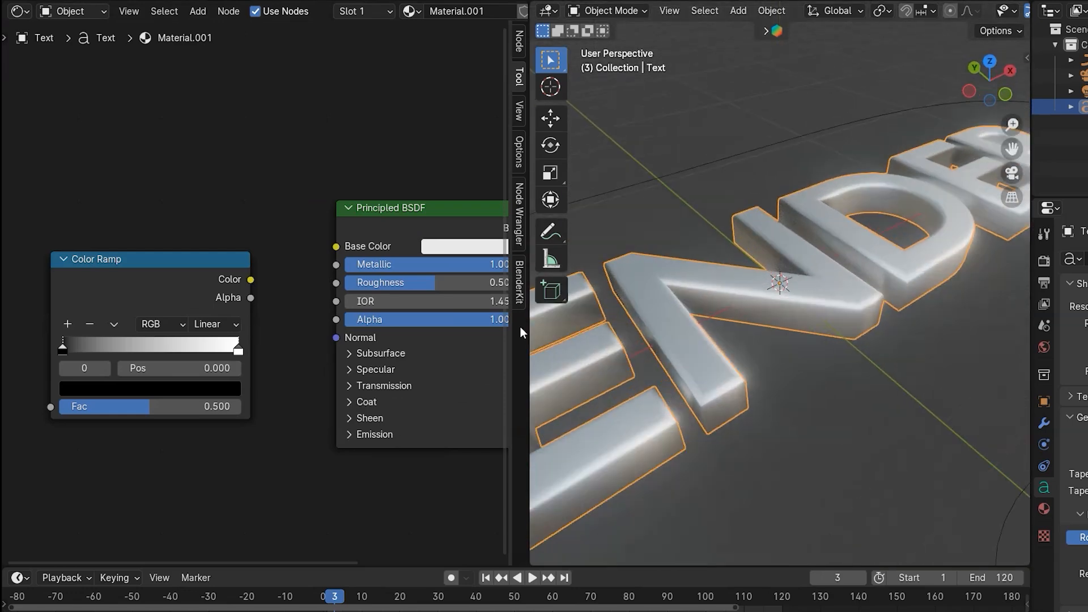
drag(530, 322, 514, 321)
- Connect the Color Ramp's Color to the Principled BSDF Roughness and add a Noise Texture node
drag(247, 280, 331, 287)
key(shift+a)
click(284, 165)
text(NOISE)
key(Return)
click(156, 305)
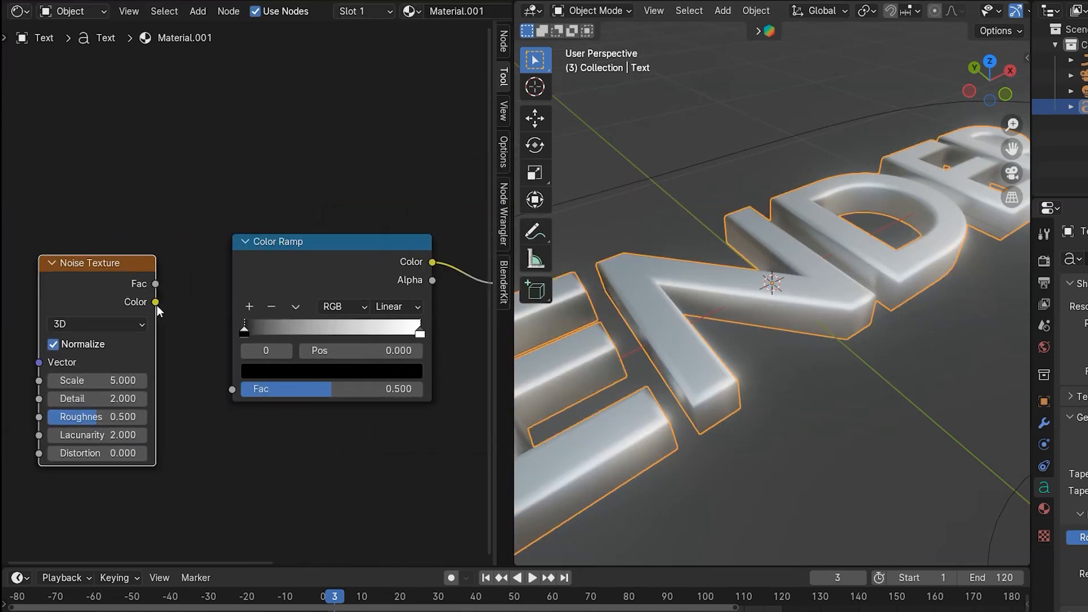
- Feed the Noise Texture's Color into the Color Ramp's Fac and add a Mapping node
drag(156, 302, 209, 339)
drag(223, 390, 235, 390)
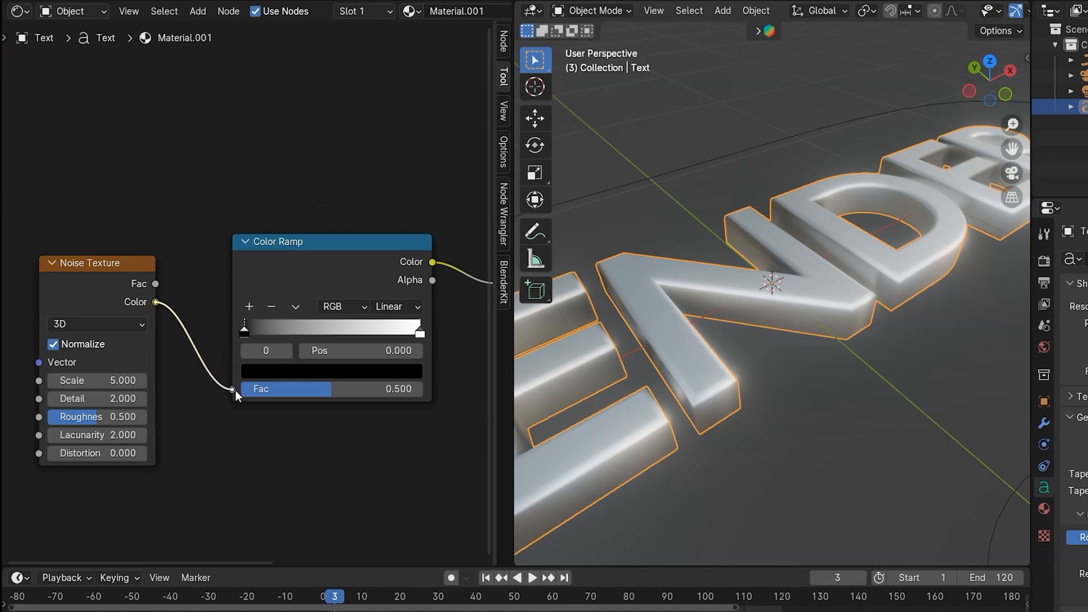
key(shift+a)
text(MAPPIN)
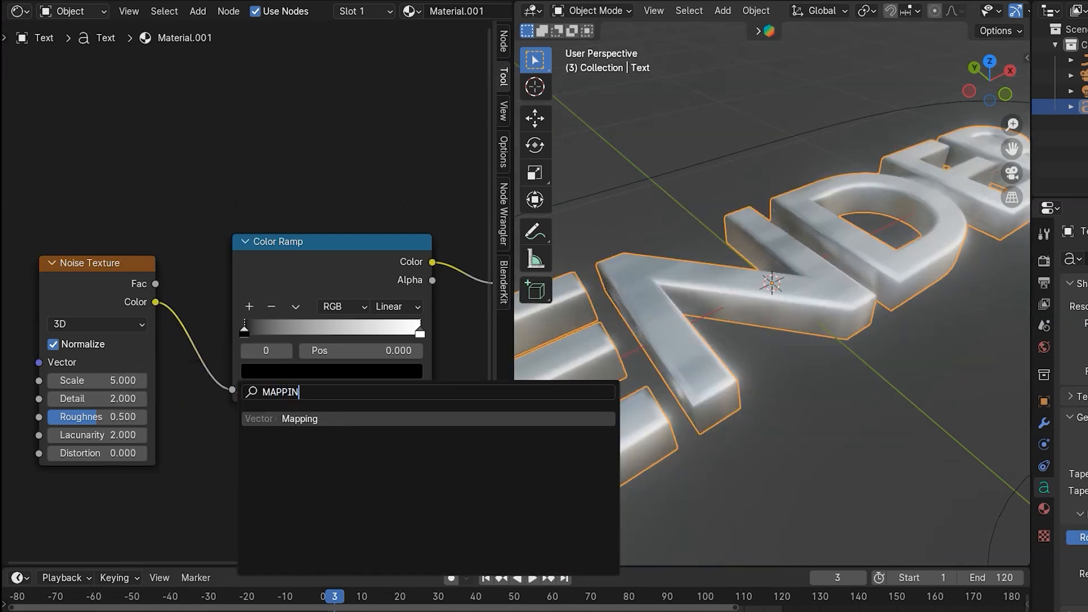
key(Return)
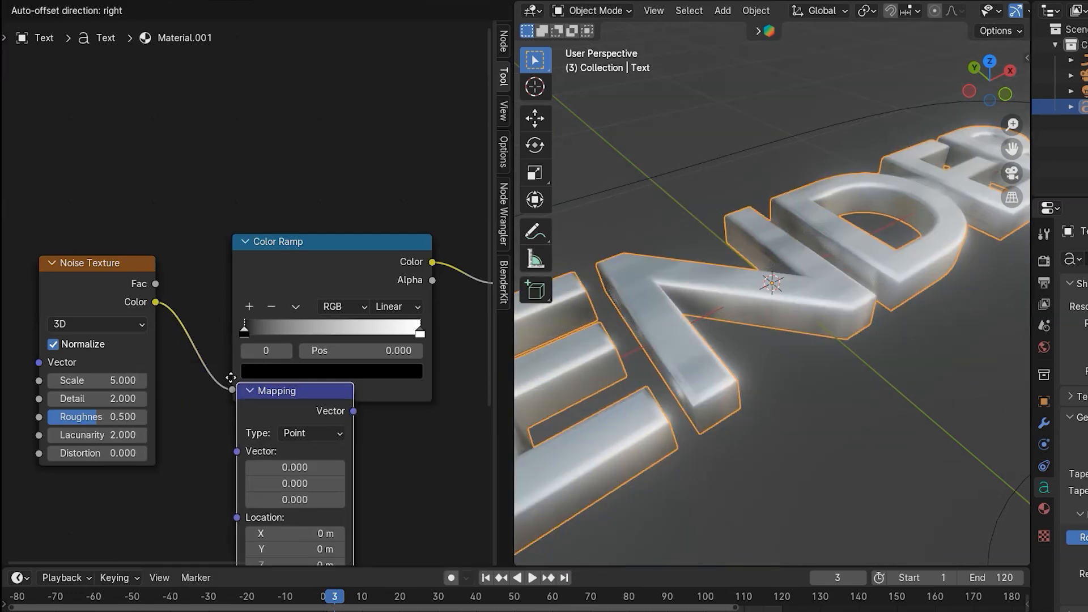
click(131, 266)
- Link the Mapping node into the Noise Texture's Vector and add a Texture Coordinate node feeding the Mapping node
drag(251, 299, 319, 366)
text(TEXTURE CO)
key(Return)
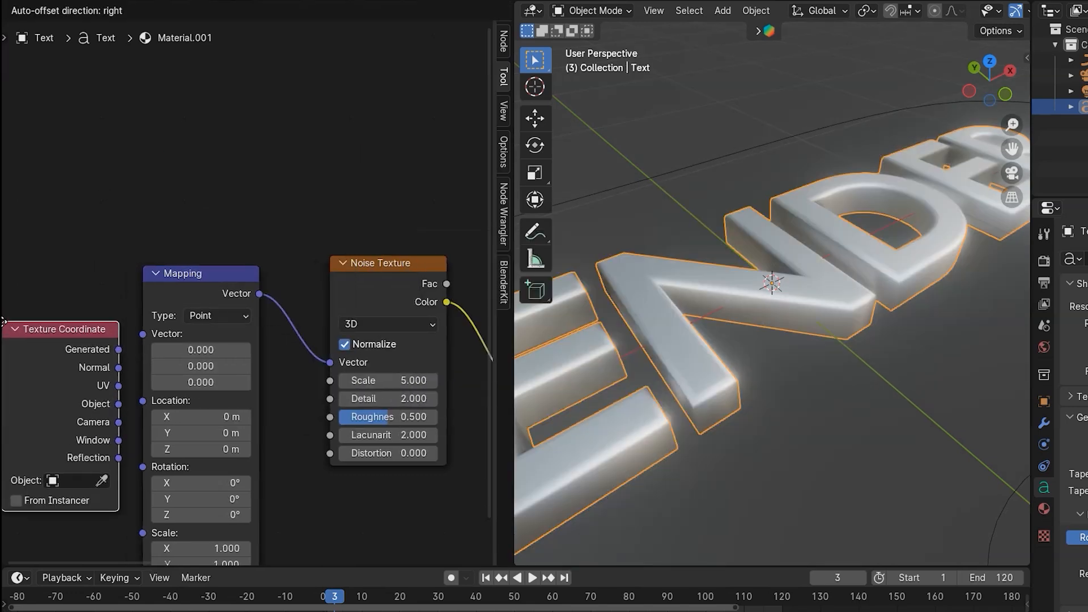
click(45, 282)
drag(163, 364, 234, 338)
- Move the Color Ramp's black stop to about position 0.349
middle_drag(424, 393, 65, 303)
scroll(382, 223, up, 2)
middle_drag(315, 241, 232, 266)
scroll(270, 263, up, 3)
mouse_move(111, 276)
mouse_down()
mouse_move(387, 287)
mouse_move(97, 285)
mouse_move(221, 285)
mouse_up()
scroll(123, 222, down, 3)
- Add a Bump node and connect its Normal output to the Principled BSDF Normal input
key(shift+a)
click(247, 401)
text(BUMP)
key(Return)
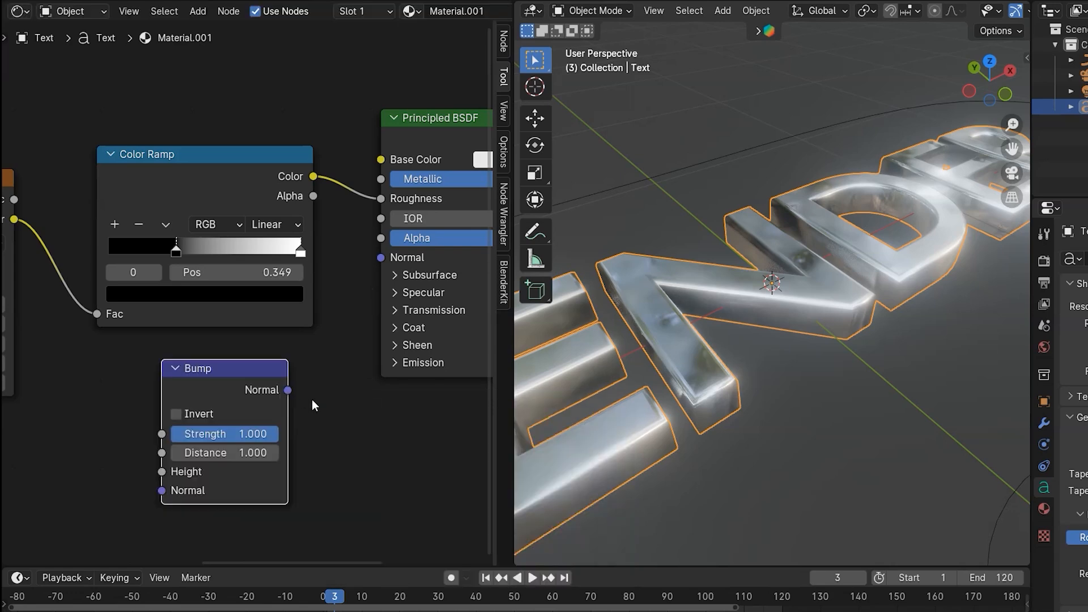
drag(293, 395, 380, 259)
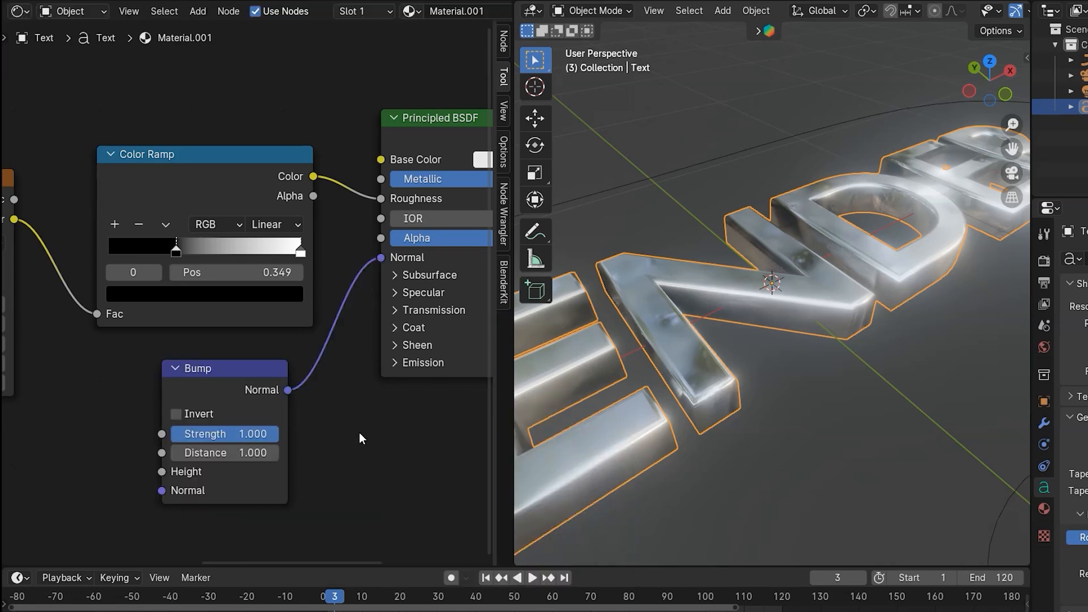
- Duplicate the Color Ramp node and move the copy's black stop back to position 0.000
click(196, 160)
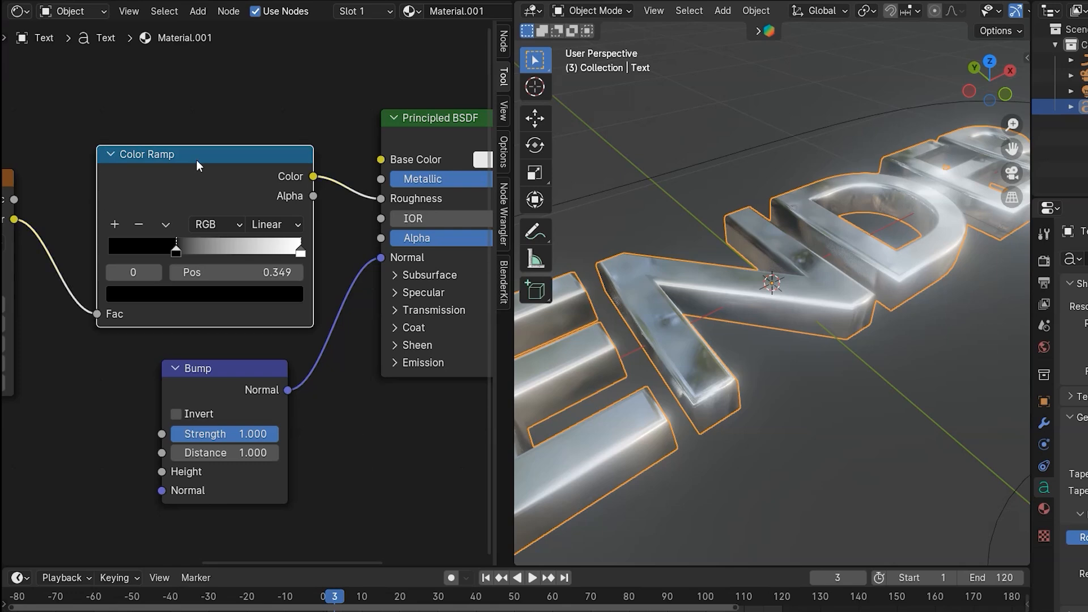
key(shift+d)
click(131, 429)
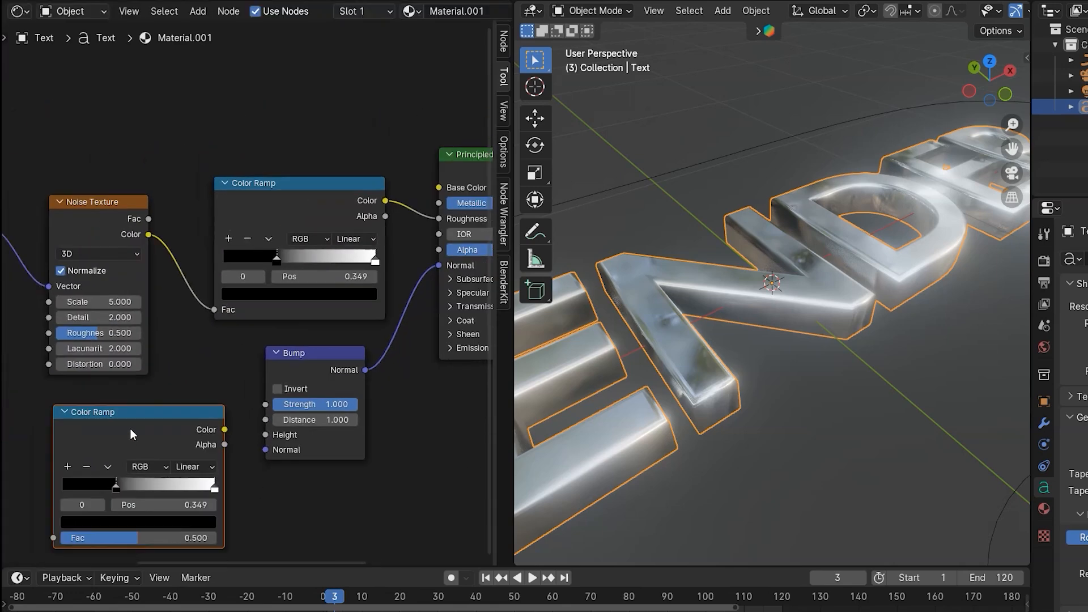
scroll(215, 342, up, 2)
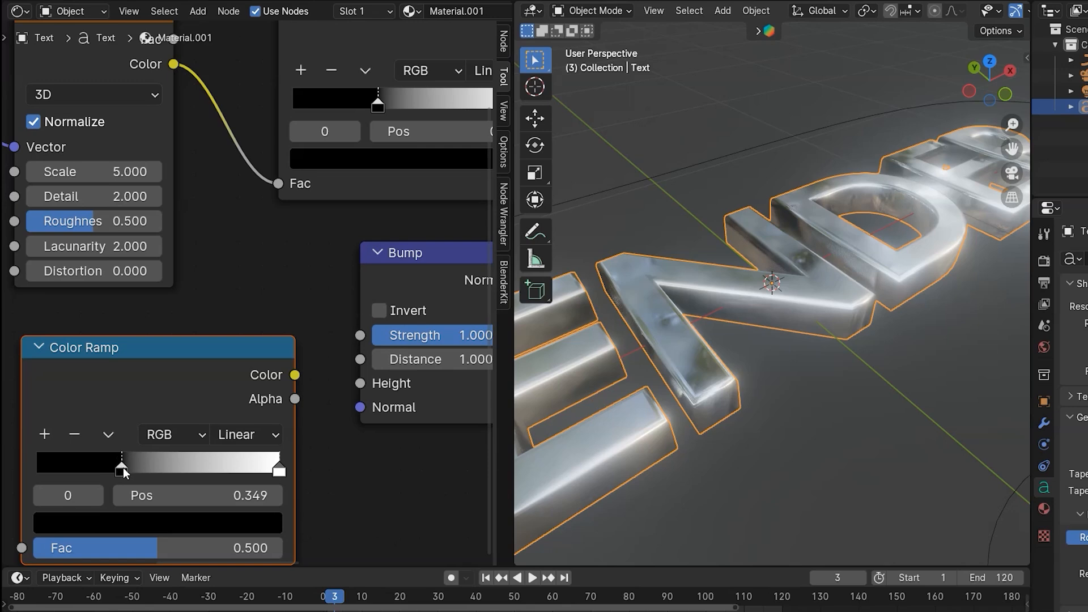
drag(116, 468, 46, 475)
- Route the Noise Texture's Color through the duplicated Color Ramp into the Bump node's Height
drag(296, 374, 356, 383)
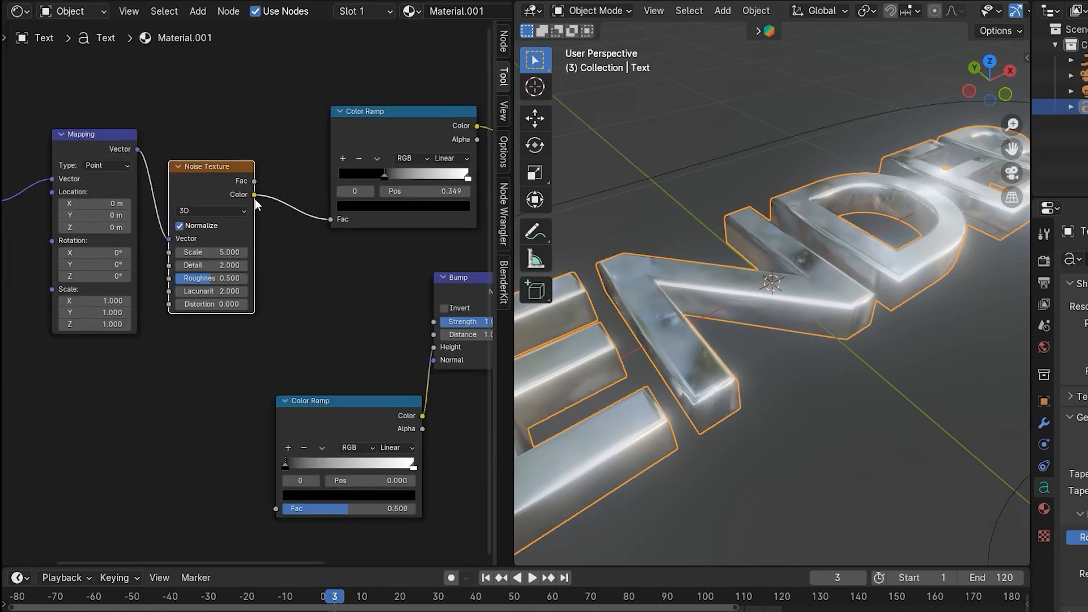
drag(259, 205, 275, 510)
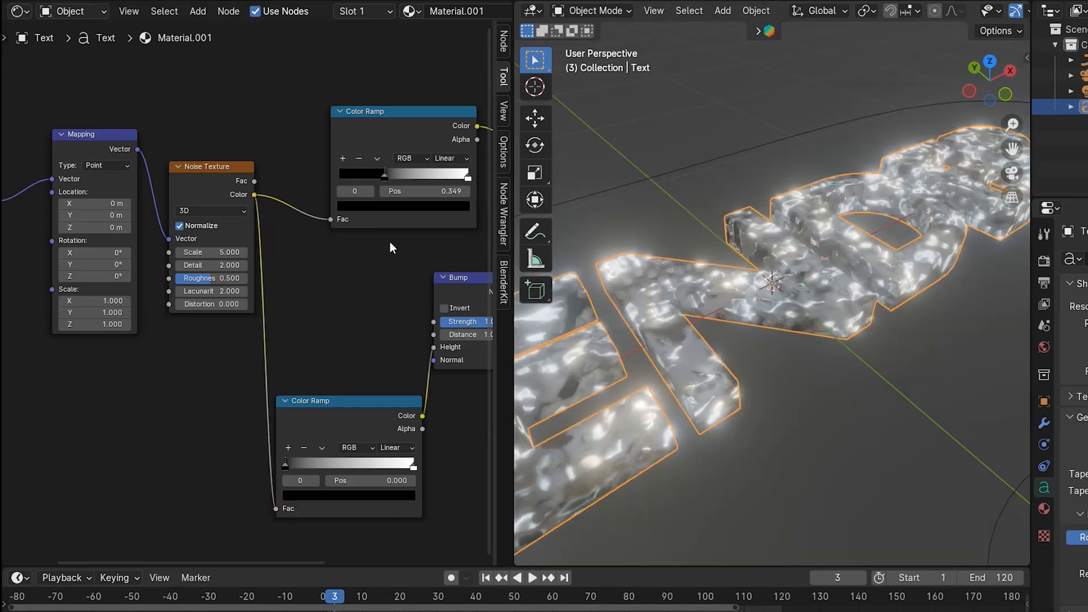
- Switch the viewport to rendered shading and play the animation
key(z)
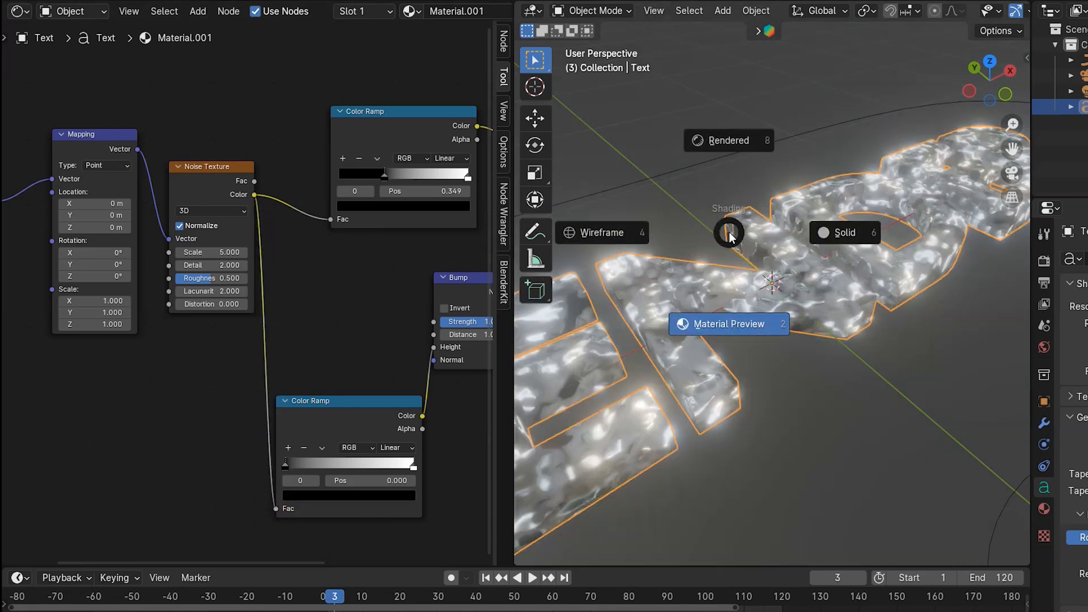
click(730, 140)
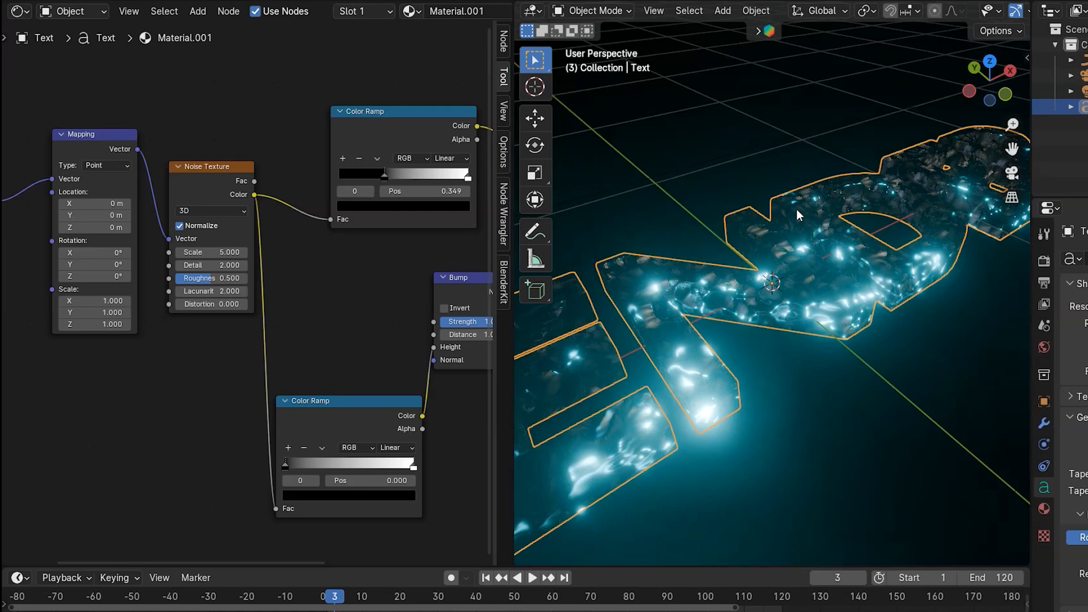
key(space)
key(KP_0)
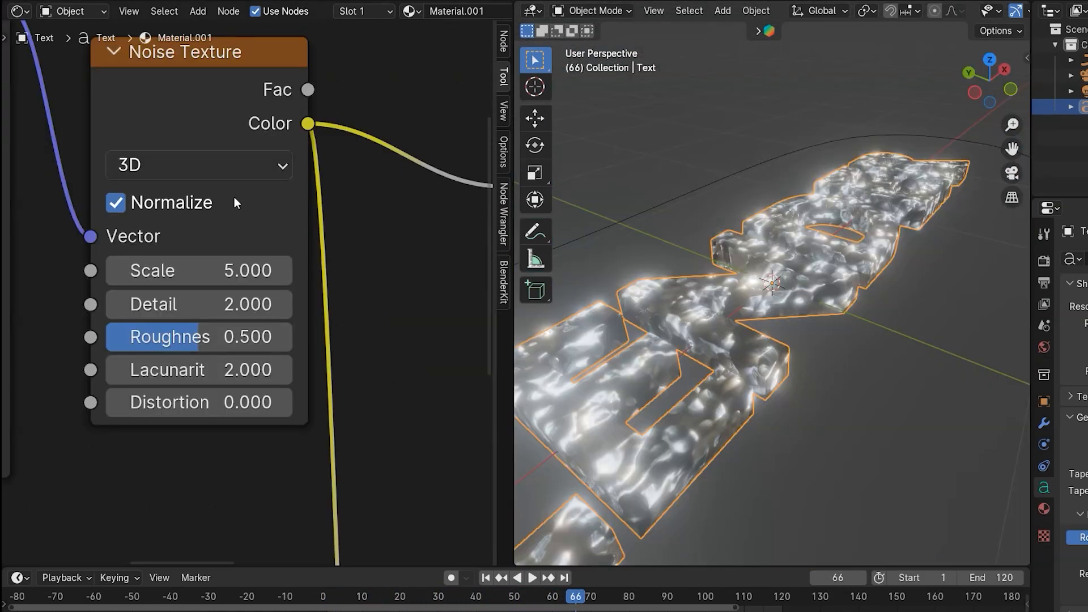
- Set the Noise Texture's Detail to 4 and its Roughness to 0.67
click(198, 304)
text(4)
key(Return)
click(193, 337)
text(0.67)
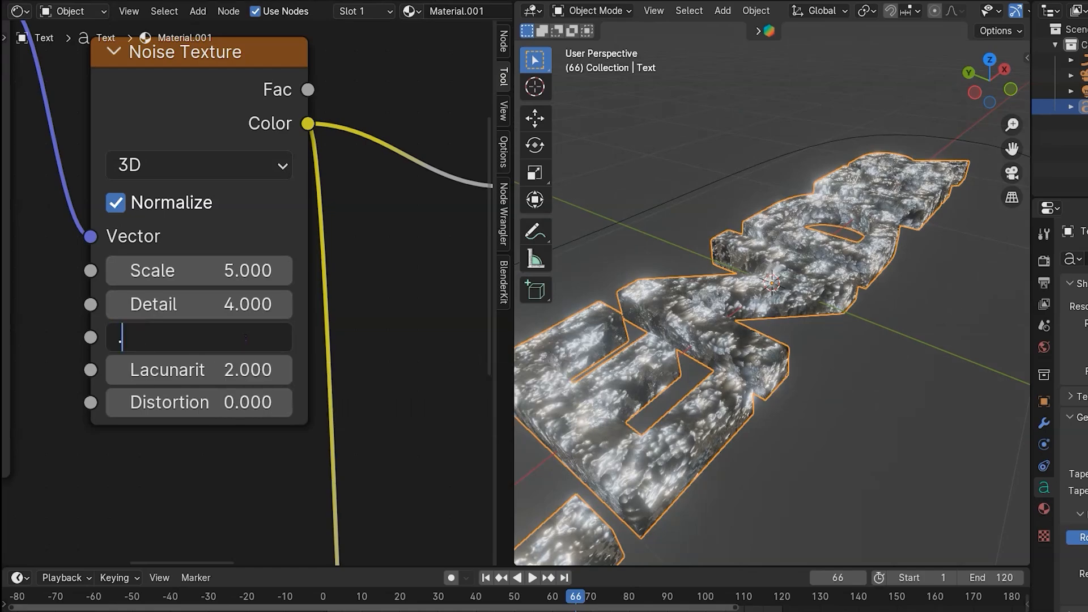
key(Return)
- Adjust the Noise Texture's Lacunarity and set its Distortion to 0.5
drag(249, 370, 253, 372)
click(250, 402)
key(BackSpace)
text(0.5)
key(Return)
- Lower the Bump node's Strength to about 0.369
scroll(670, 393, up, 4)
scroll(650, 400, down, 4)
mouse_move(670, 392)
middle_down()
mouse_move(651, 400)
mouse_move(687, 379)
middle_up()
mouse_move(253, 305)
mouse_down()
mouse_move(241, 305)
mouse_move(254, 305)
mouse_up()
middle_drag(380, 346, 223, 179)
scroll(223, 179, down, 8)
middle_drag(351, 130, 169, 214)
scroll(214, 223, up, 11)
drag(249, 166, 108, 166)
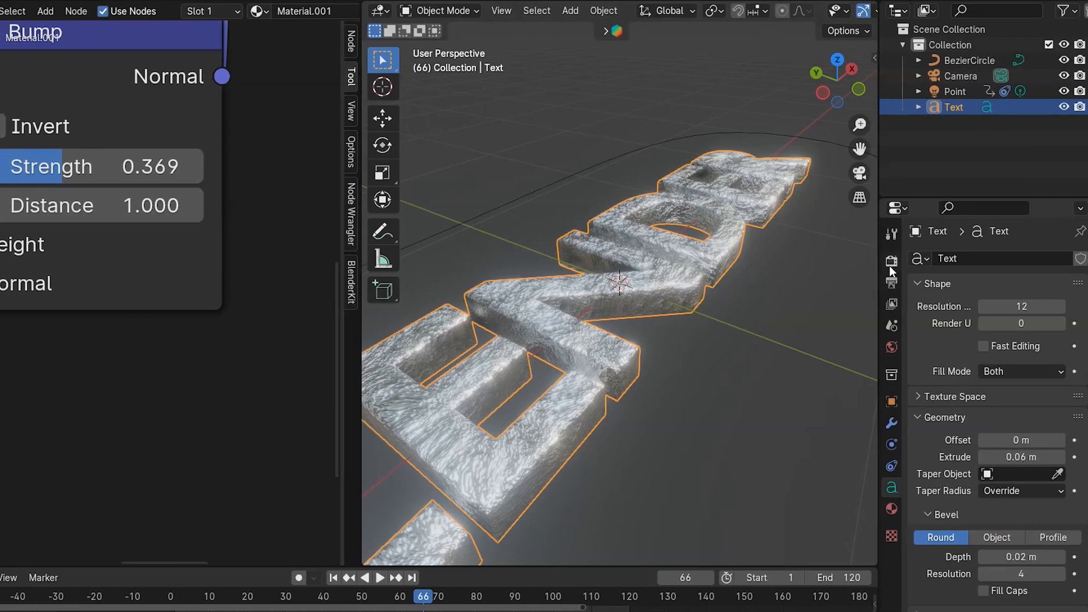
- Disable Bloom in the render properties
click(944, 263)
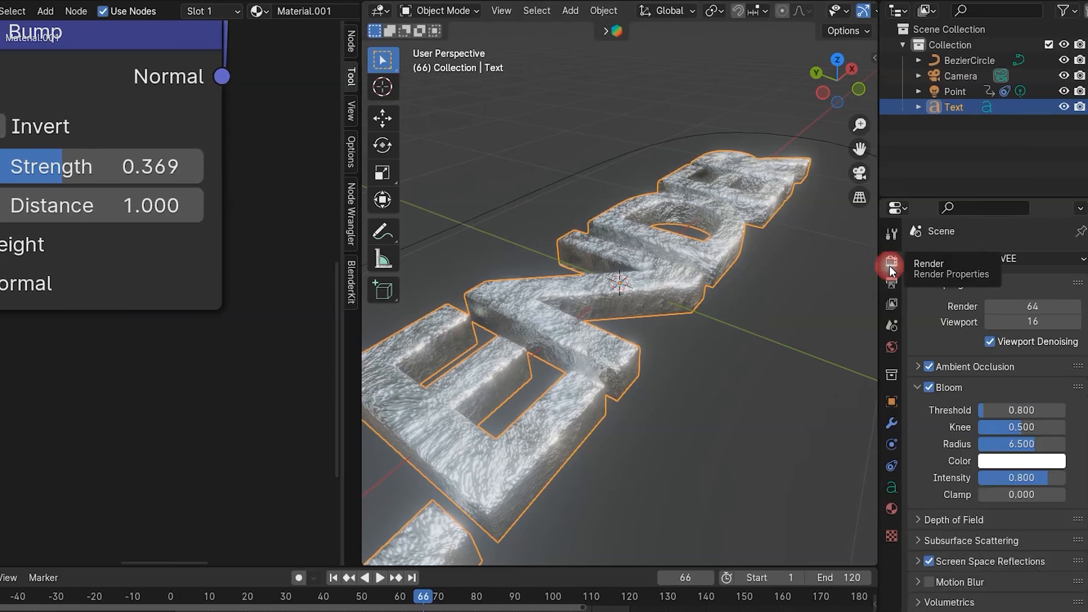
click(930, 387)
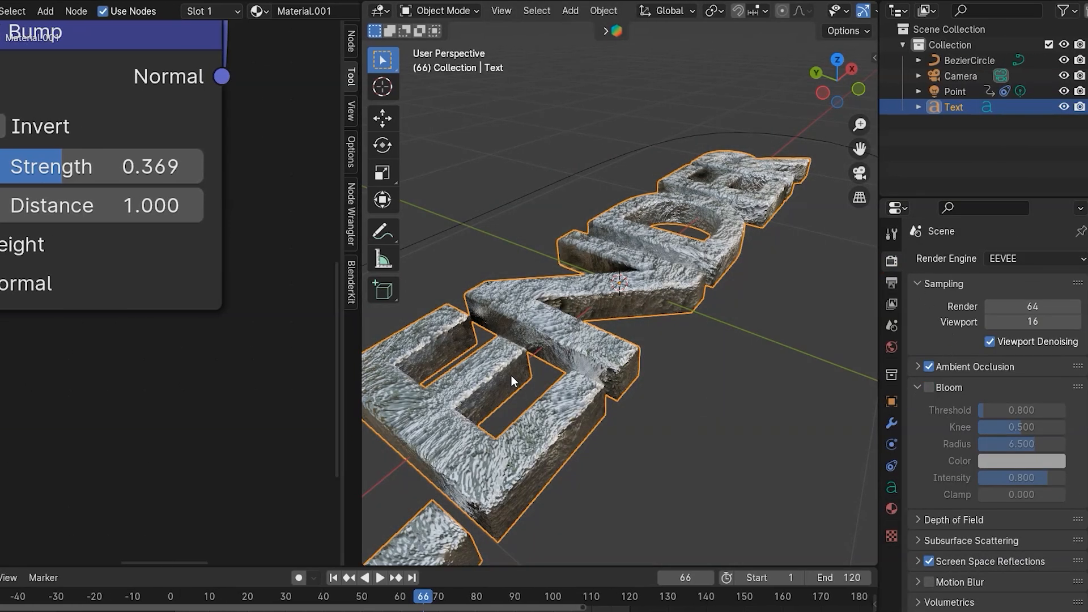
- Move the second Color Ramp's white stop to about position 0.496
middle_drag(34, 482, 209, 228)
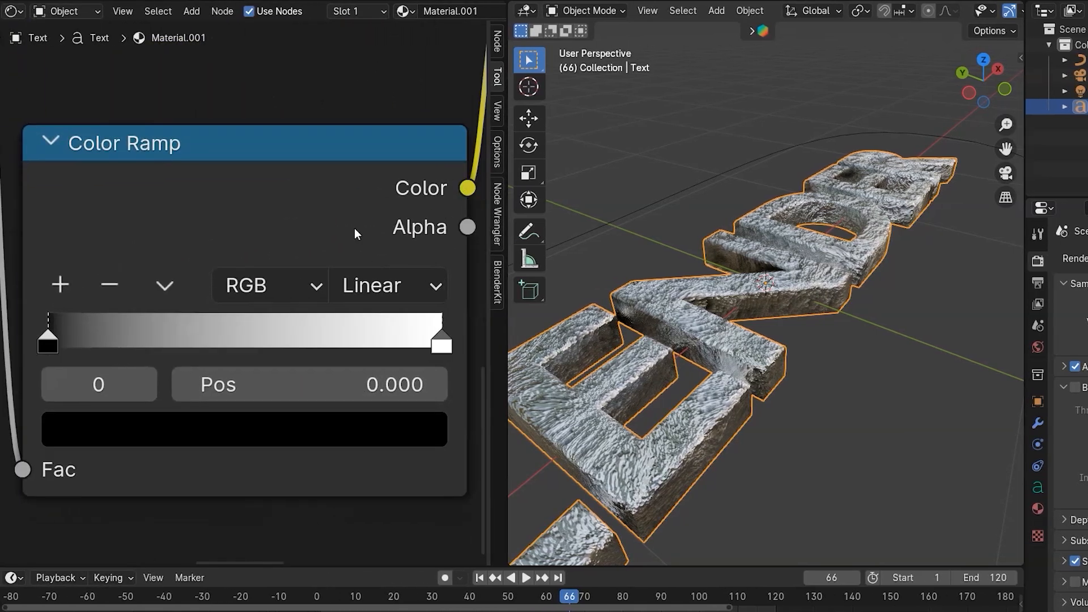
scroll(209, 227, down, 1)
drag(275, 335, 235, 335)
mouse_move(385, 338)
mouse_down()
mouse_move(227, 337)
mouse_move(429, 337)
mouse_move(149, 344)
mouse_move(243, 339)
mouse_up()
scroll(648, 367, down, 3)
- Select the point light from the camera view and set its Power to 200 W
key(z)
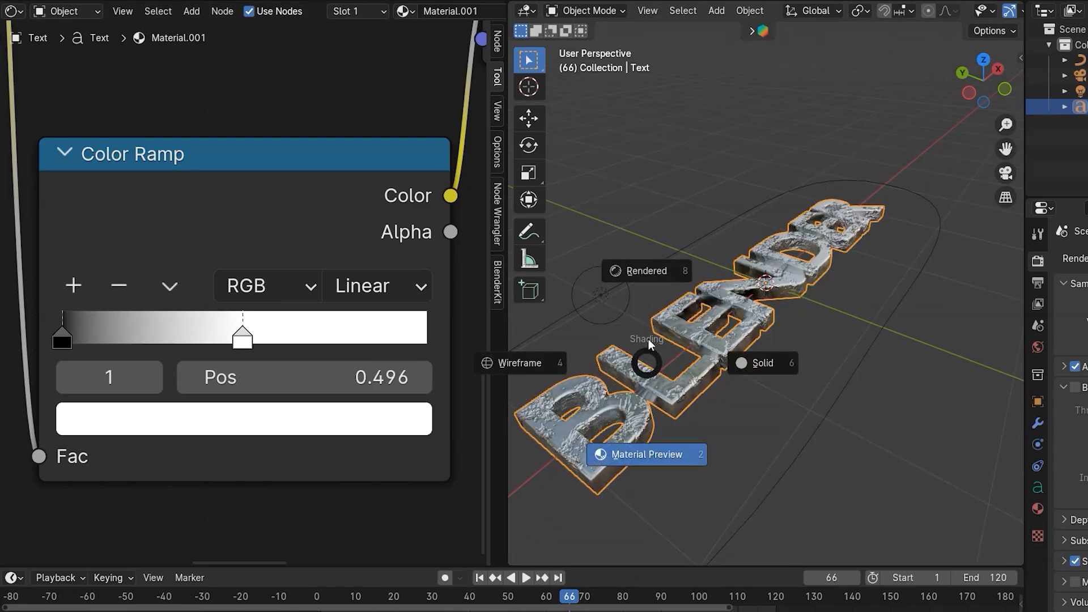
click(648, 339)
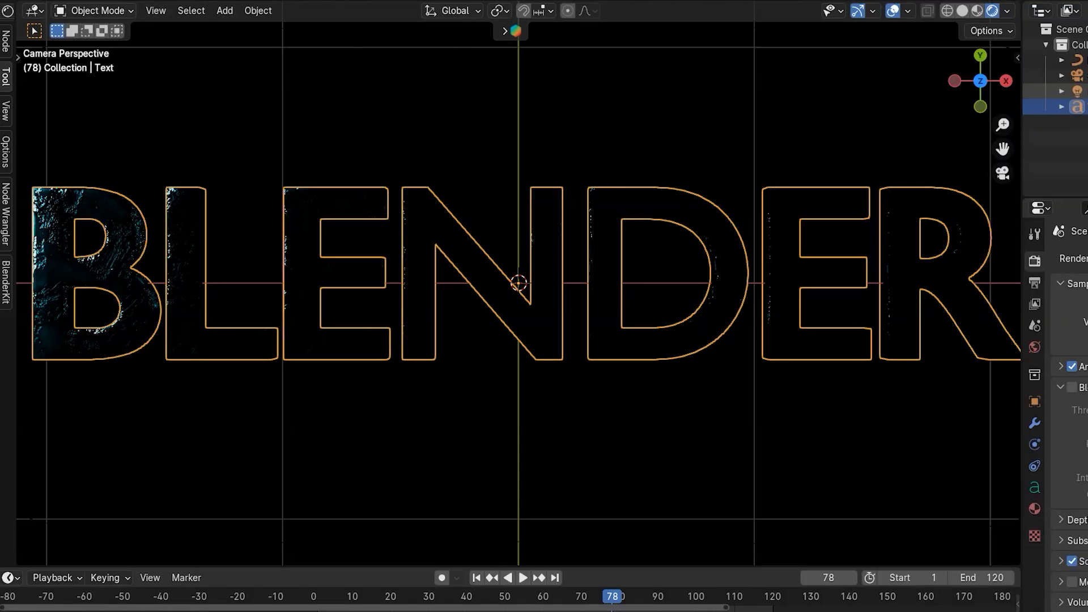
click(882, 466)
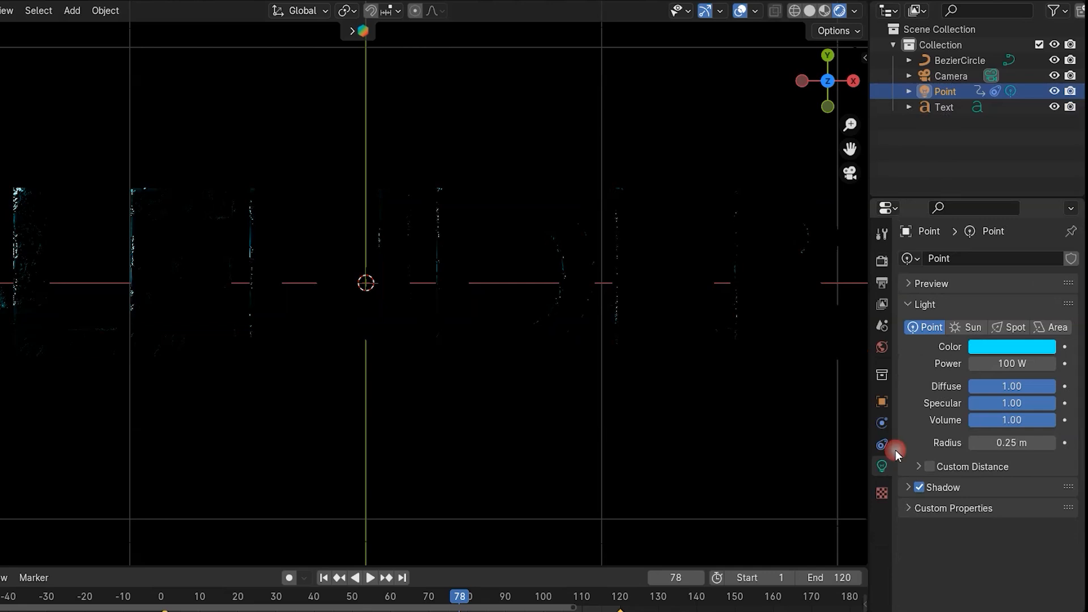
click(1005, 358)
text(2)
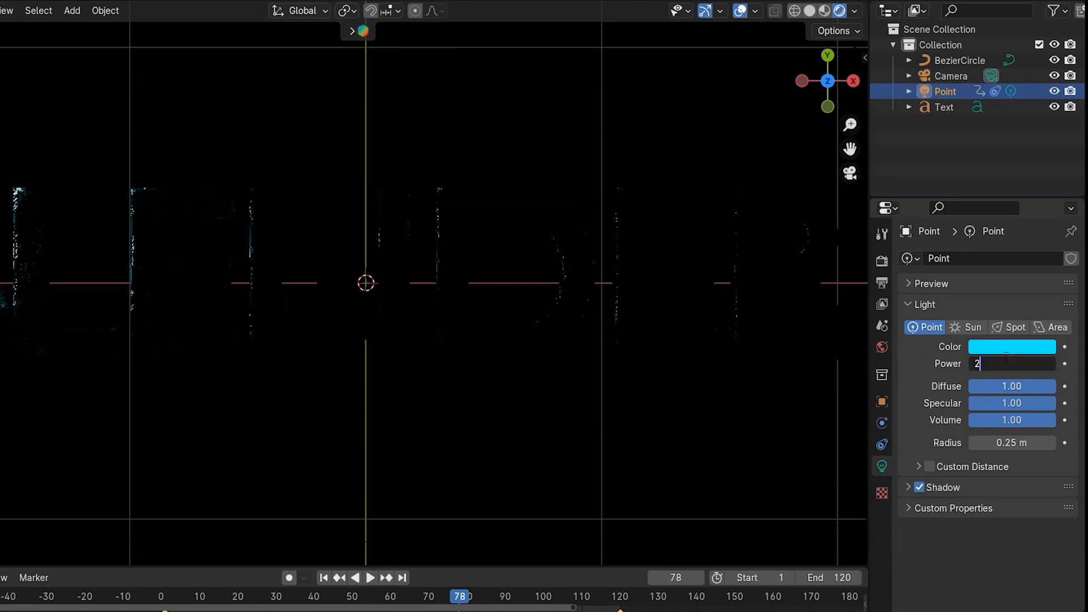
text(00)
key(Return)
- Play the animation from the first frame
key(shift+Left)
key(space)
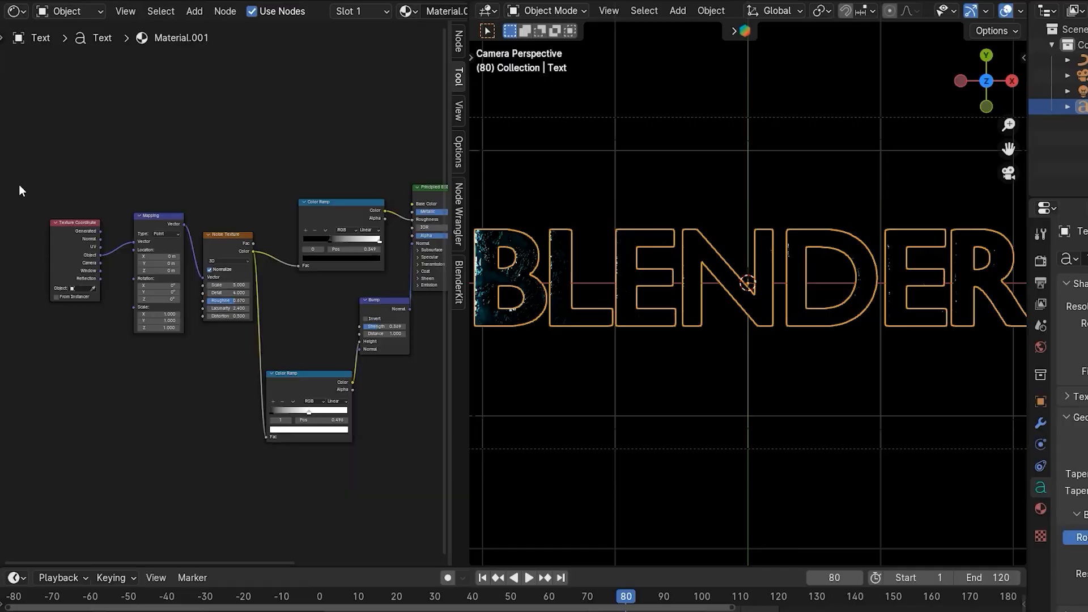
- Duplicate the selected texture nodes and reposition nodes in the node editor
drag(21, 191, 287, 458)
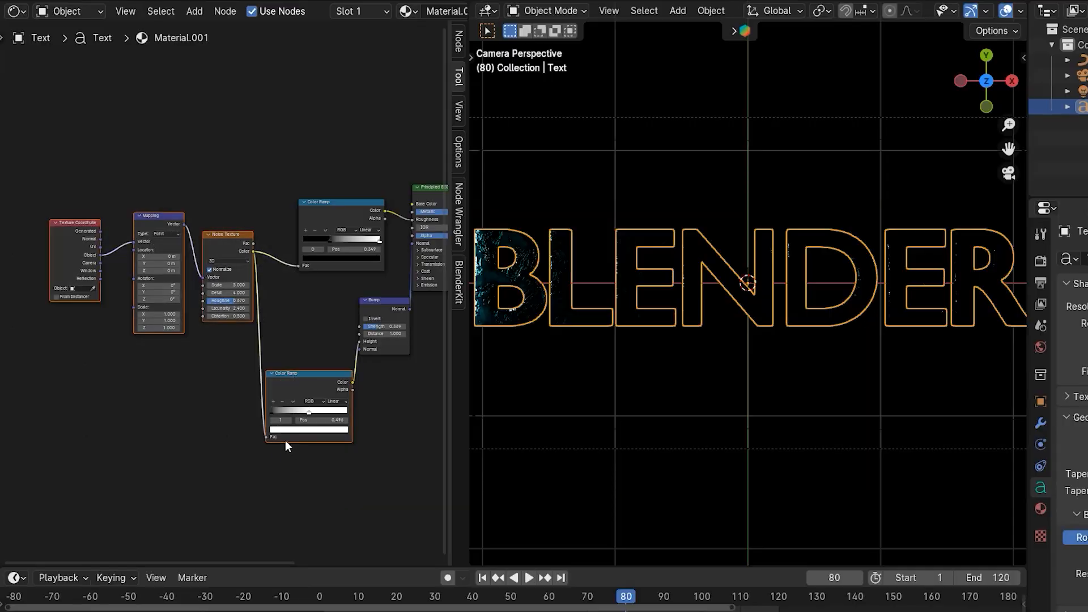
key(shift+d)
drag(96, 120, 211, 139)
middle_drag(369, 400, 153, 171)
middle_drag(325, 250, 253, 265)
- Insert a Mix Shader between the Principled BSDF and the Material Output
scroll(289, 175, up, 3)
key(shift+a)
click(255, 264)
key(shift+a)
text(mix sha)
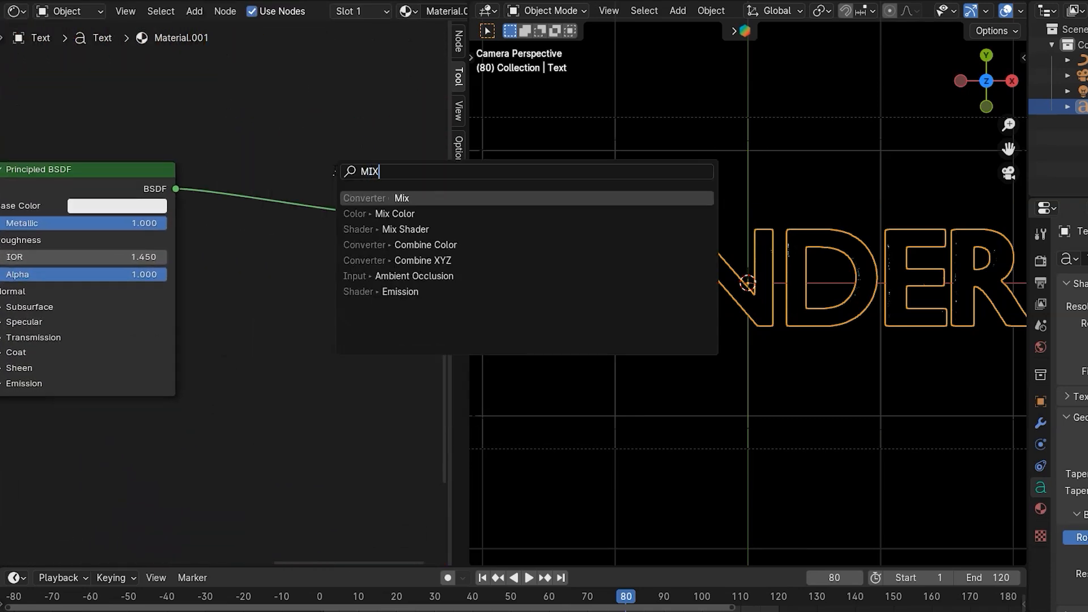
key(Return)
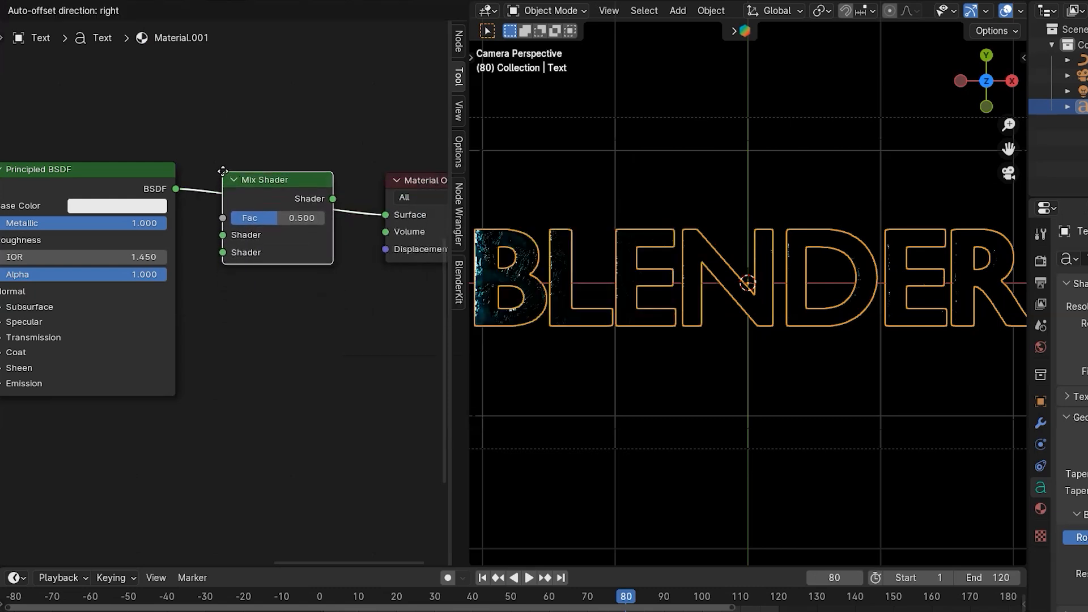
click(227, 179)
- Add an Emission node and connect it to the Mix Shader's second Shader input
scroll(294, 191, down, 2)
key(shift+a)
text(EMISSIO)
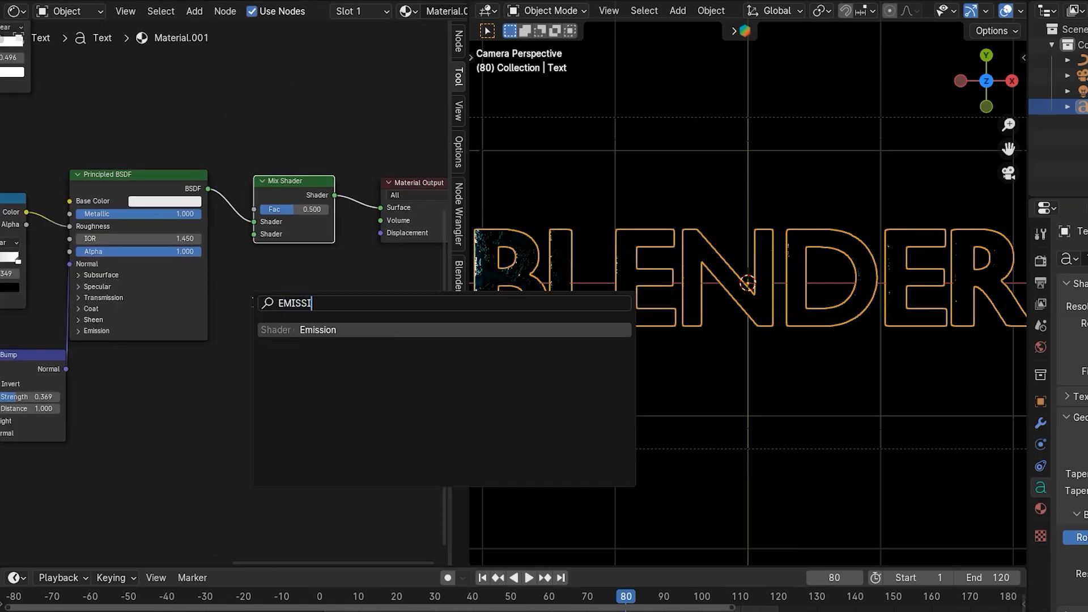
key(Return)
click(116, 387)
scroll(170, 442, up, 2)
drag(171, 486, 272, 200)
- Set the Emission color to red and its Strength to 20
click(132, 508)
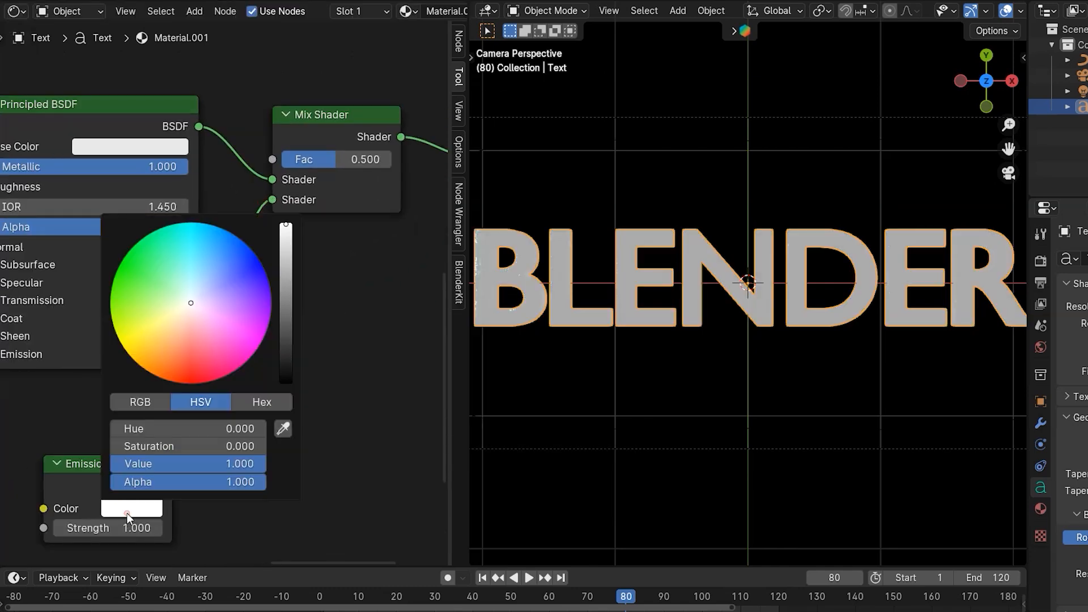
drag(191, 318, 270, 305)
double_click(136, 528)
text(20)
key(Return)
scroll(167, 170, down, 3)
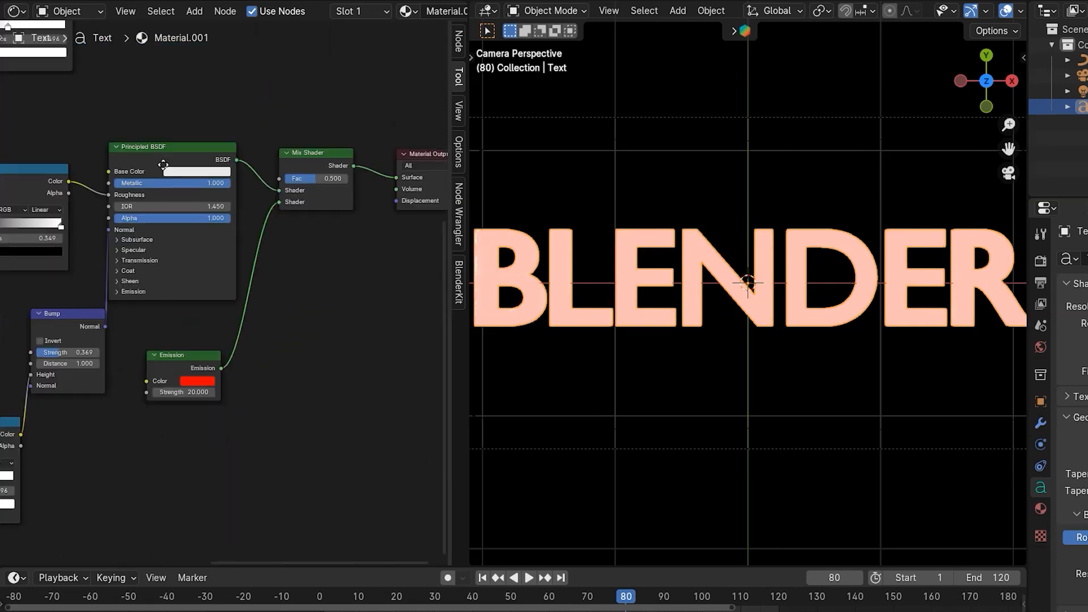
- Connect a Color Ramp's Color output to the Mix Shader's Fac input
middle_drag(165, 167, 198, 381)
scroll(159, 242, up, 6)
drag(38, 137, 368, 451)
scroll(222, 296, down, 4)
middle_drag(121, 286, 265, 238)
scroll(135, 193, up, 11)
middle_drag(135, 159, 154, 221)
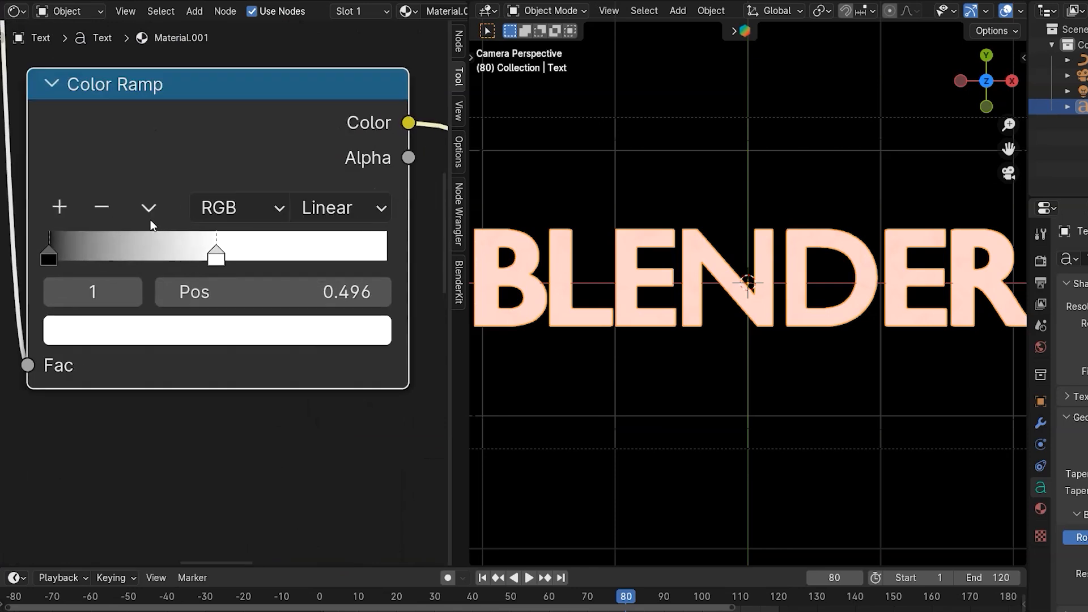
- Flip the Color Ramp and move its stops so the white stop sits near position 0.246
scroll(153, 225, up, 1)
scroll(135, 190, down, 1)
click(142, 201)
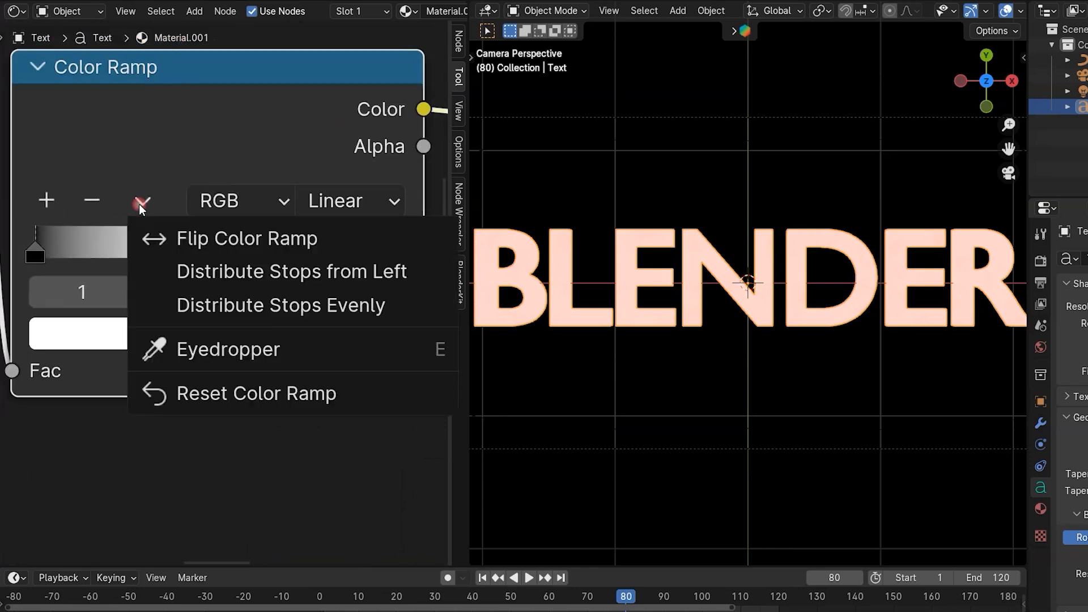
click(223, 243)
drag(388, 250, 192, 280)
drag(39, 250, 124, 254)
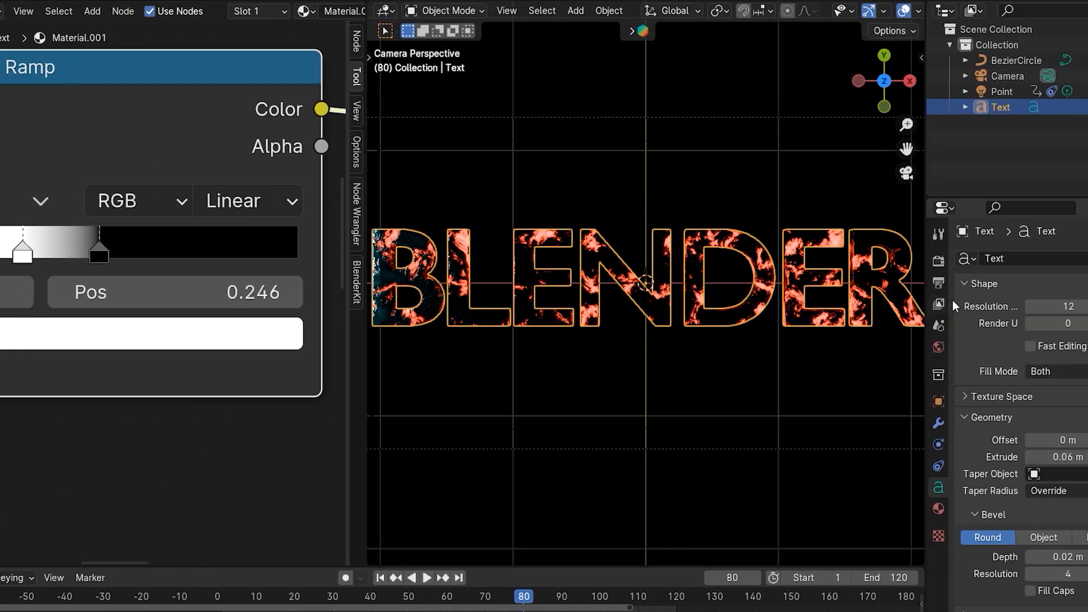
- Re-enable Bloom in the render properties and nudge the Color Ramp's stops slightly
click(939, 261)
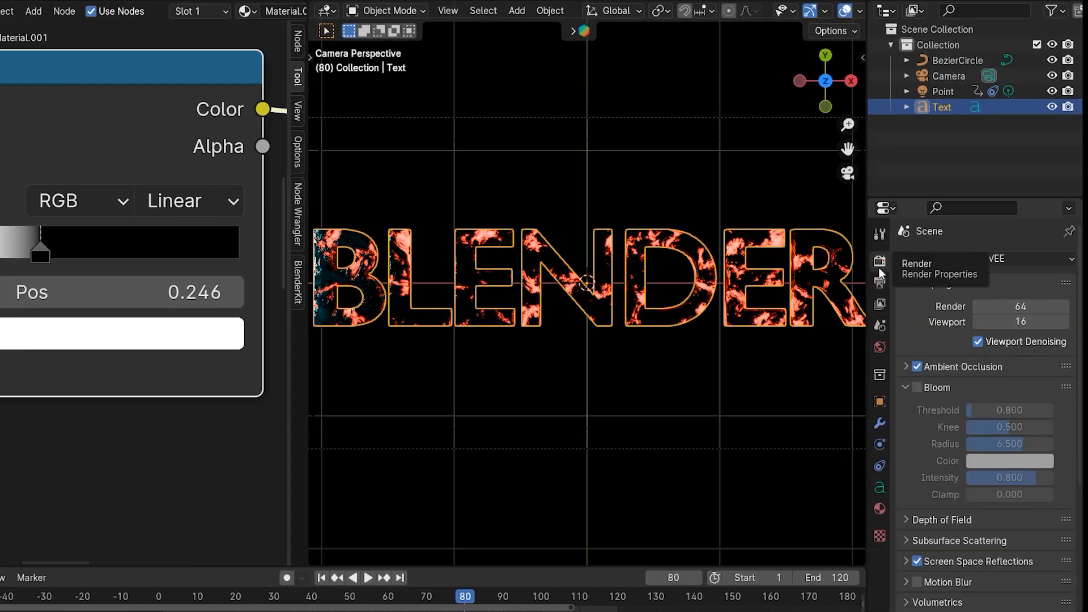
click(918, 388)
mouse_move(40, 254)
mouse_down()
mouse_move(148, 247)
mouse_move(34, 254)
mouse_up()
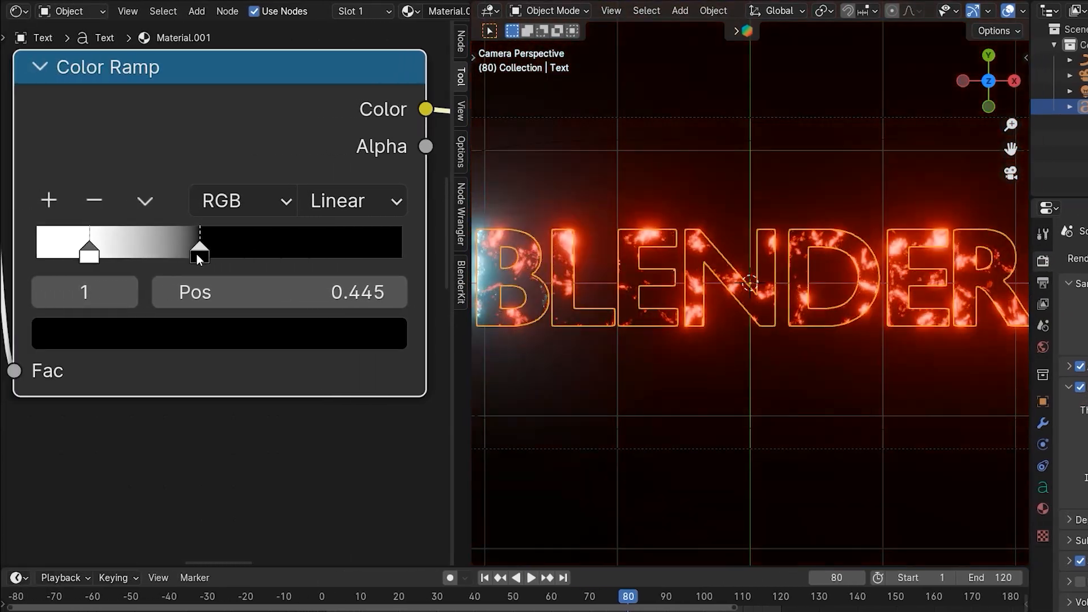
mouse_move(196, 253)
mouse_down()
mouse_move(180, 257)
mouse_move(210, 256)
mouse_move(189, 257)
mouse_up()
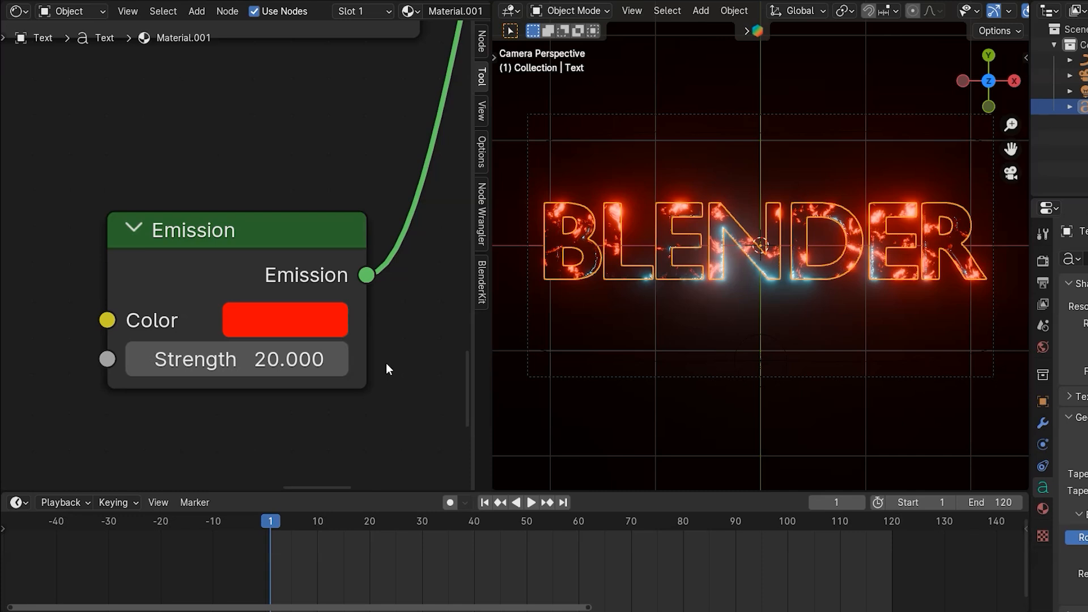
- Set the Emission Strength to 0
click(308, 369)
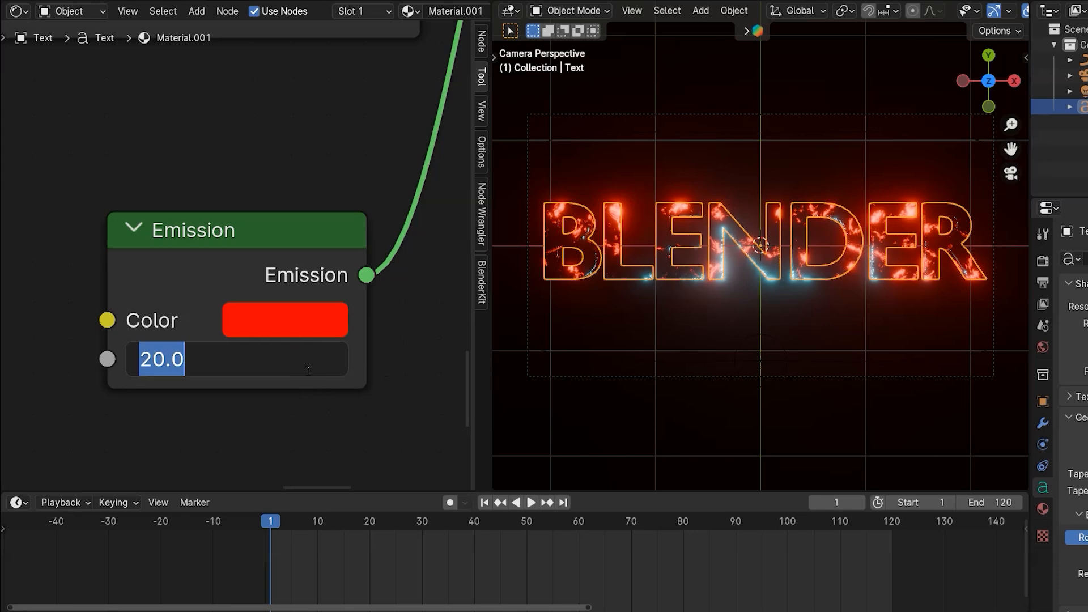
text(0)
key(Return)
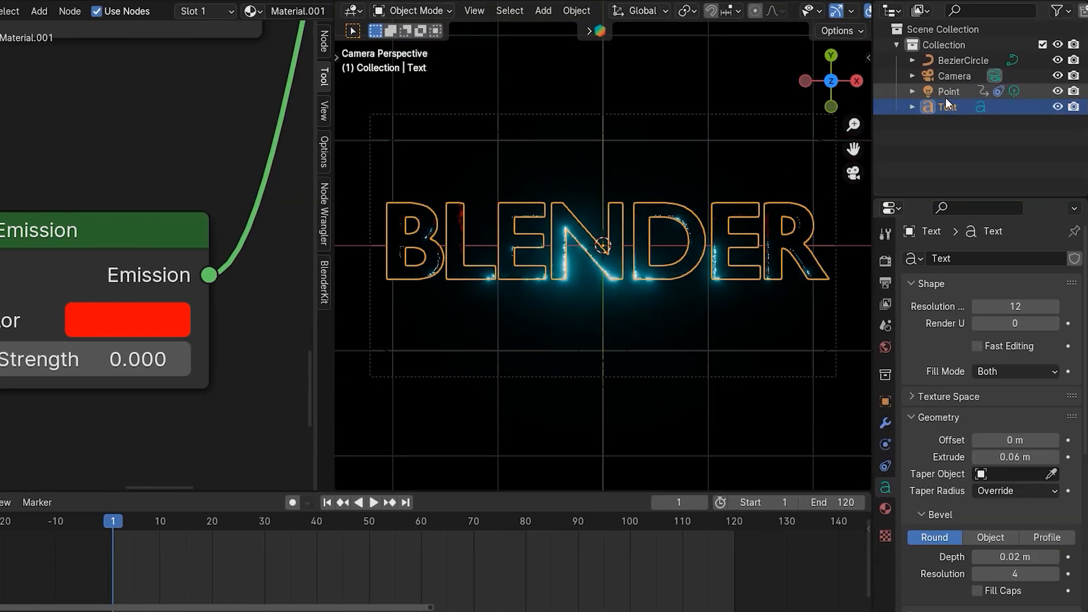
- Select the point light and set its Power to 0 W
click(945, 93)
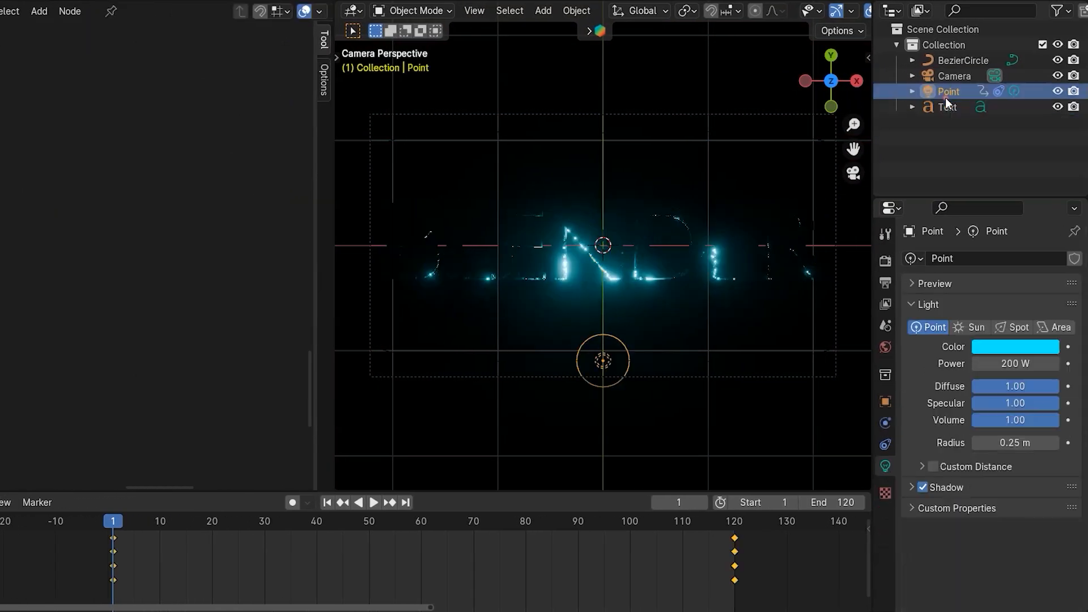
click(1015, 363)
text(0)
key(Return)
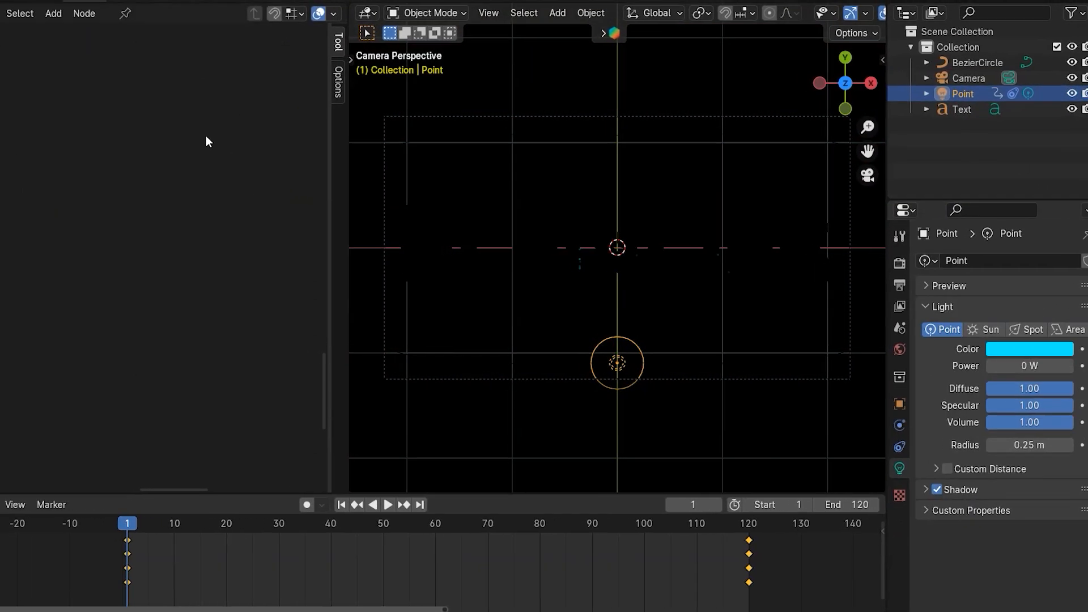
- Set the default keyframe interpolation to Linear in the Preferences
click(50, 13)
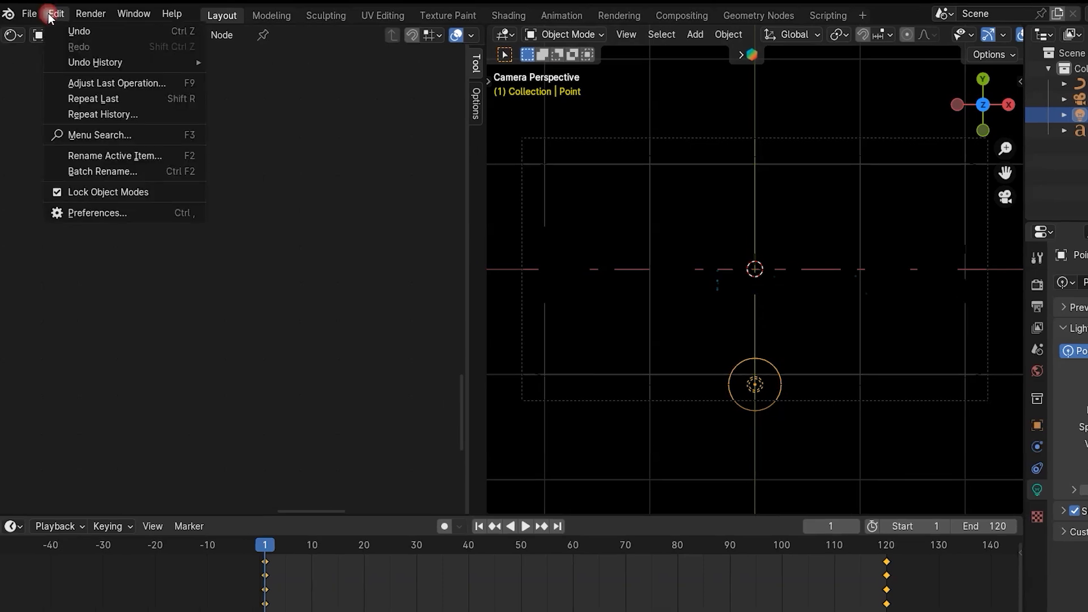
click(87, 213)
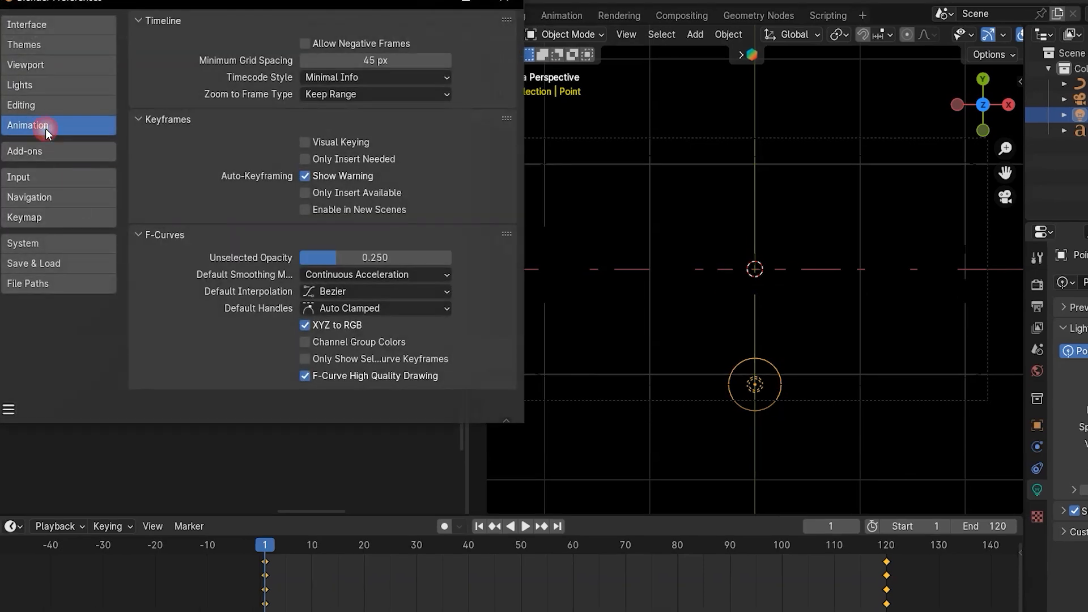
click(318, 292)
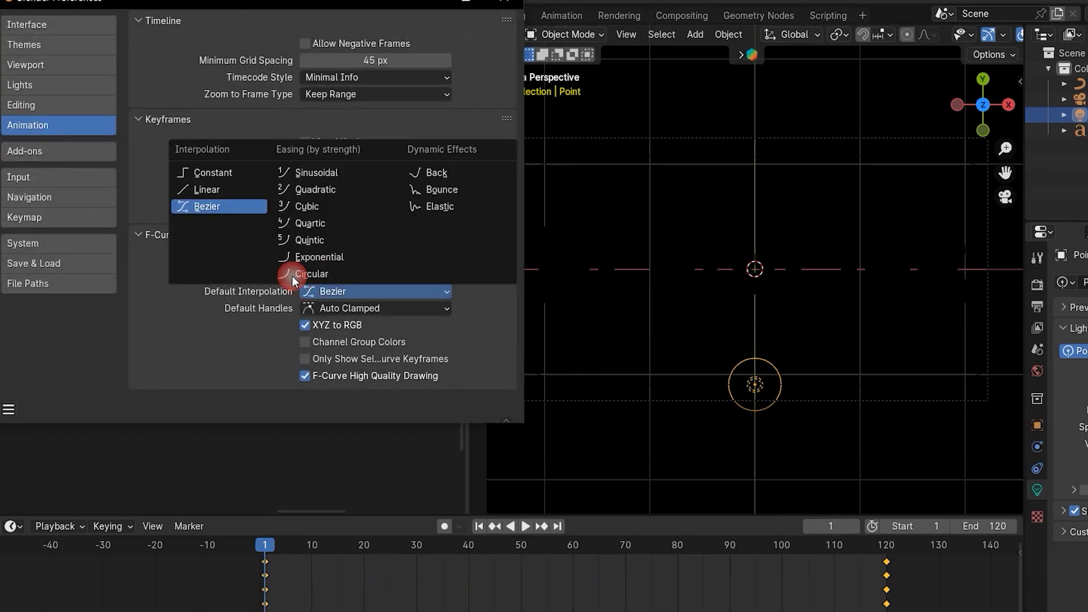
click(212, 208)
- Close the Preferences, resize the timeline, and keyframe the light's Power at frame 1
click(471, 370)
drag(471, 369, 6, 335)
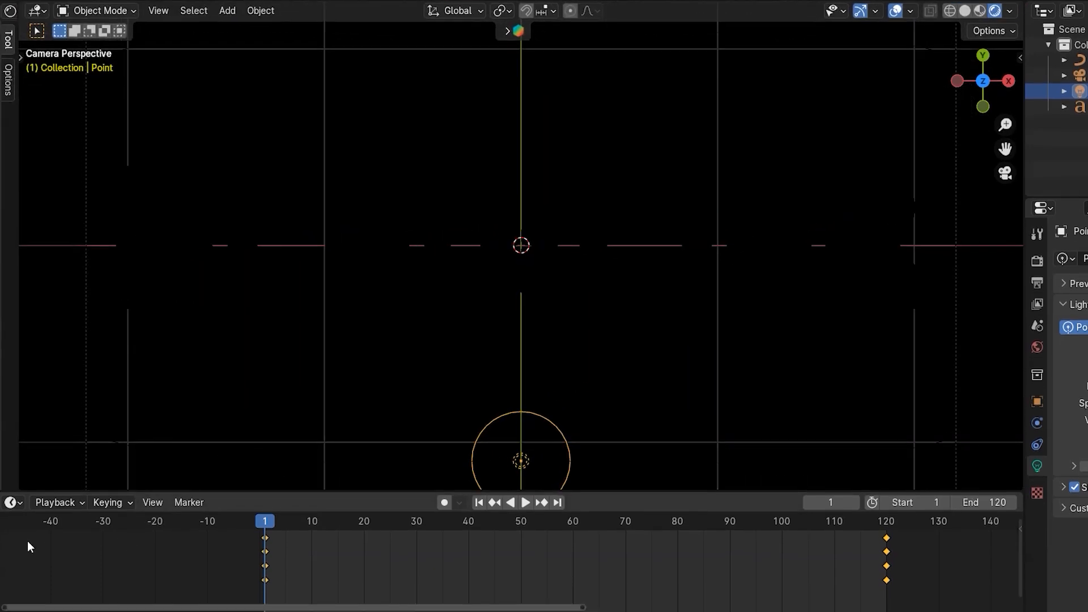
click(4, 538)
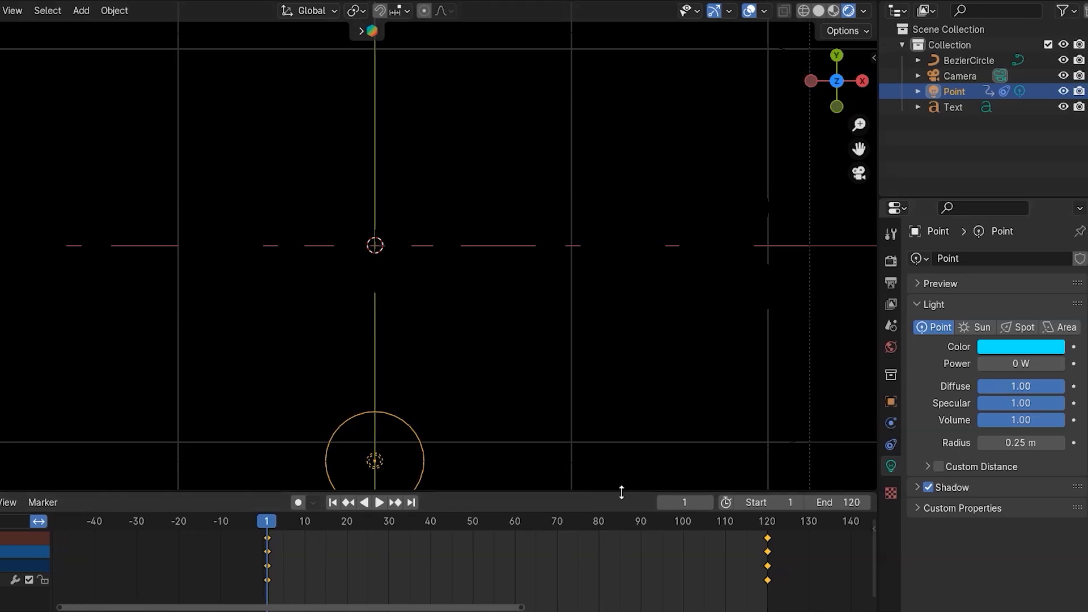
drag(622, 492, 616, 454)
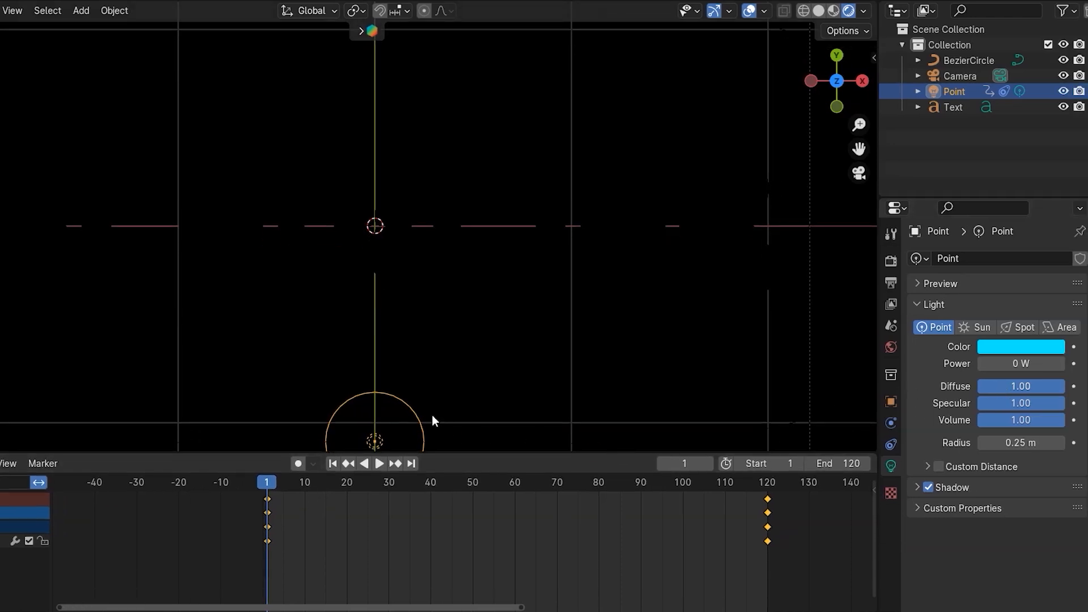
click(1074, 363)
- Set the light's Power to 200 W at frame 30, keyframe it, and play the animation
key(space)
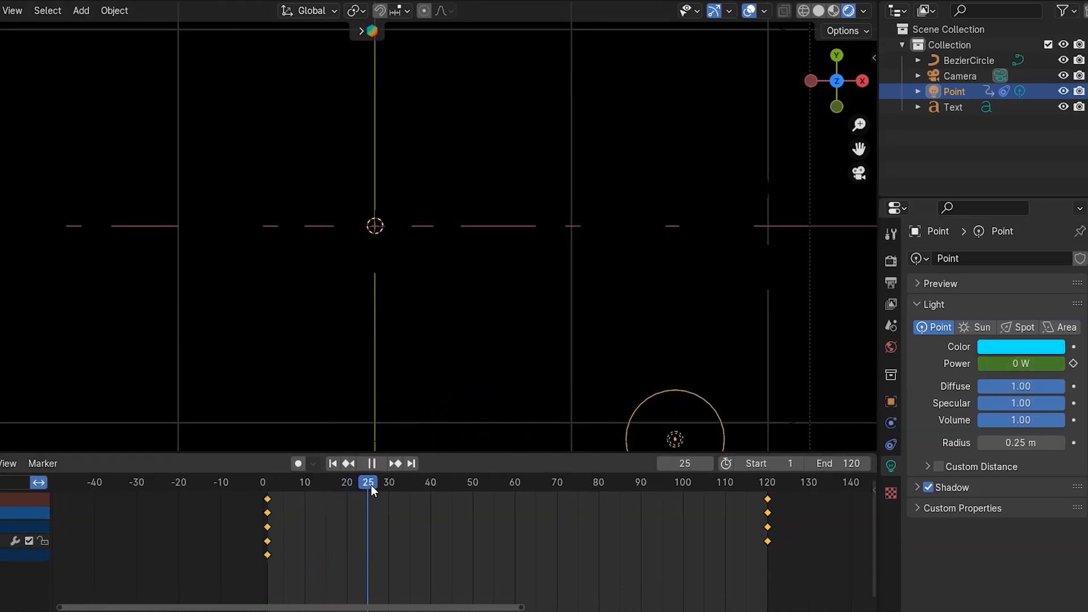
click(998, 363)
text(200)
key(Return)
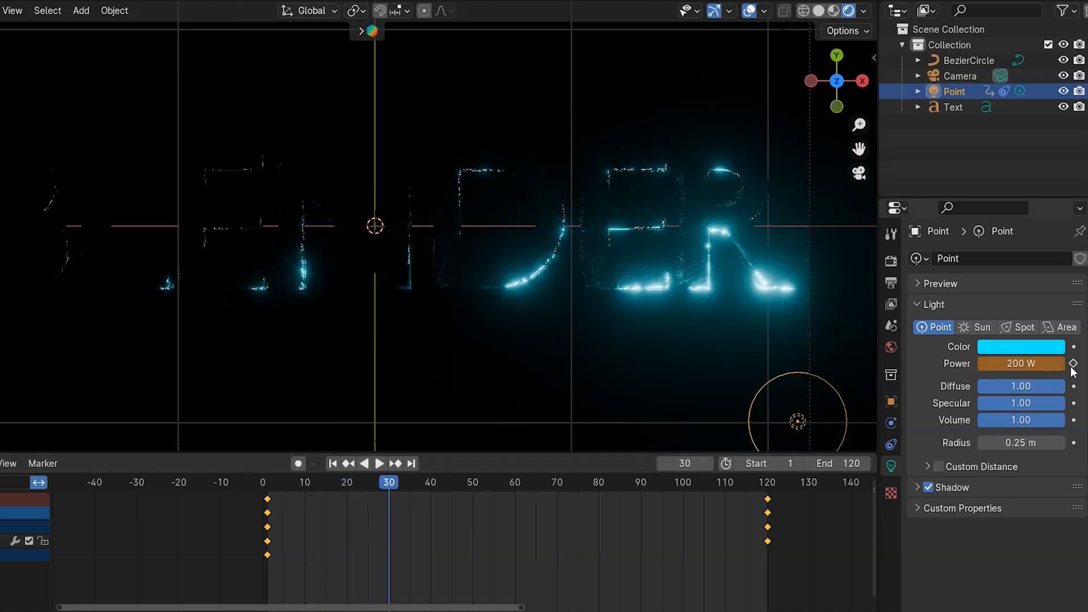
click(1074, 364)
key(space)
- Keyframe the light's Power of 200 W at frame 90 and preview the animation
key(space)
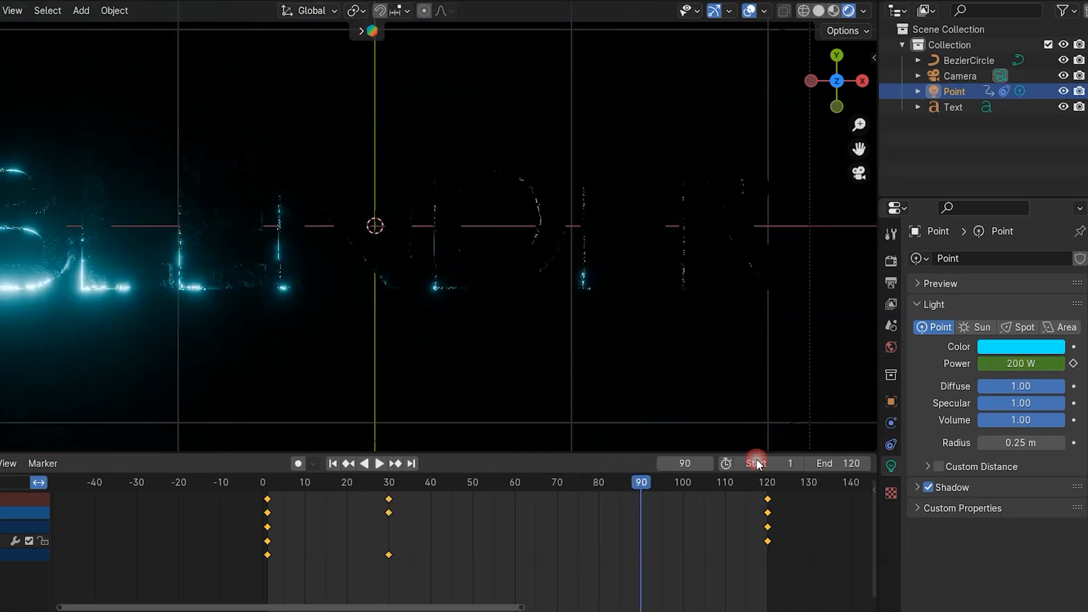
click(1072, 364)
key(space)
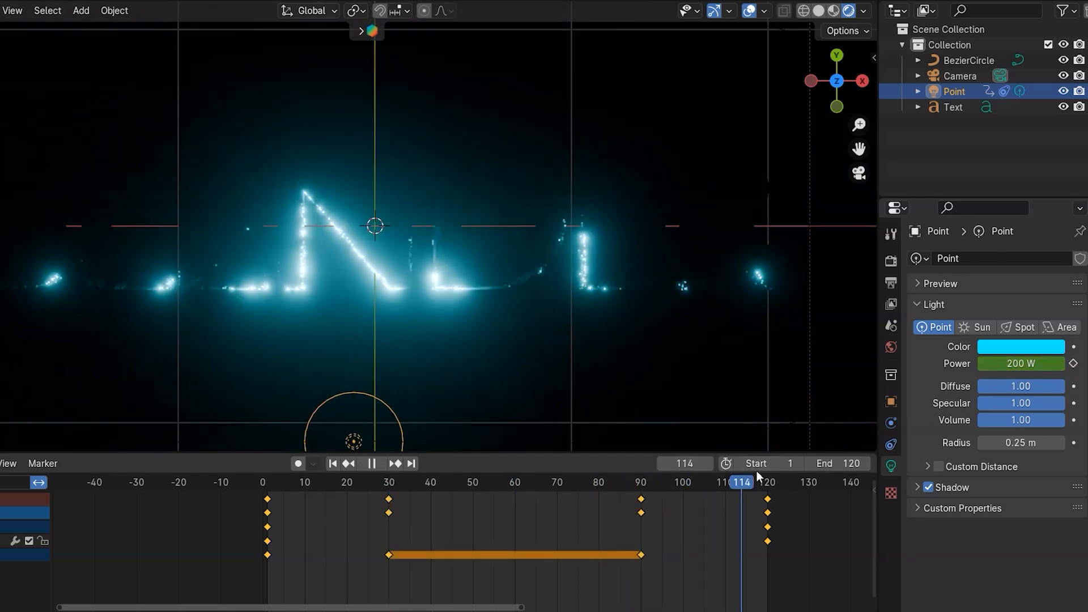
key(space)
- Set the light's Power to 0 W at frame 120, keyframe it, and play the animation
double_click(1022, 364)
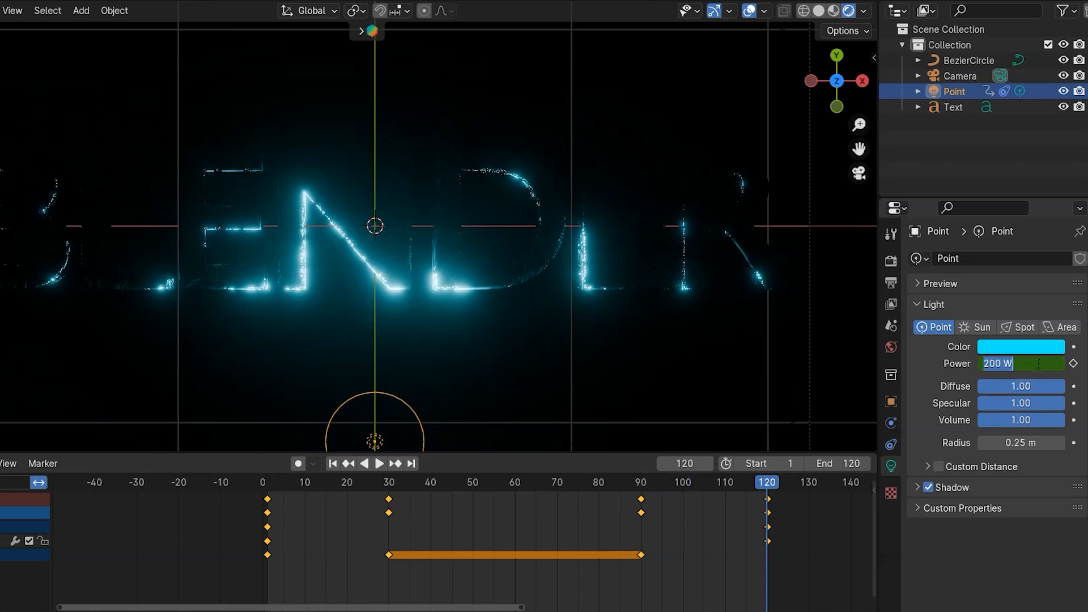
text(0)
key(Return)
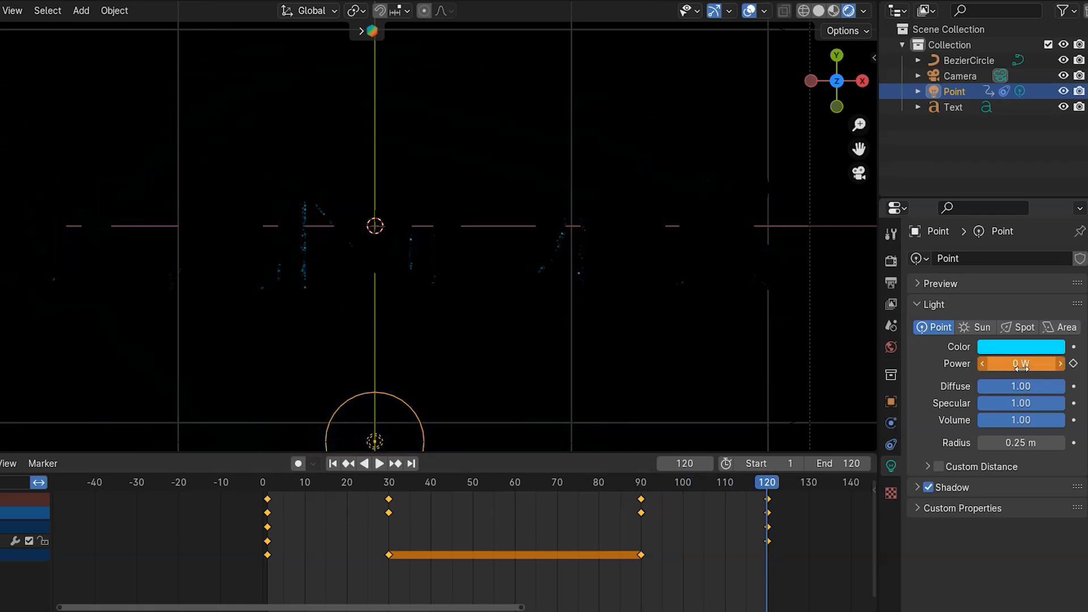
click(1074, 364)
key(space)
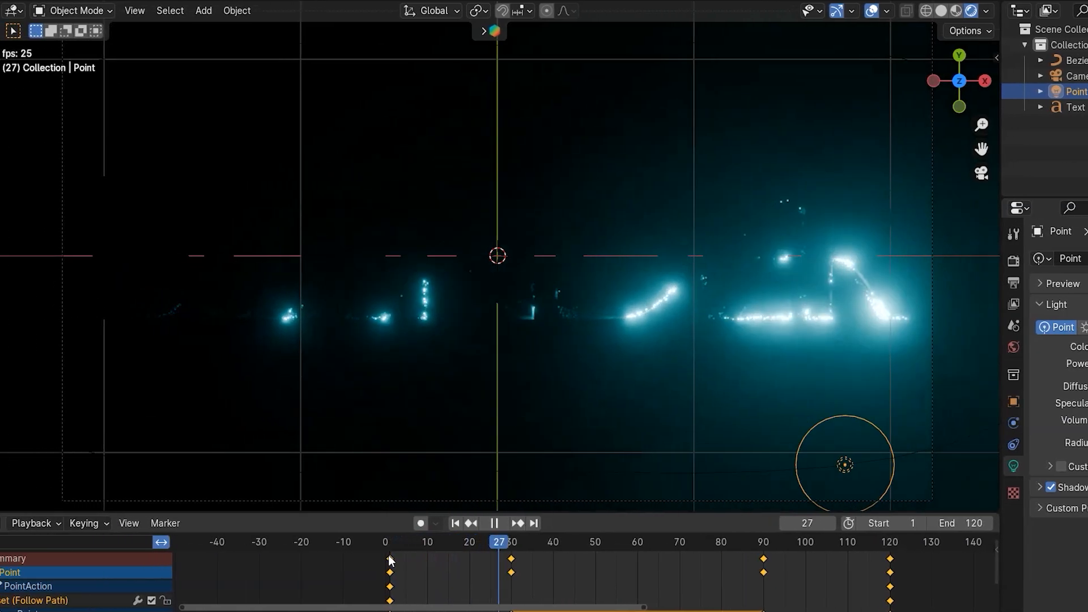
key(space)
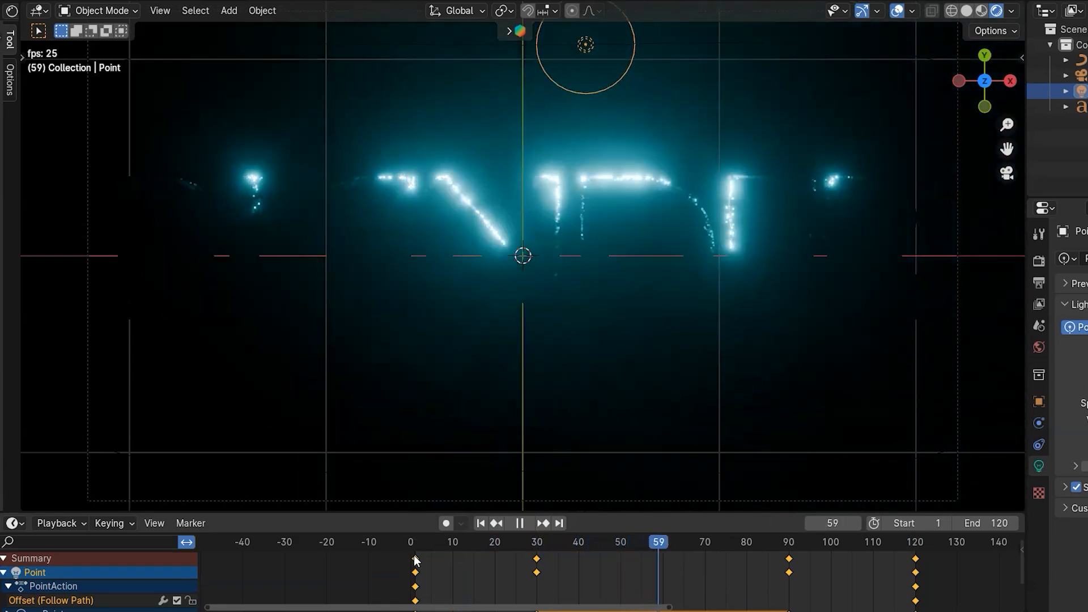
key(space)
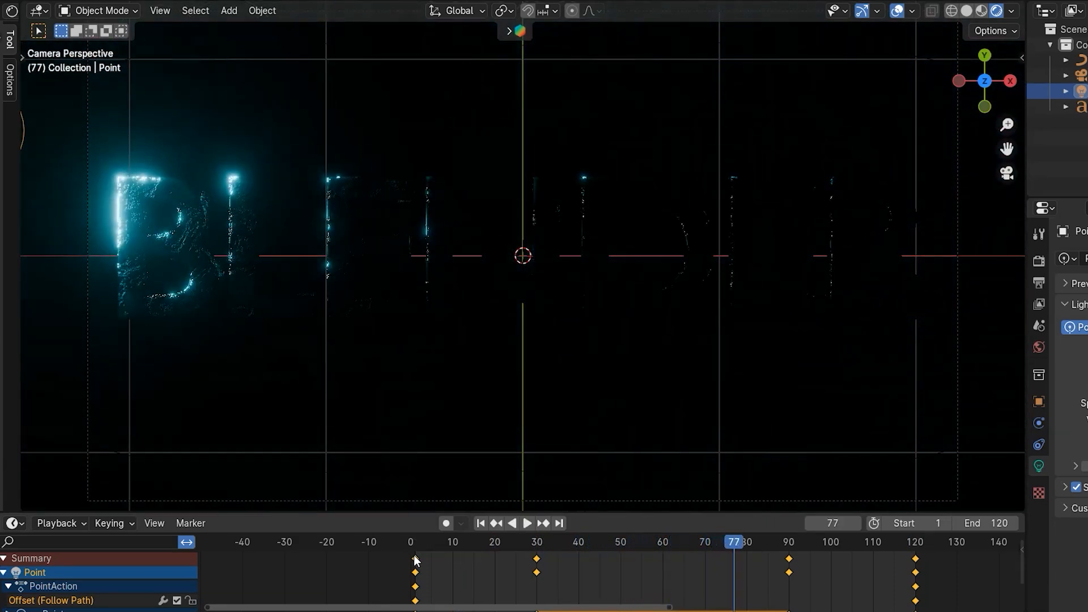
key(space)
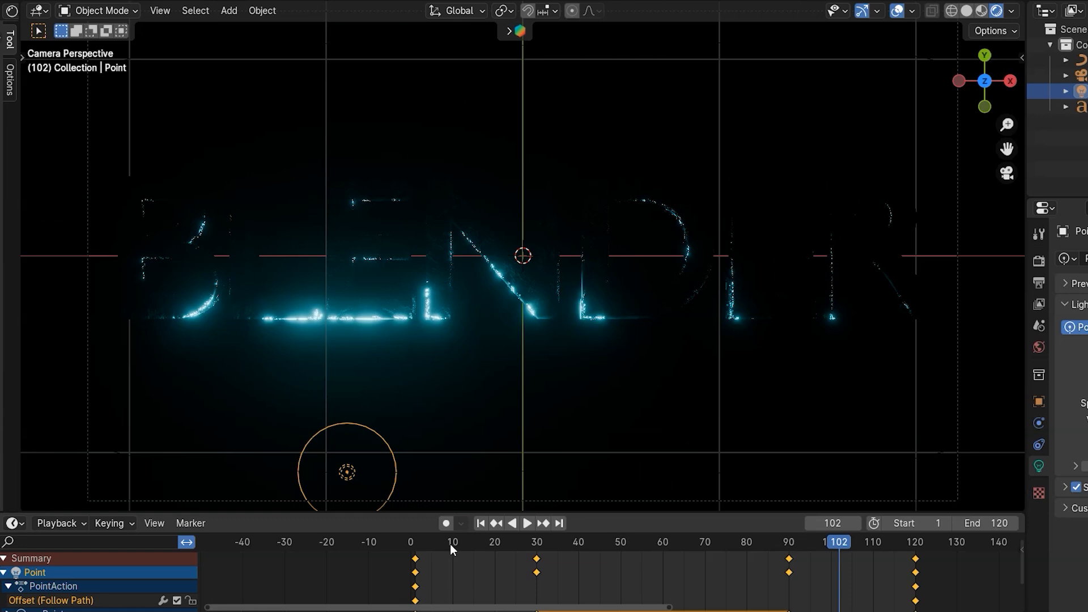
- Open the shader editor for the text's material and keyframe the Emission Strength of 0 at frame 1
drag(439, 544, 417, 552)
drag(17, 277, 491, 290)
click(718, 261)
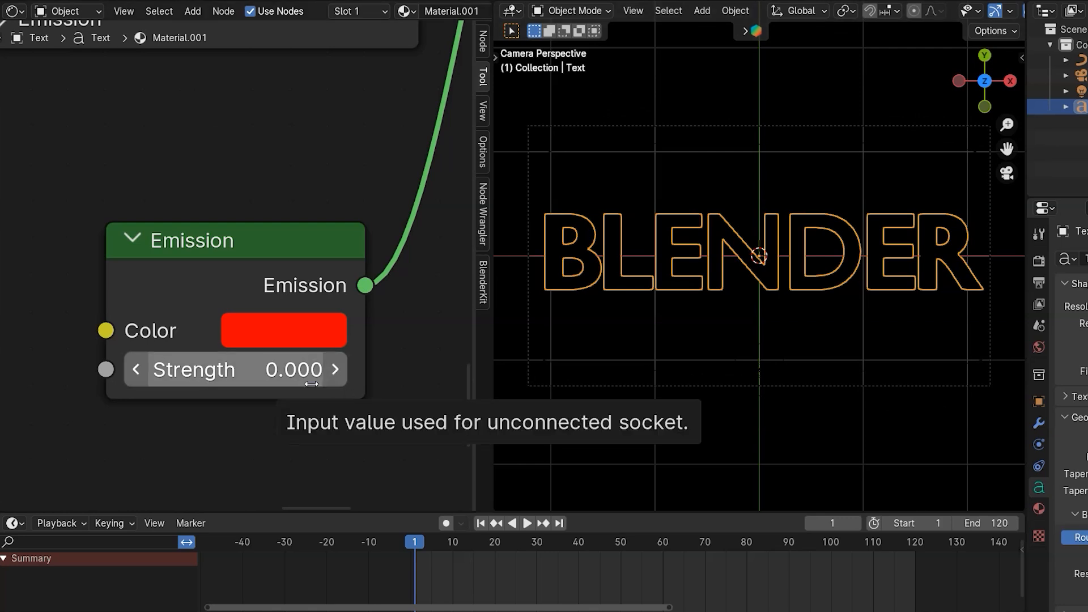
key(i)
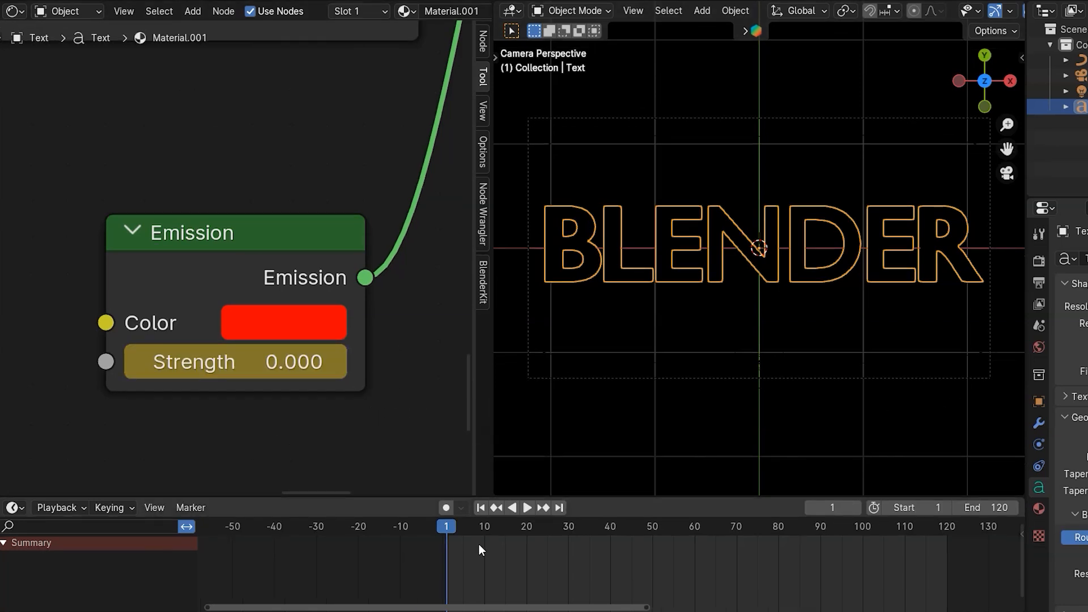
- Set the Emission Strength to 10 at frame 15 and keyframe it
click(189, 239)
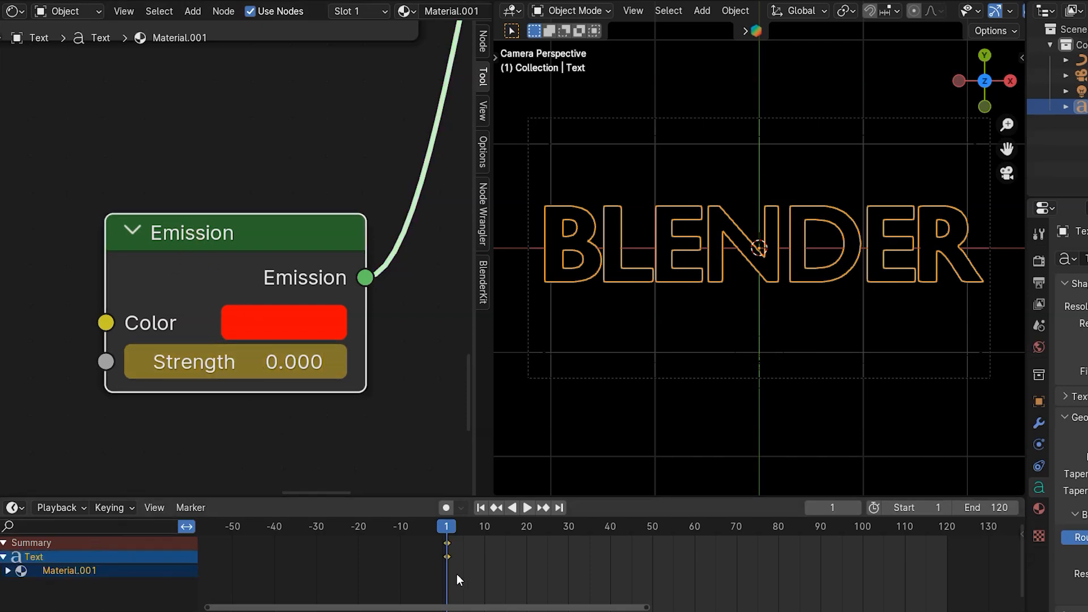
click(506, 530)
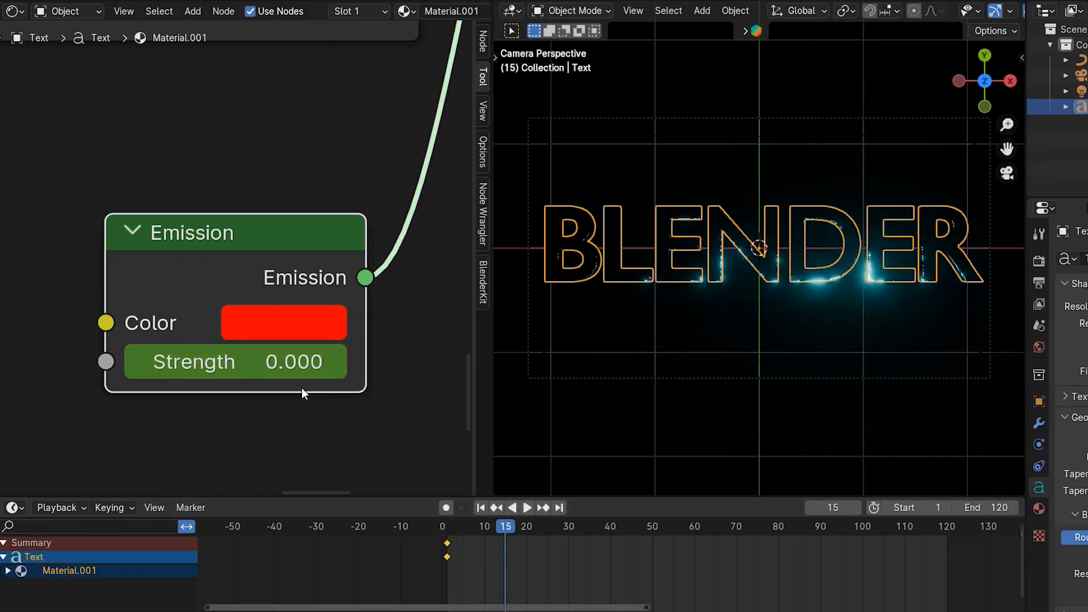
click(295, 374)
text(10)
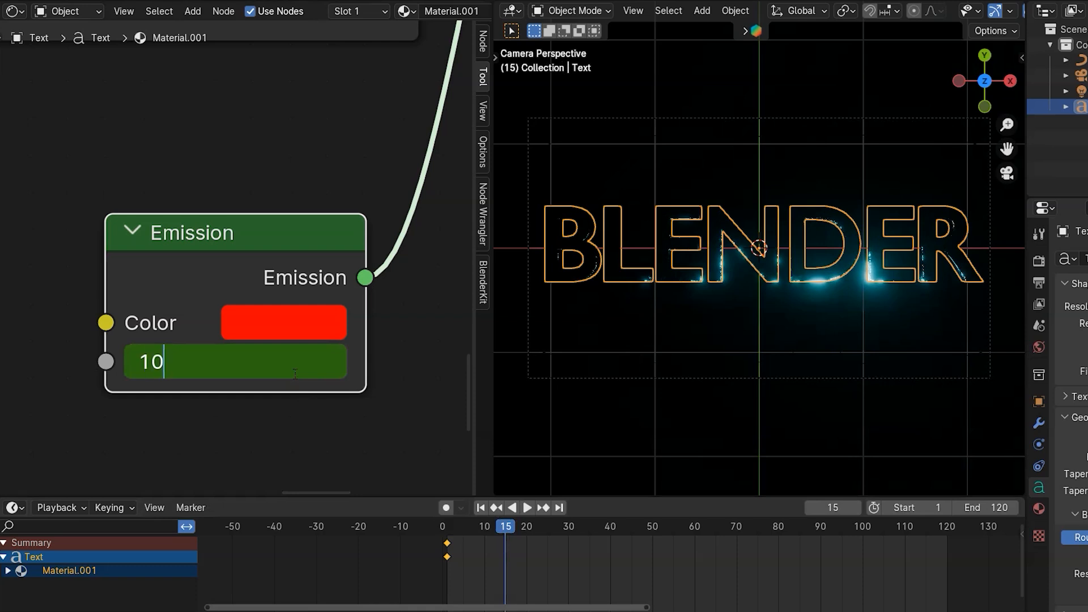
key(Return)
key(i)
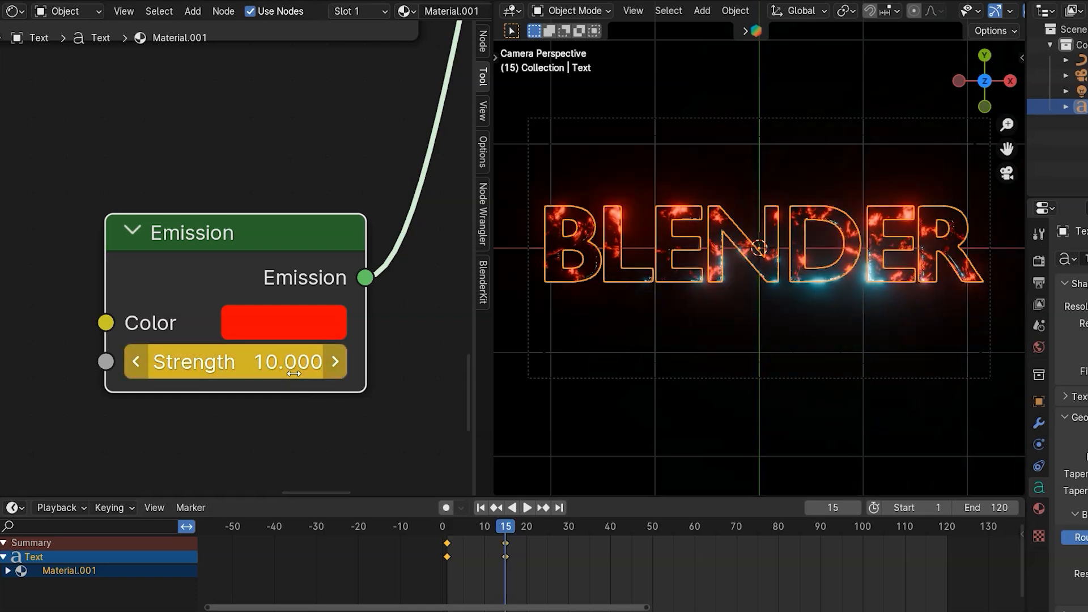
- Set the Emission Strength to 20 at frame 30 and keyframe it
drag(555, 529, 571, 526)
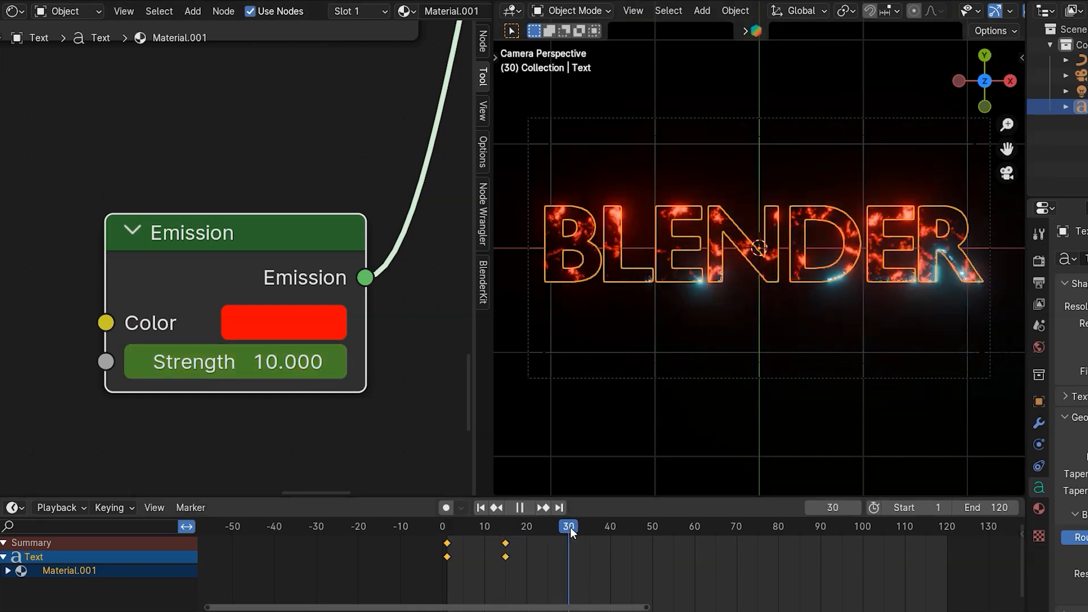
key(space)
click(292, 368)
text(20)
key(Return)
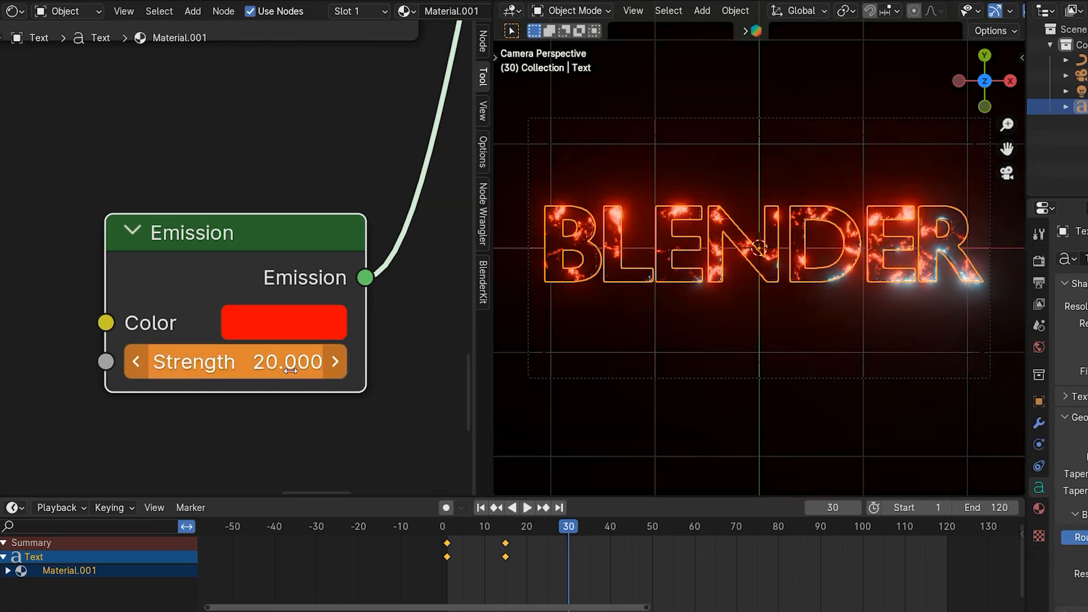
key(i)
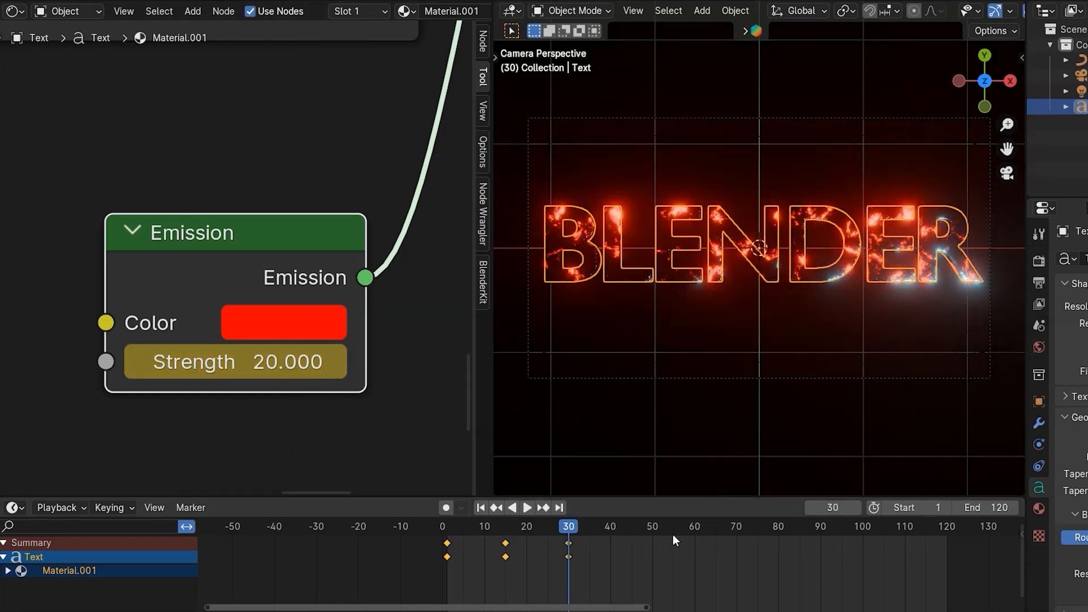
- Keyframe the Emission Strength of 20 at frame 85, then set it to 10 at frame 100 and keyframe it
click(801, 528)
key(i)
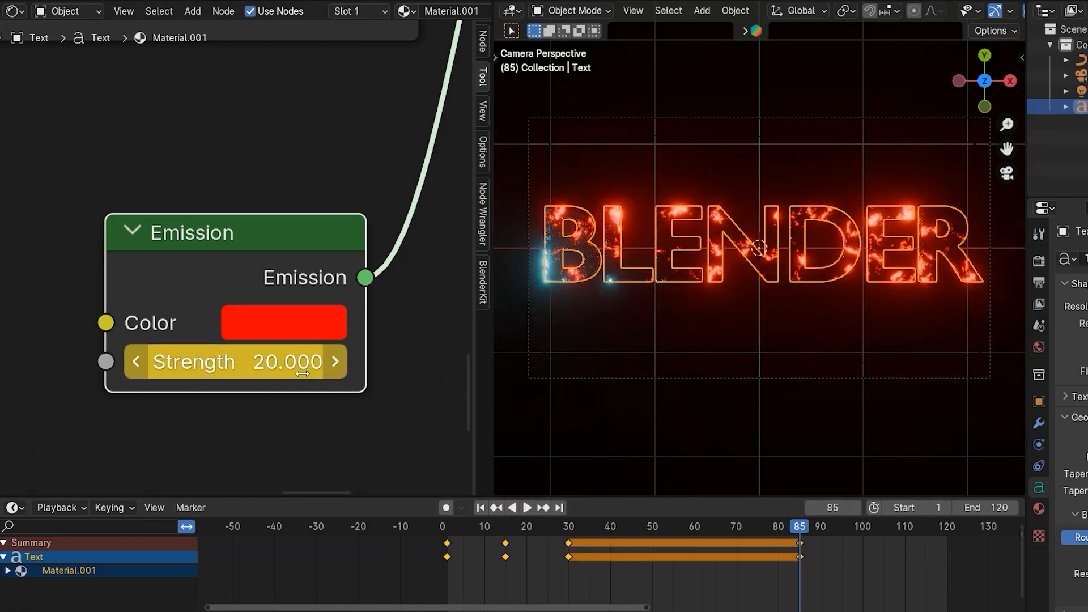
click(862, 528)
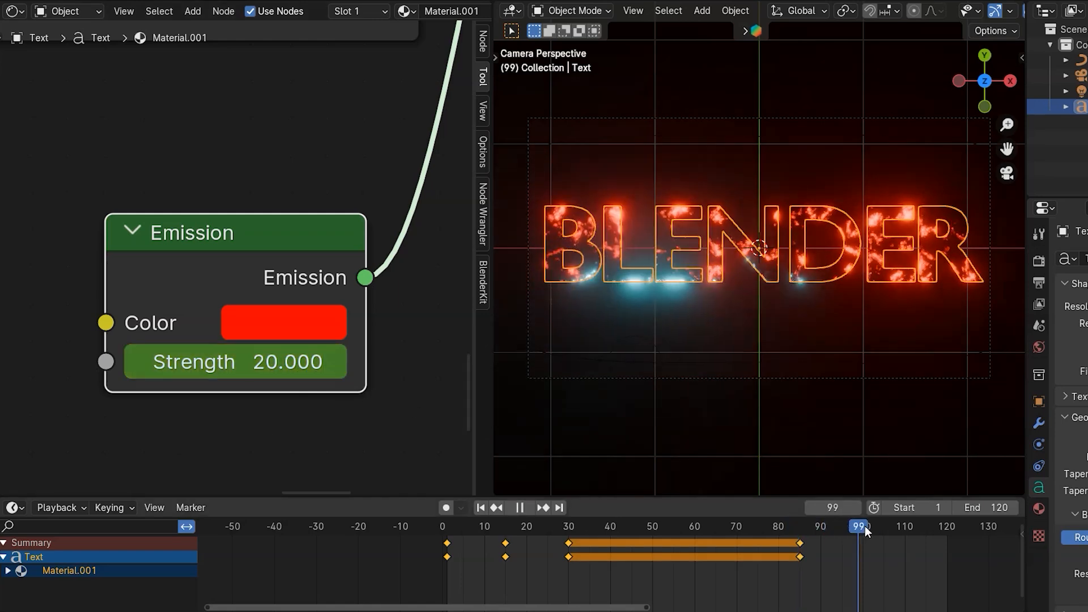
click(248, 369)
text(10)
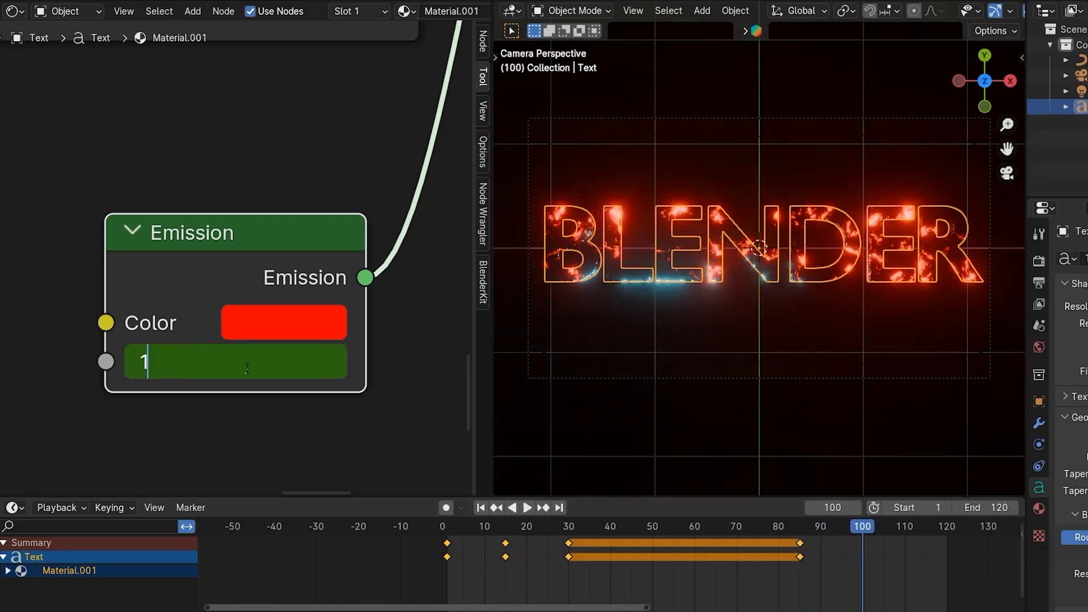
key(Return)
key(i)
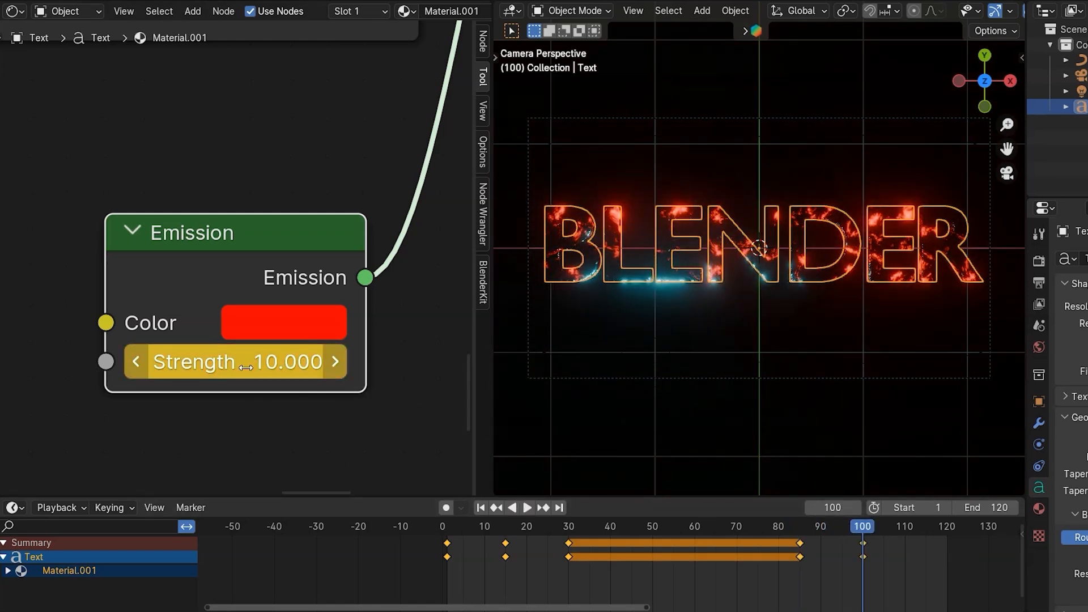
- Set the Emission Strength to 0 at frame 120 and keyframe it
key(space)
key(space)
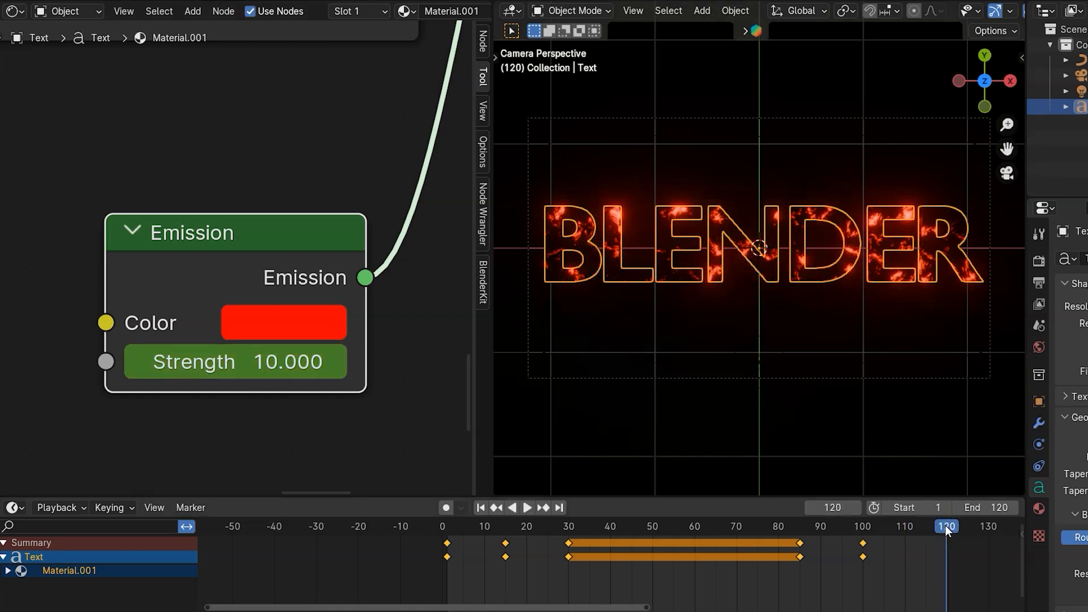
click(285, 372)
text(0)
key(Return)
key(i)
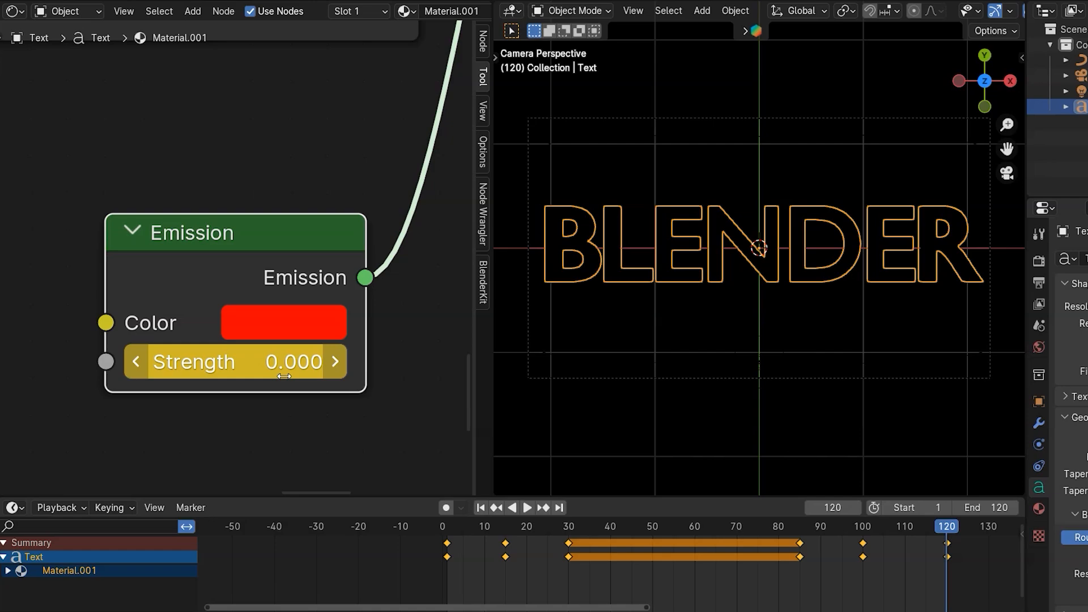